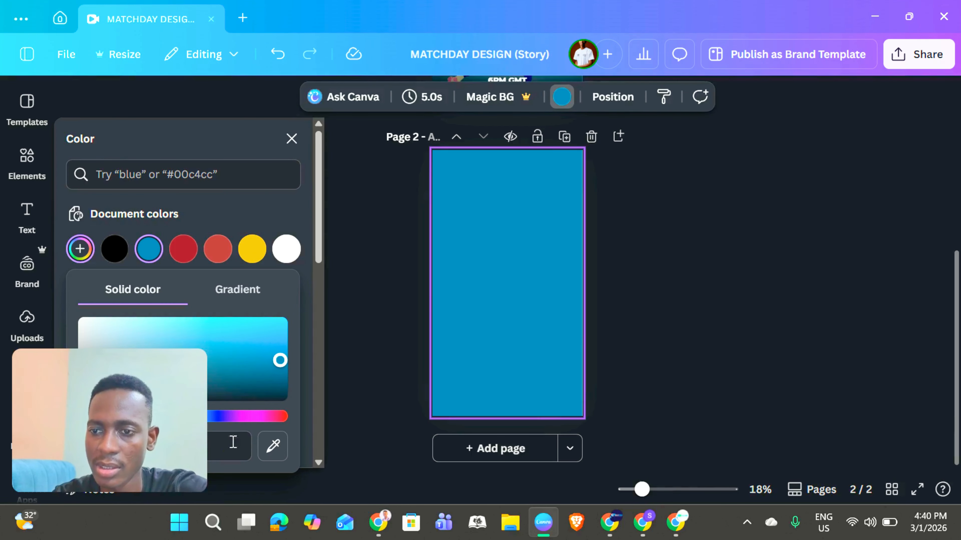
Place the colour code #02617c as enlarged text on page 2 and delete it again
{"action": "left_click", "coordinate": [571, 333]}
{"action": "key", "text": "t"}
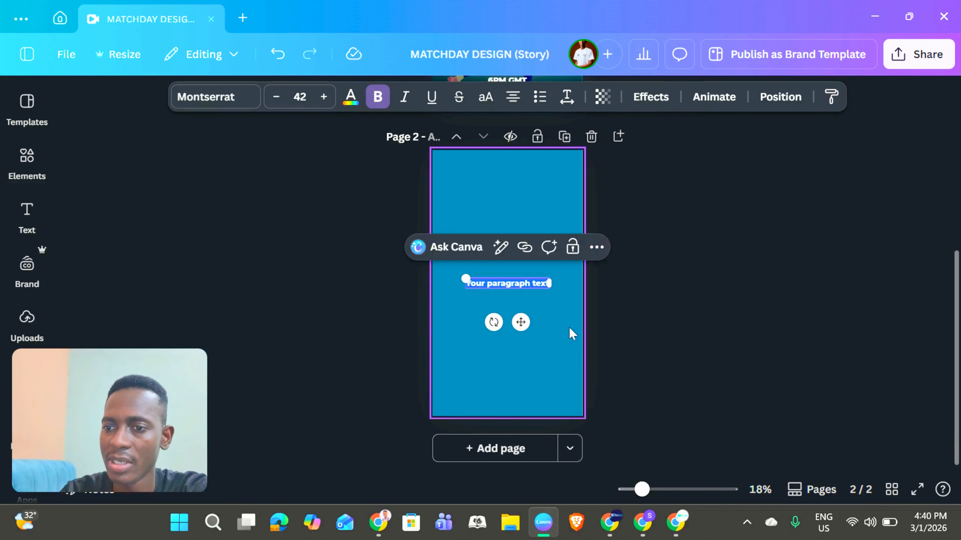
{"action": "key", "text": "ctrl+v"}
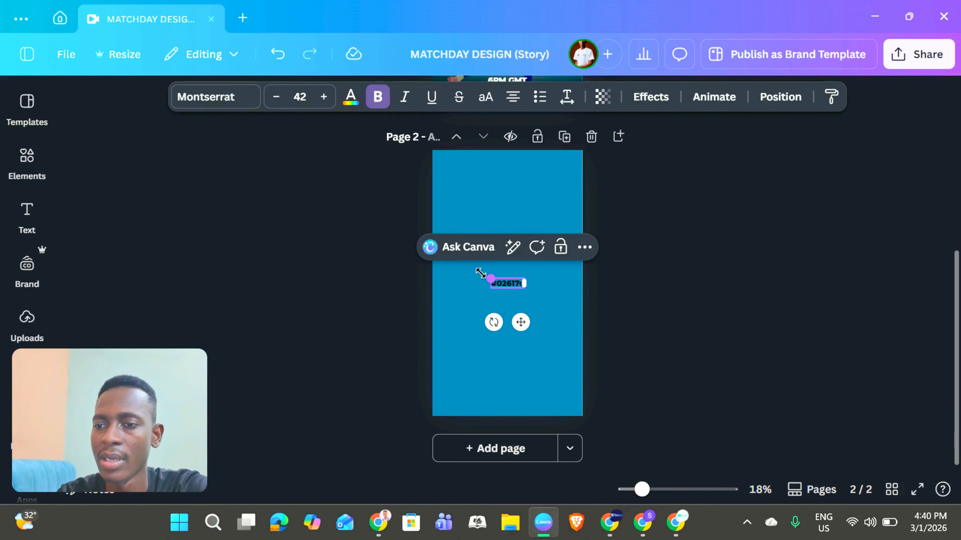
{"action": "left_click_drag", "start_coordinate": [480, 272], "coordinate": [445, 265]}
{"action": "left_click_drag", "start_coordinate": [495, 317], "coordinate": [516, 321]}
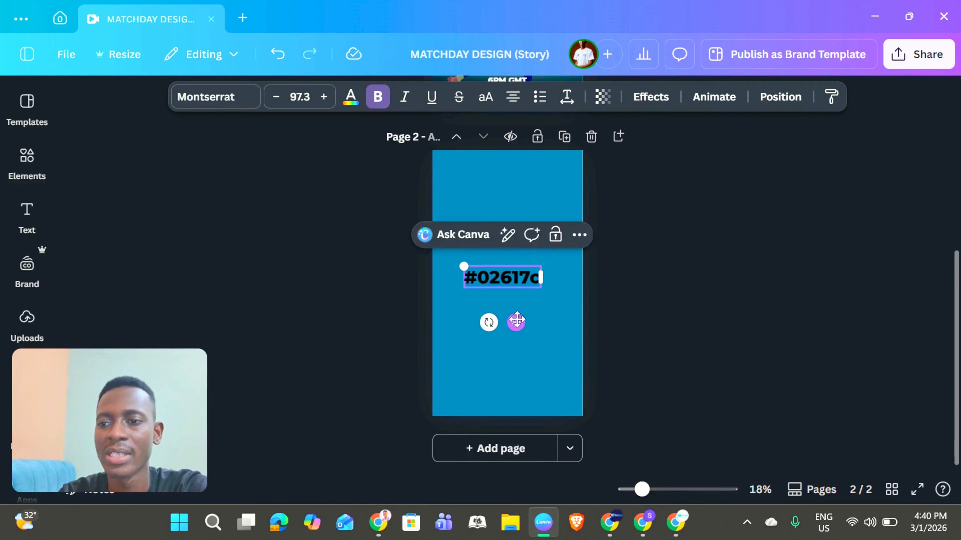
{"action": "left_click", "coordinate": [536, 327]}
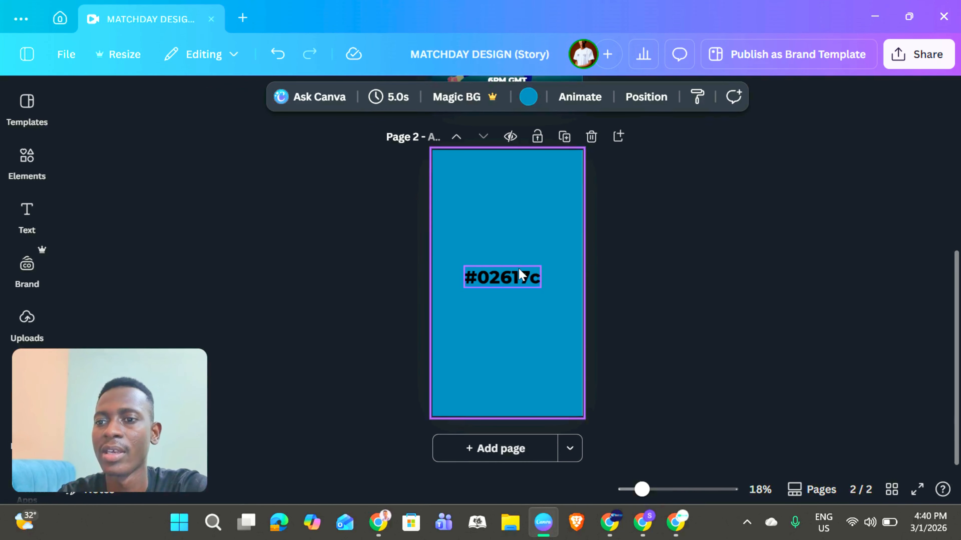
{"action": "left_click", "coordinate": [518, 279]}
{"action": "key", "text": "Delete"}
Add a square to the blue page 2 and stretch it into a tall band extending past both page sides
{"action": "scroll", "coordinate": [495, 205], "scroll_direction": "up", "scroll_amount": 7}
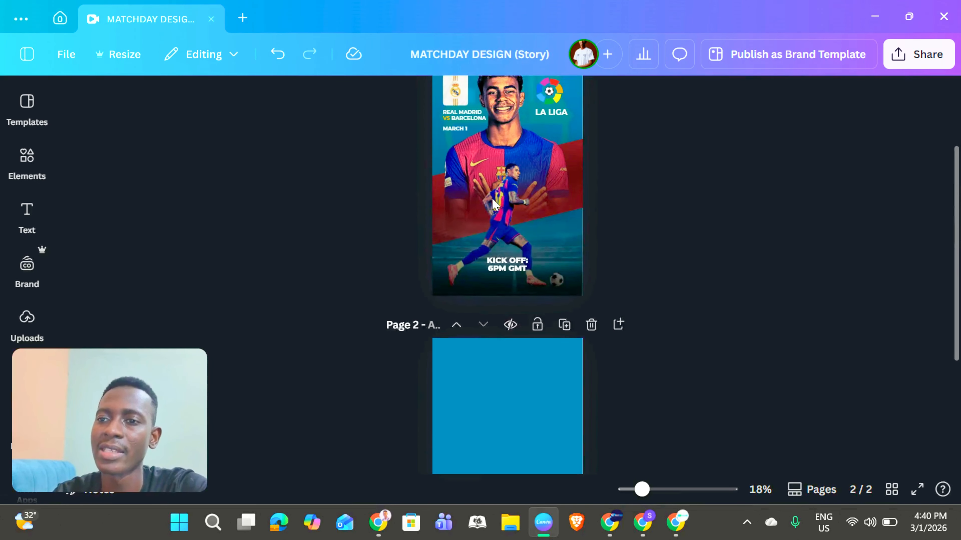
{"action": "scroll", "coordinate": [491, 388], "scroll_direction": "down", "scroll_amount": 4}
{"action": "scroll", "coordinate": [490, 388], "scroll_direction": "down", "scroll_amount": 2}
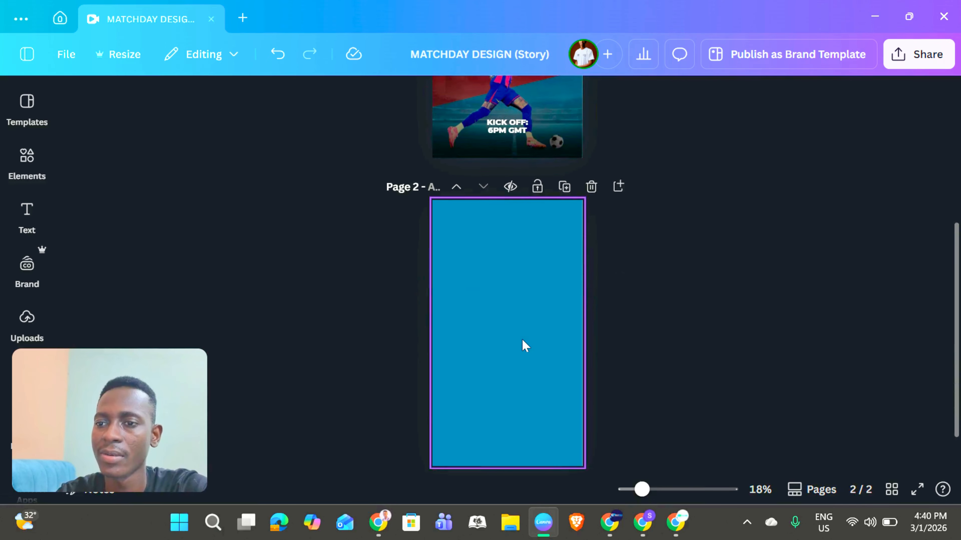
{"action": "left_click", "coordinate": [524, 345]}
{"action": "key", "text": "r"}
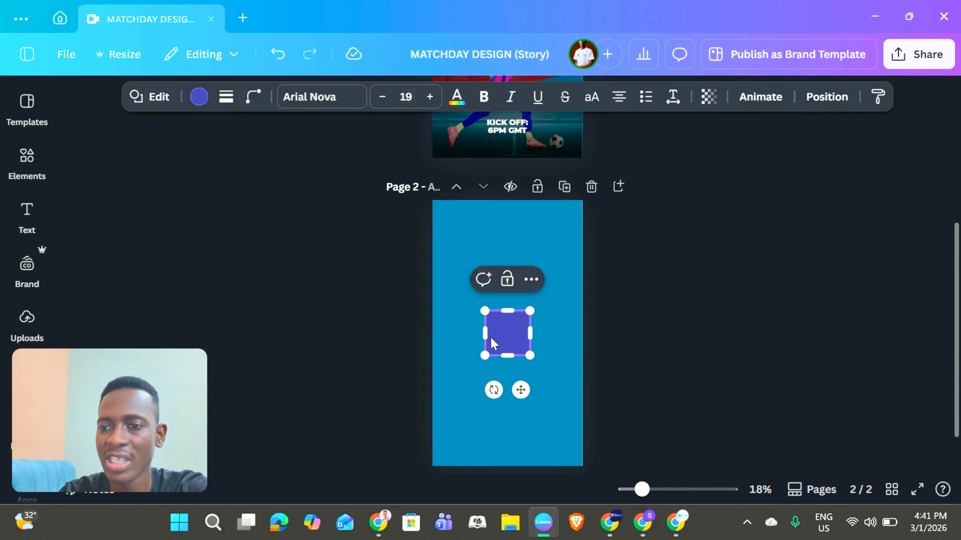
{"action": "left_click_drag", "start_coordinate": [488, 336], "coordinate": [393, 334]}
{"action": "left_click_drag", "start_coordinate": [528, 335], "coordinate": [623, 333]}
{"action": "left_click_drag", "start_coordinate": [506, 357], "coordinate": [506, 383]}
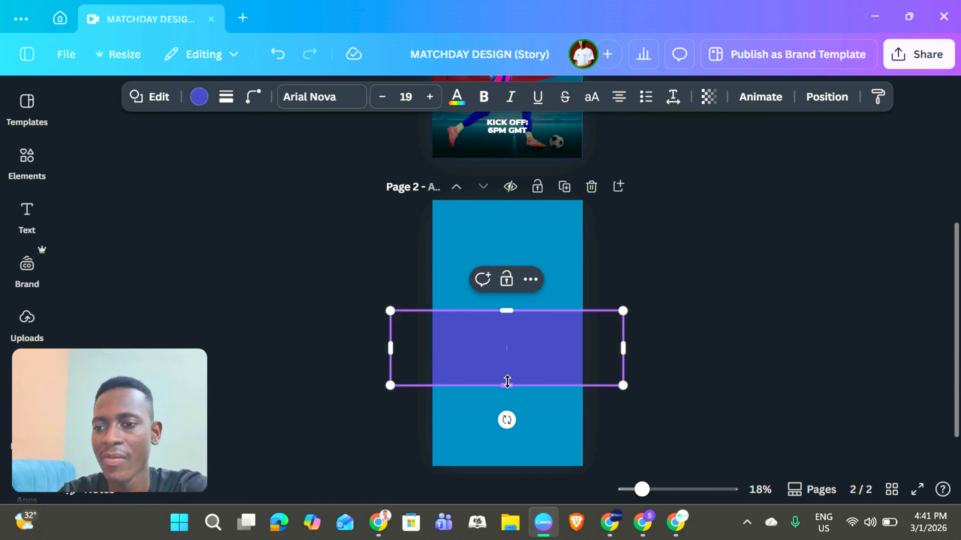
Tilt the band into a shallow diagonal rising to the right and shift it slightly up and right across the page's middle
{"action": "left_click_drag", "start_coordinate": [506, 419], "coordinate": [538, 433]}
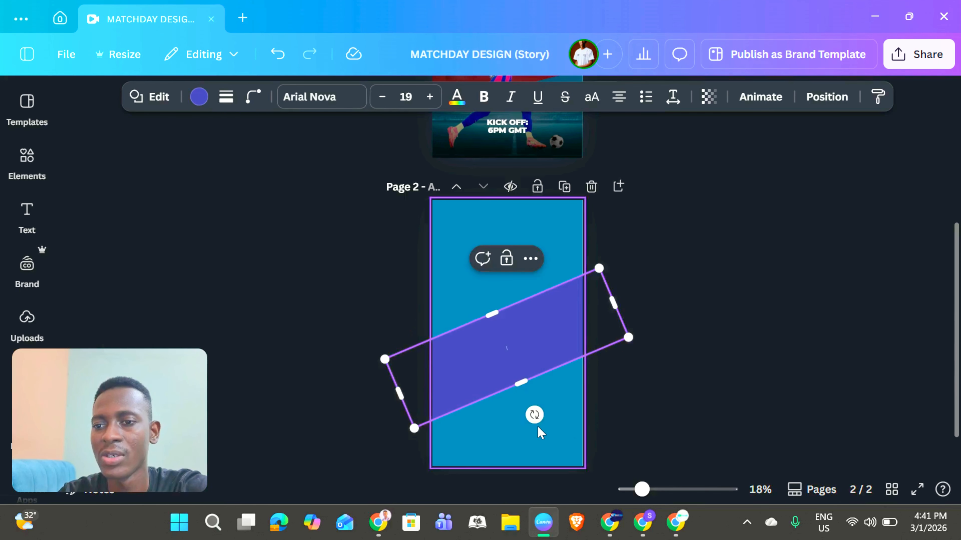
{"action": "left_click_drag", "start_coordinate": [510, 356], "coordinate": [521, 342]}
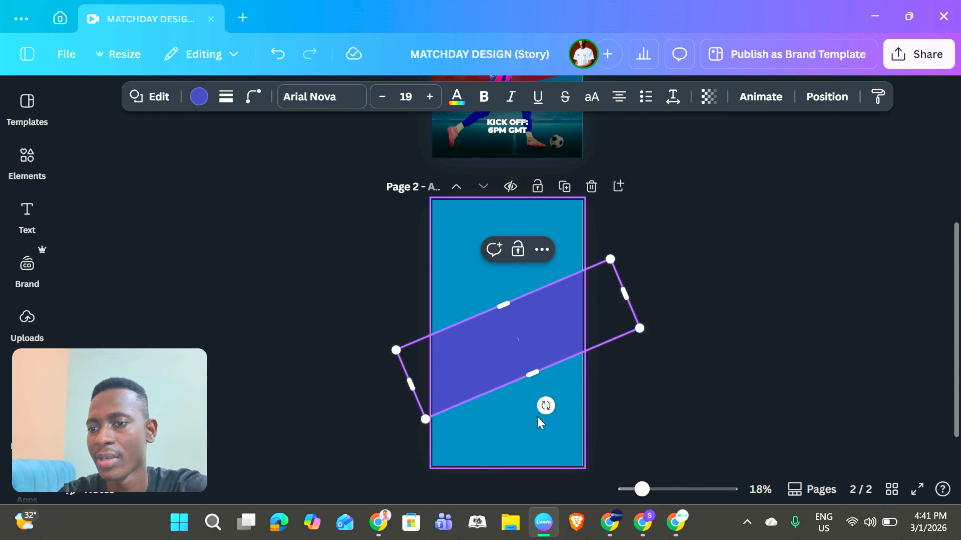
{"action": "left_click_drag", "start_coordinate": [543, 406], "coordinate": [536, 405]}
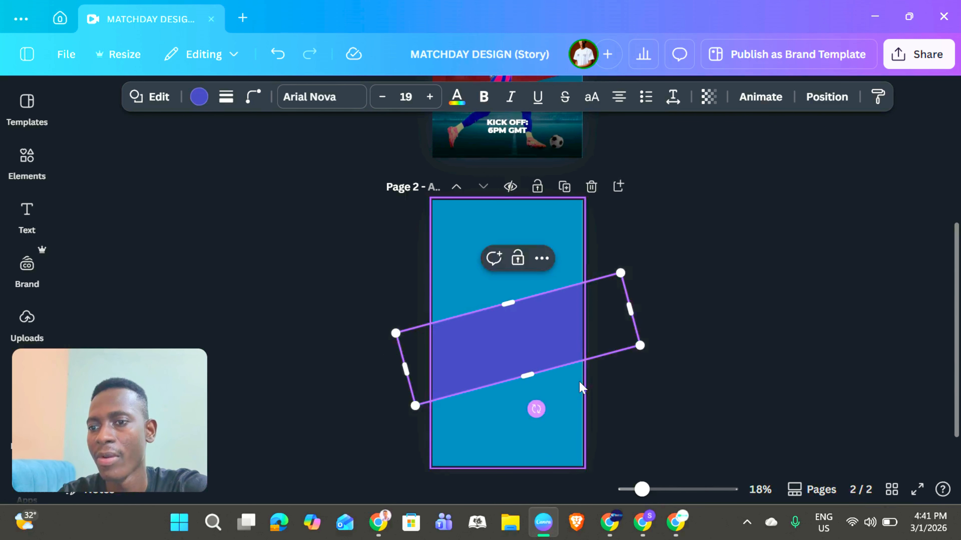
{"action": "scroll", "coordinate": [579, 386], "scroll_direction": "up", "scroll_amount": 3}
{"action": "scroll", "coordinate": [579, 386], "scroll_direction": "up", "scroll_amount": 2}
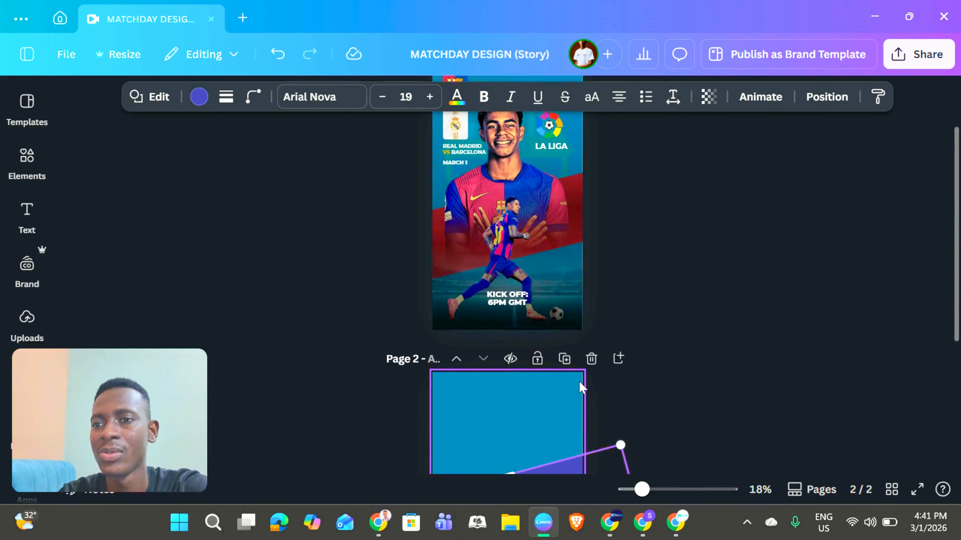
{"action": "scroll", "coordinate": [579, 386], "scroll_direction": "down", "scroll_amount": 5}
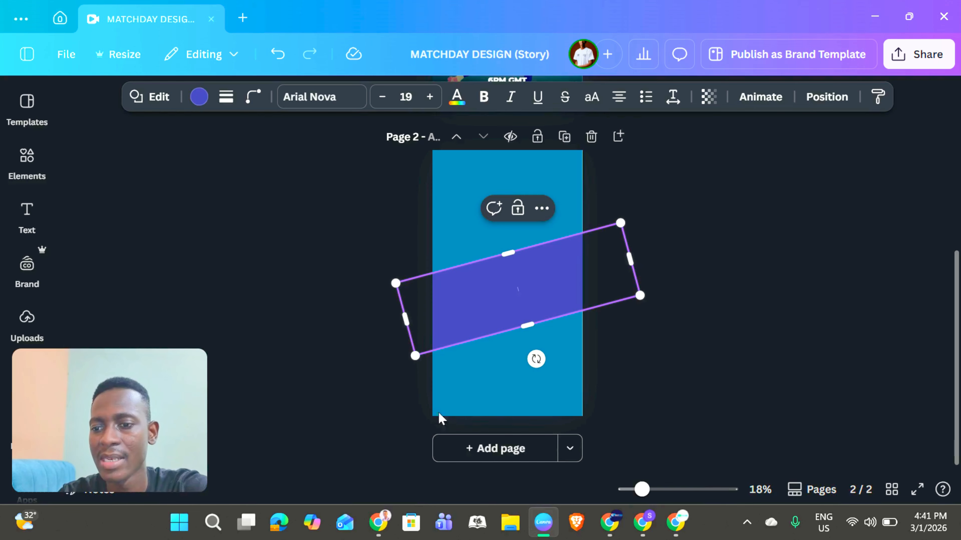
Place the uploaded image of the Barcelona player with crossed arms on page 2
{"action": "left_click", "coordinate": [27, 268]}
{"action": "scroll", "coordinate": [25, 273], "scroll_direction": "down", "scroll_amount": 2}
{"action": "left_click", "coordinate": [23, 276]}
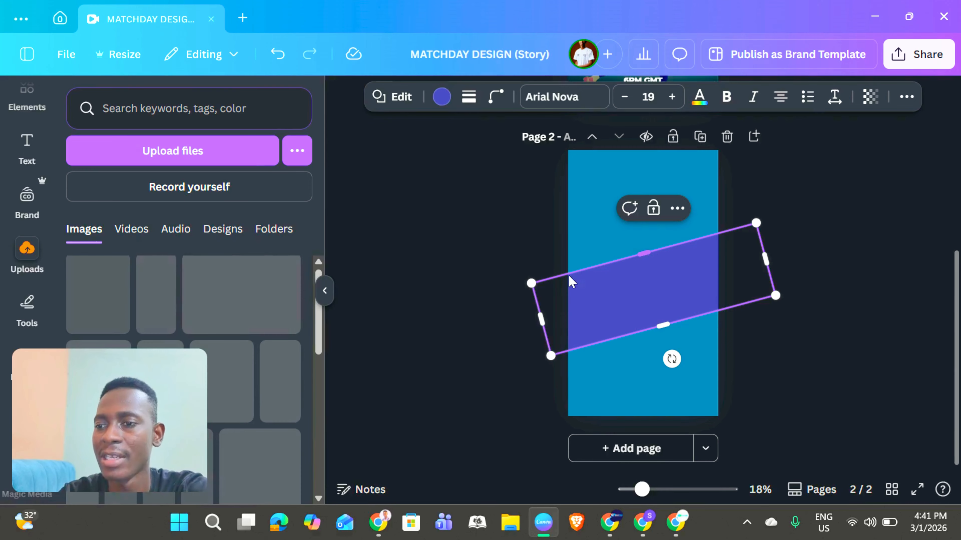
{"action": "scroll", "coordinate": [649, 287], "scroll_direction": "up", "scroll_amount": 2}
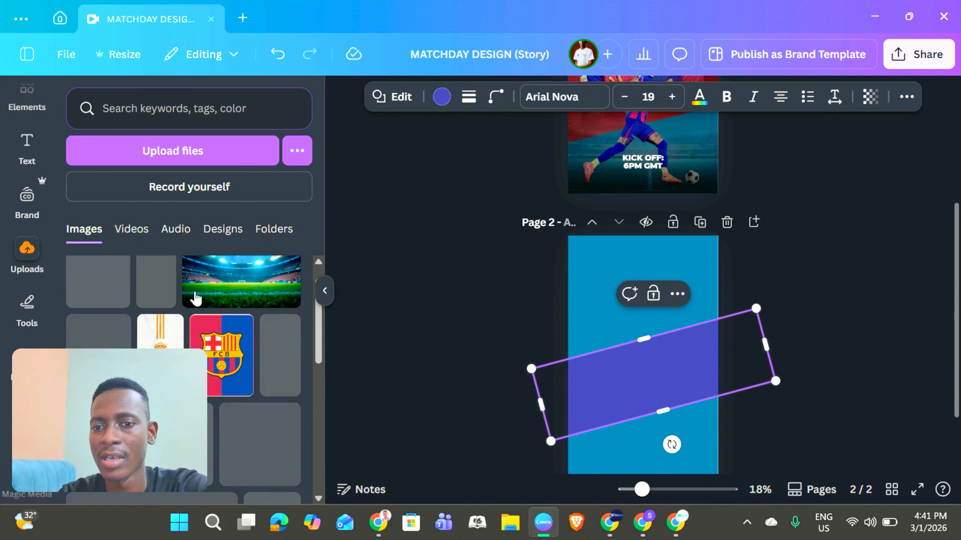
{"action": "scroll", "coordinate": [196, 299], "scroll_direction": "up", "scroll_amount": 1}
{"action": "scroll", "coordinate": [111, 295], "scroll_direction": "down", "scroll_amount": 2}
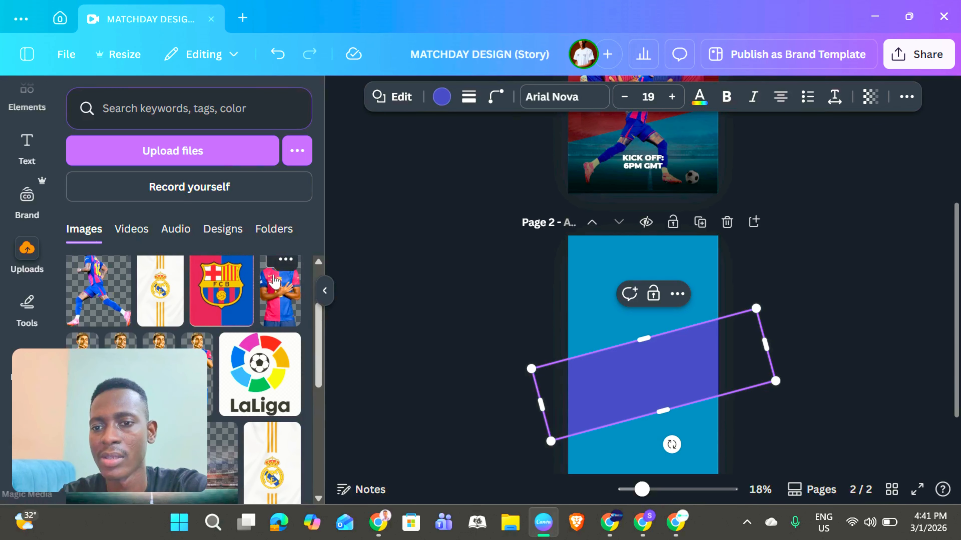
{"action": "left_click", "coordinate": [275, 284]}
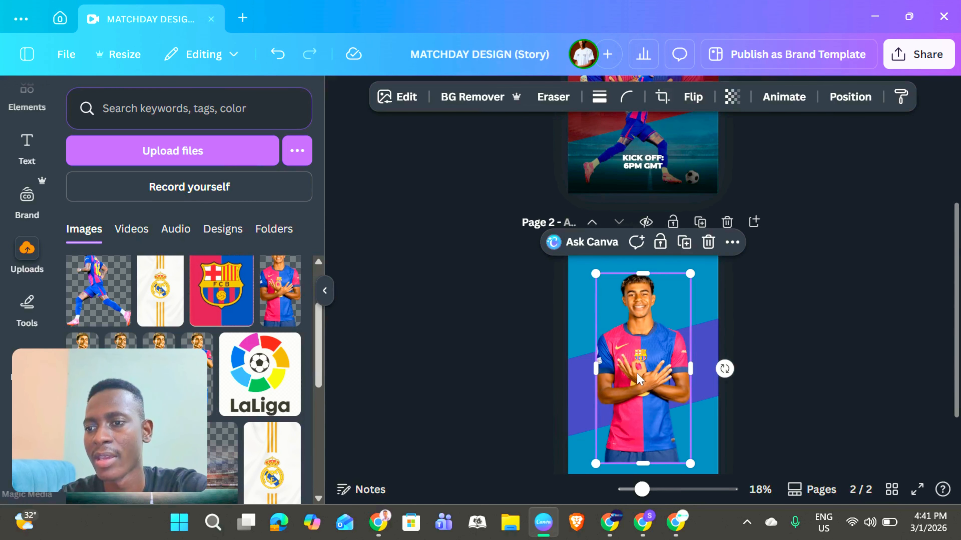
Show the pages as thumbnails and crop the player image from below up to just under his crossed arms
{"action": "scroll", "coordinate": [637, 378], "scroll_direction": "down", "scroll_amount": 2}
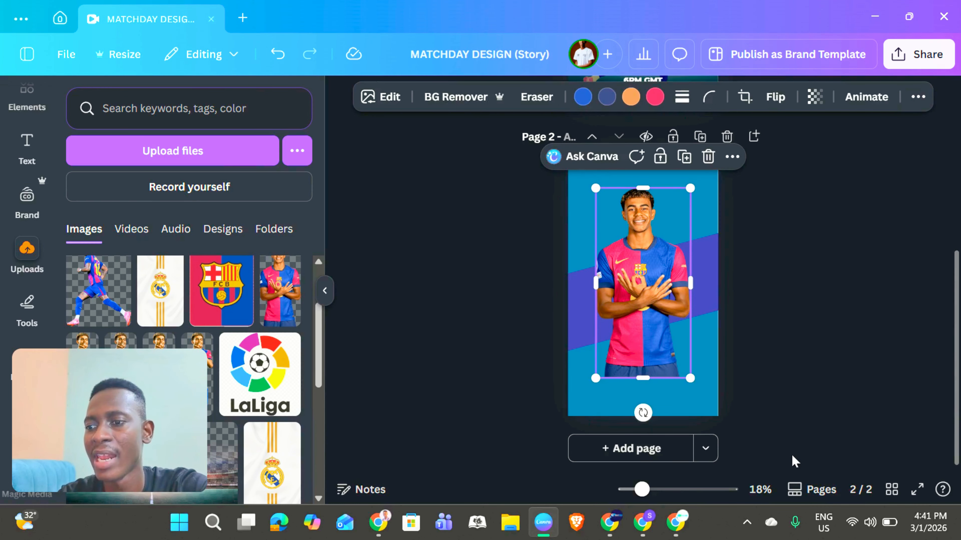
{"action": "left_click", "coordinate": [796, 490]}
{"action": "left_click", "coordinate": [800, 358]}
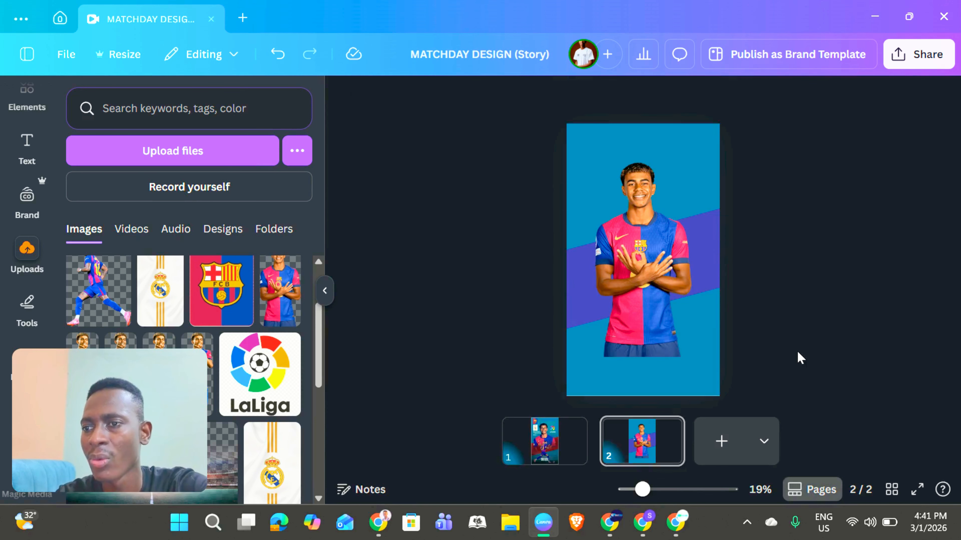
{"action": "left_click", "coordinate": [631, 299]}
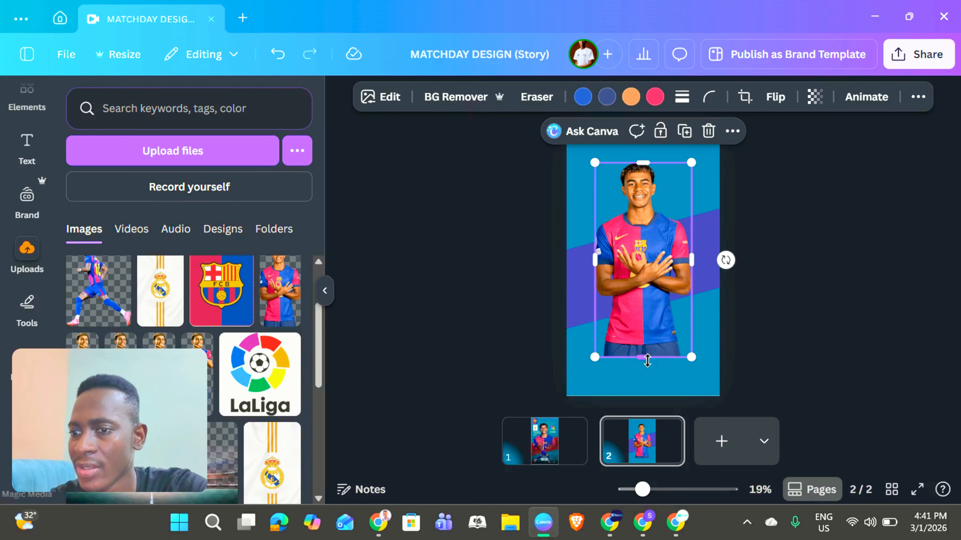
{"action": "left_click_drag", "start_coordinate": [647, 361], "coordinate": [647, 304]}
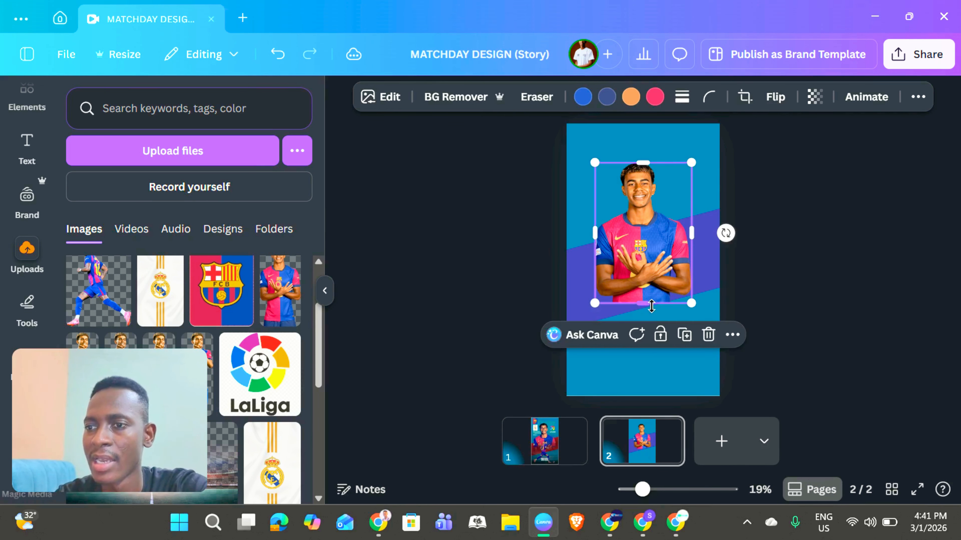
Search the Canva apps for Image Blender
{"action": "scroll", "coordinate": [25, 205], "scroll_direction": "down", "scroll_amount": 5}
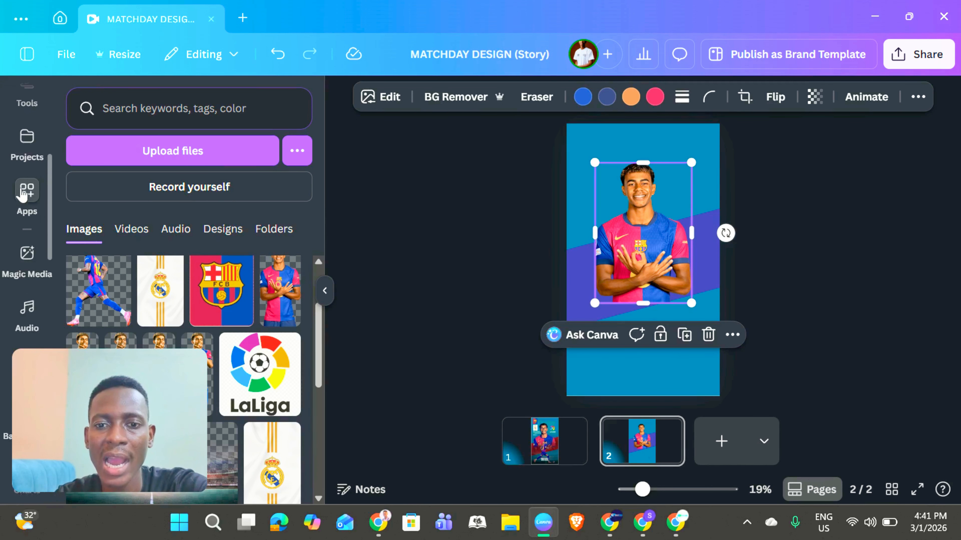
{"action": "left_click", "coordinate": [27, 191]}
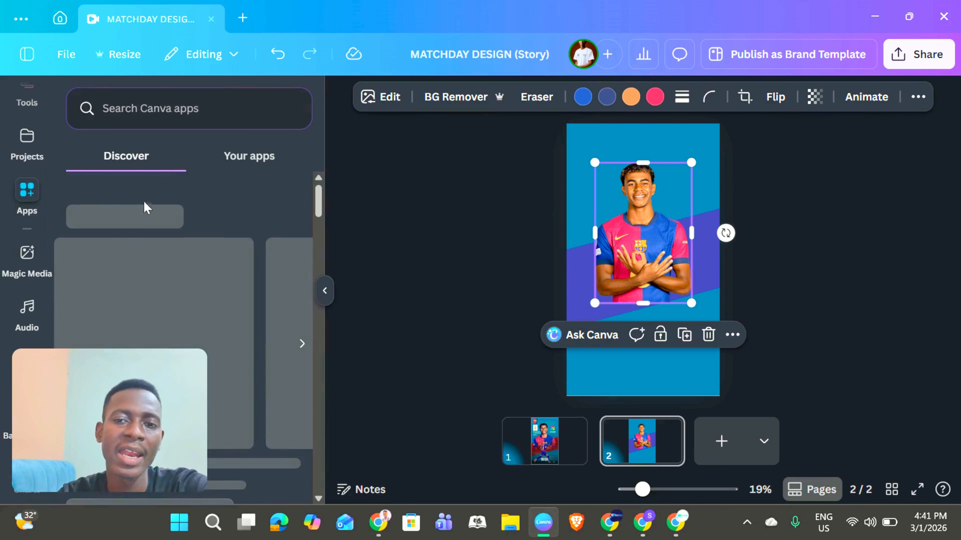
{"action": "type", "text": "imag"}
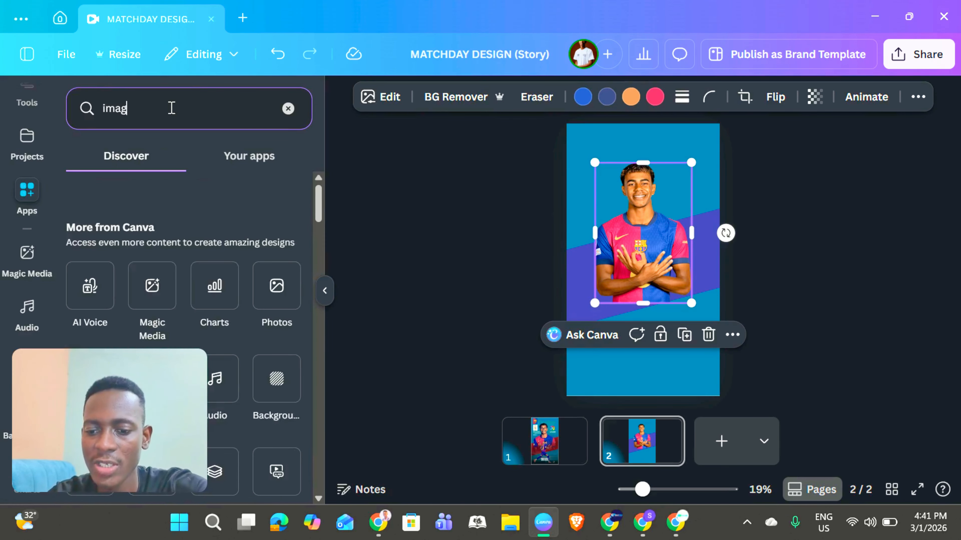
{"action": "type", "text": "e blen"}
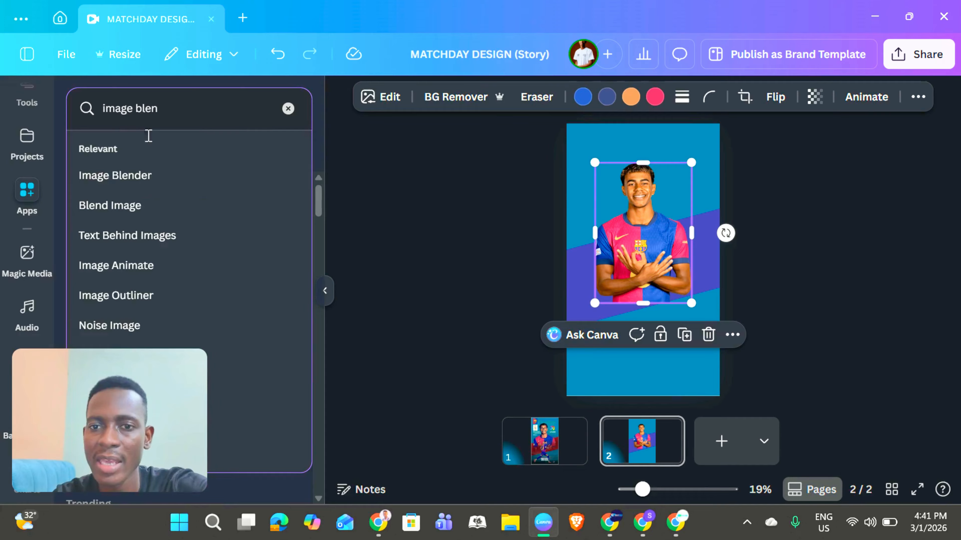
{"action": "left_click", "coordinate": [118, 176]}
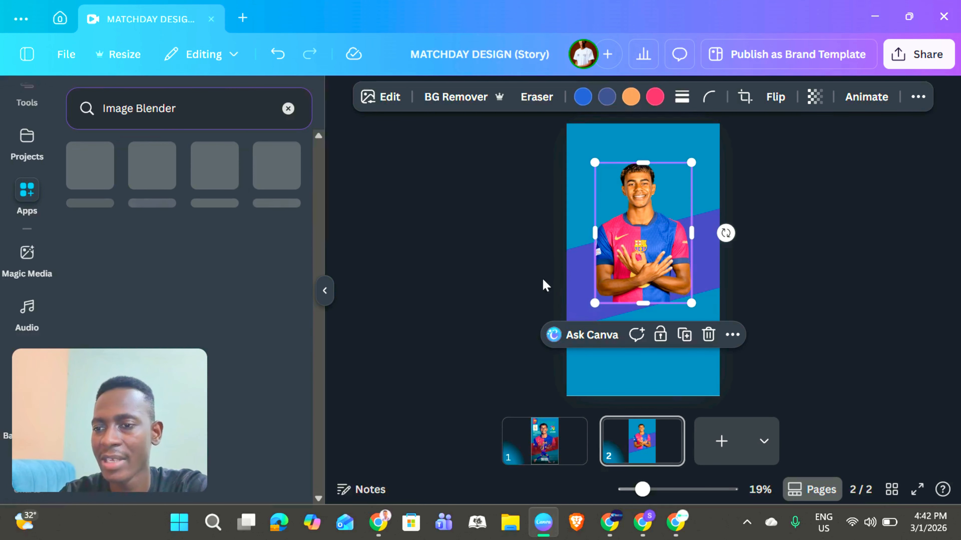
Recolour the diagonal band behind the player with the dark red document colour
{"action": "left_click", "coordinate": [575, 297]}
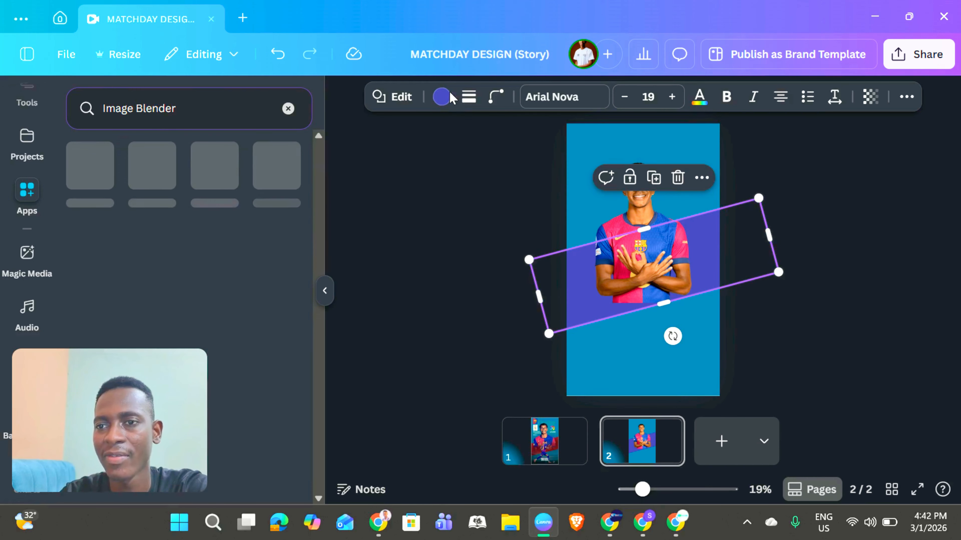
{"action": "left_click", "coordinate": [442, 99]}
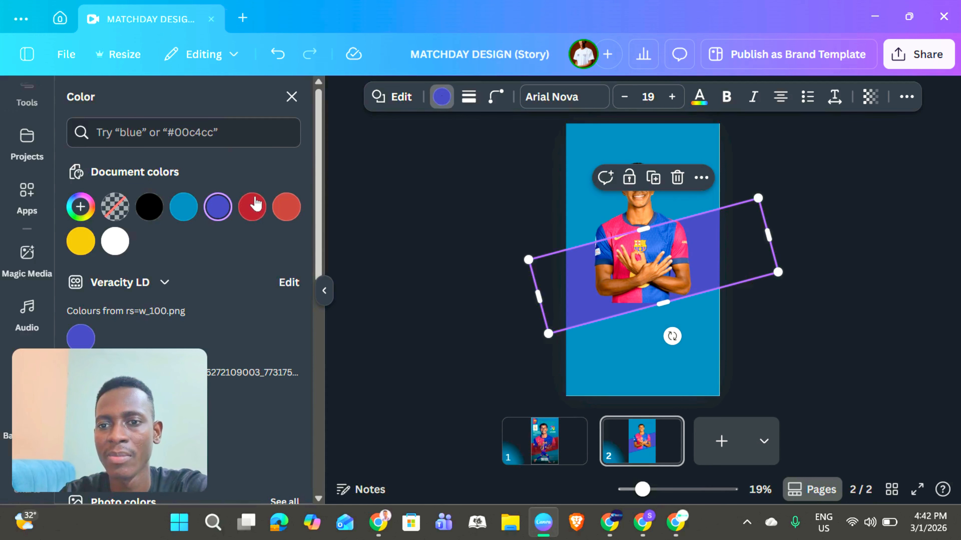
{"action": "left_click", "coordinate": [252, 207]}
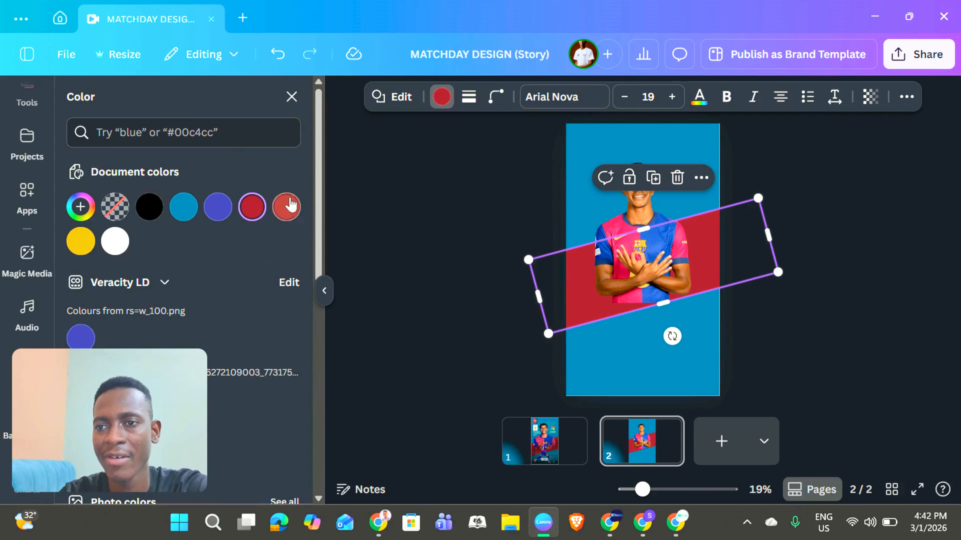
Put the band's red colour code as text over the player and delete the added text boxes
{"action": "left_click", "coordinate": [81, 207]}
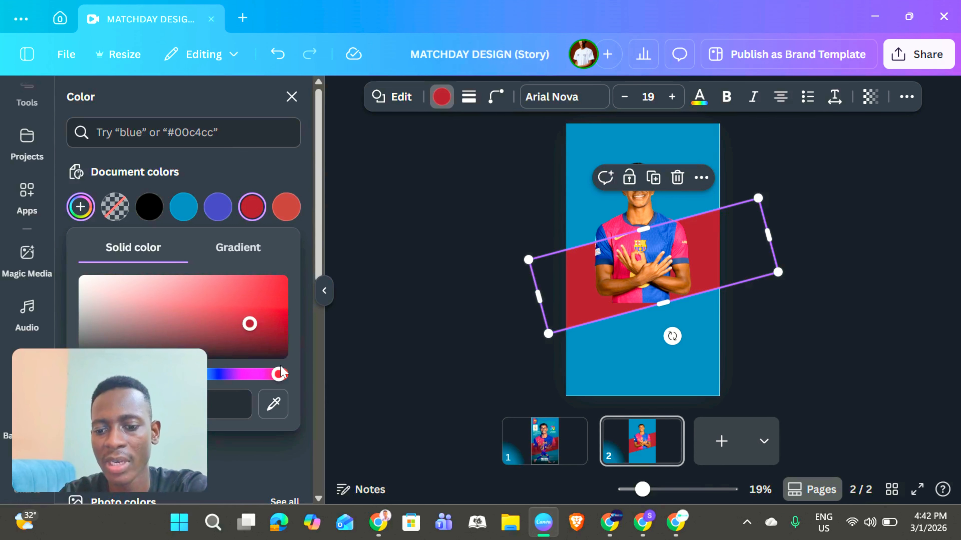
{"action": "left_click", "coordinate": [603, 382]}
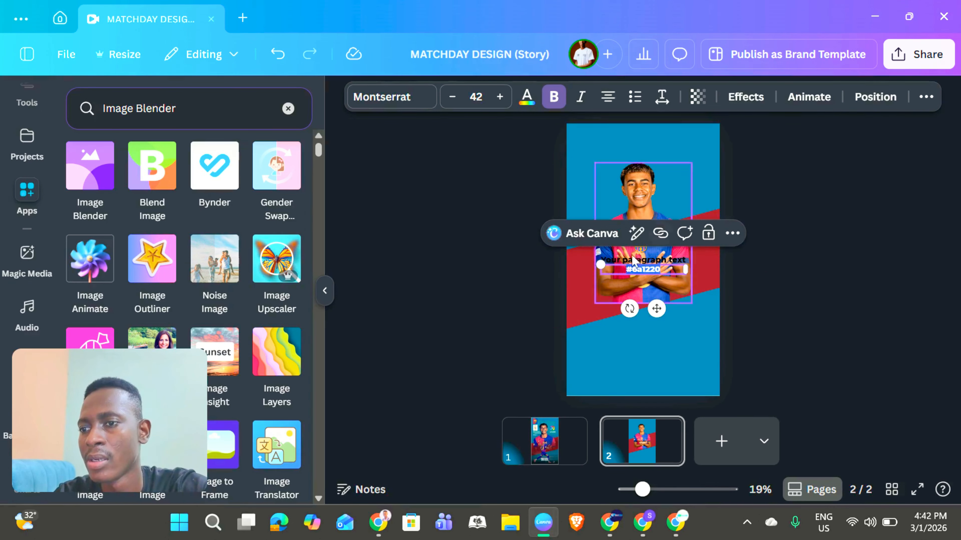
{"action": "mouse_move", "coordinate": [600, 265]}
{"action": "left_mouse_down"}
{"action": "mouse_move", "coordinate": [566, 258]}
{"action": "mouse_move", "coordinate": [597, 262]}
{"action": "left_mouse_up"}
{"action": "left_click", "coordinate": [668, 330]}
{"action": "left_click", "coordinate": [658, 265]}
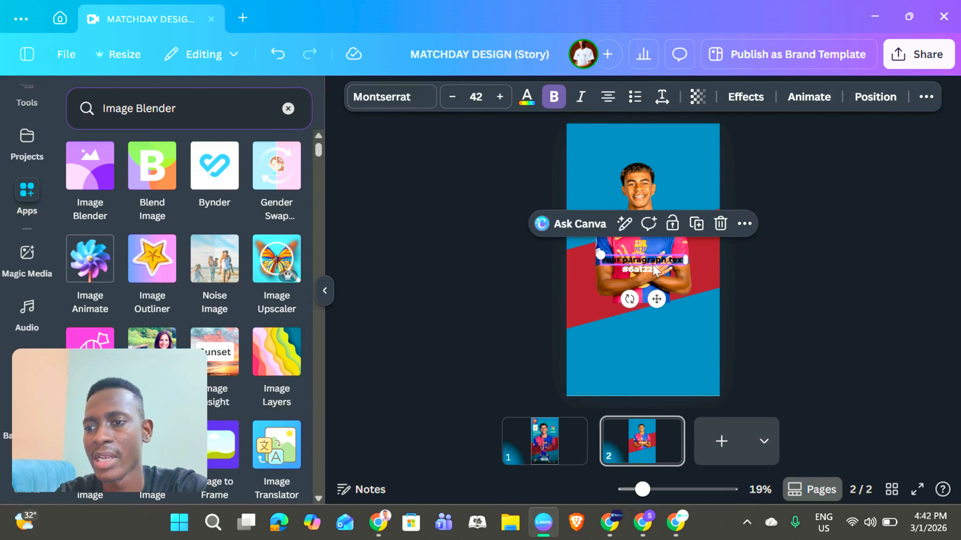
{"action": "left_click", "coordinate": [652, 268], "text": "shift"}
{"action": "key", "text": "Delete"}
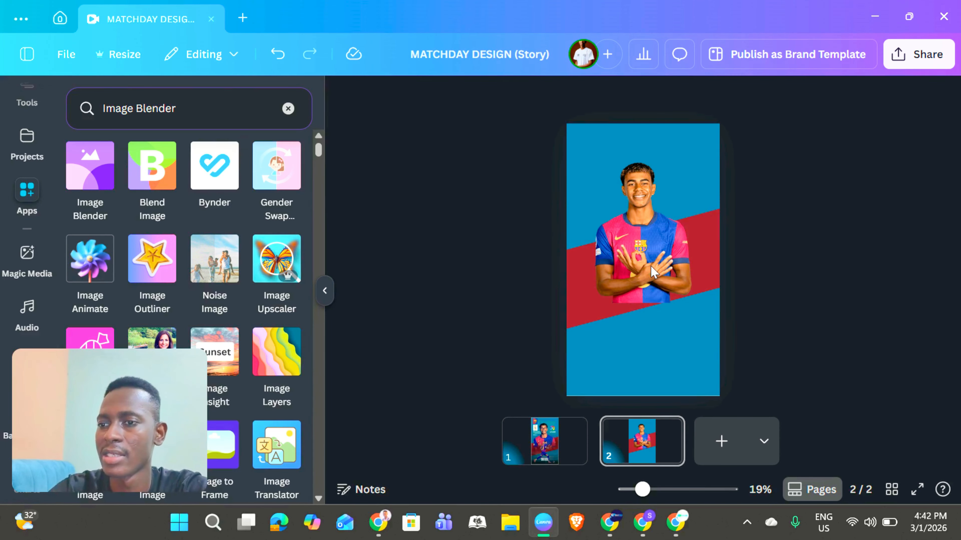
Open Image Blender for the player image and enlarge the image slightly above the diagonal band
{"action": "left_click", "coordinate": [620, 279]}
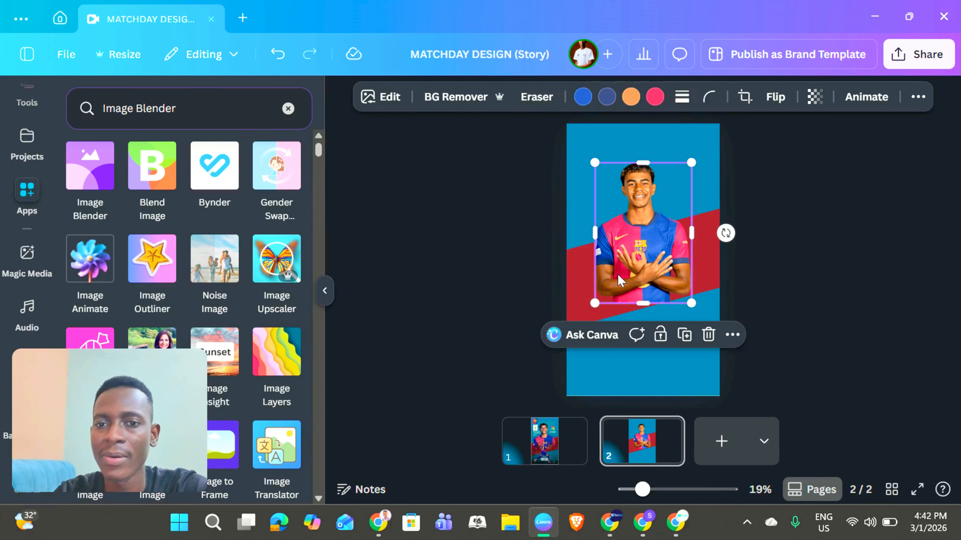
{"action": "left_click", "coordinate": [78, 185]}
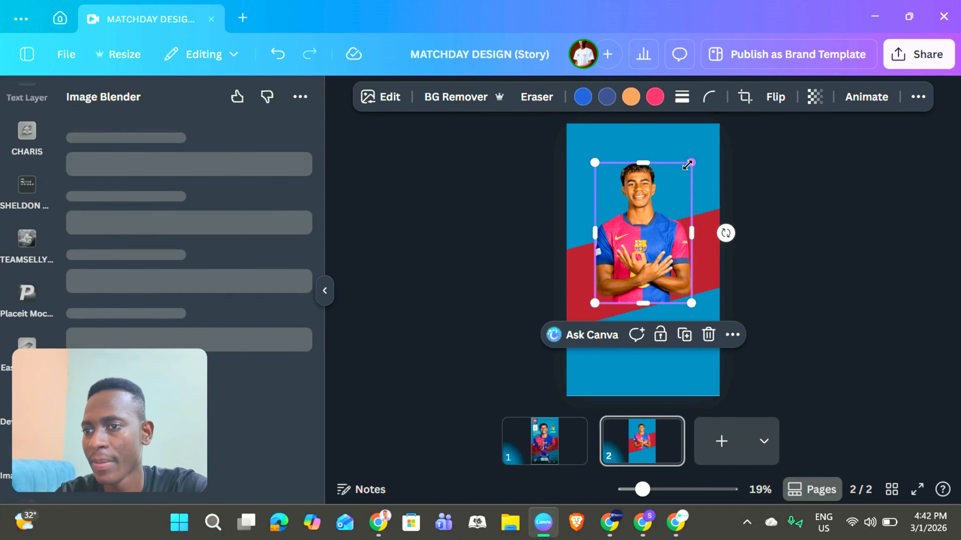
{"action": "left_click_drag", "start_coordinate": [686, 166], "coordinate": [696, 155]}
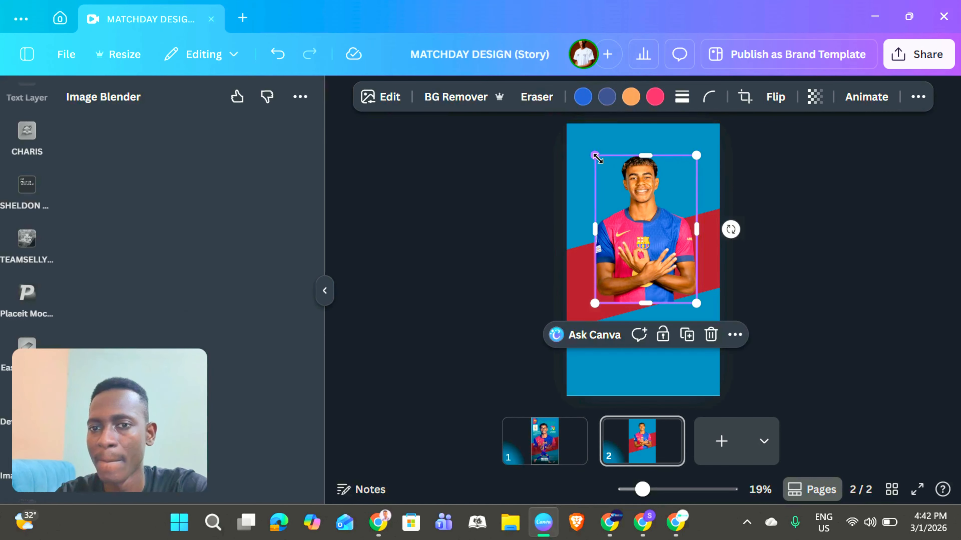
{"action": "left_click_drag", "start_coordinate": [595, 155], "coordinate": [590, 148]}
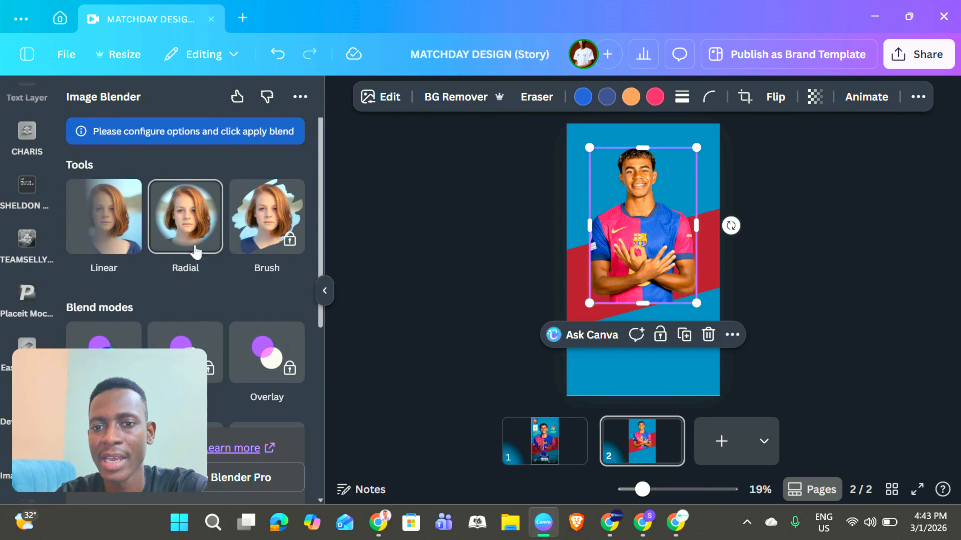
Apply a Linear blend at strength 50 to the player image so its lower edge fades out below the crossed arms
{"action": "left_click", "coordinate": [100, 239]}
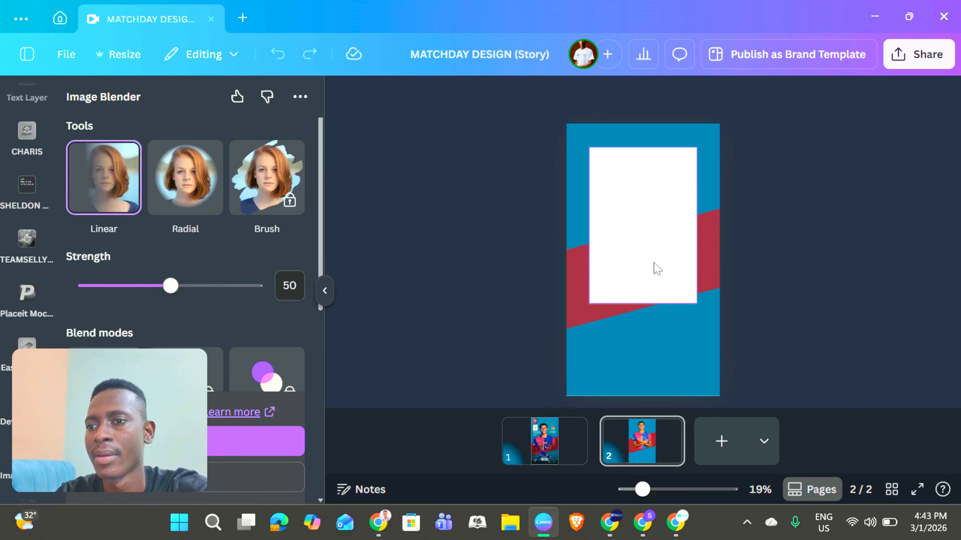
{"action": "left_click", "coordinate": [206, 192]}
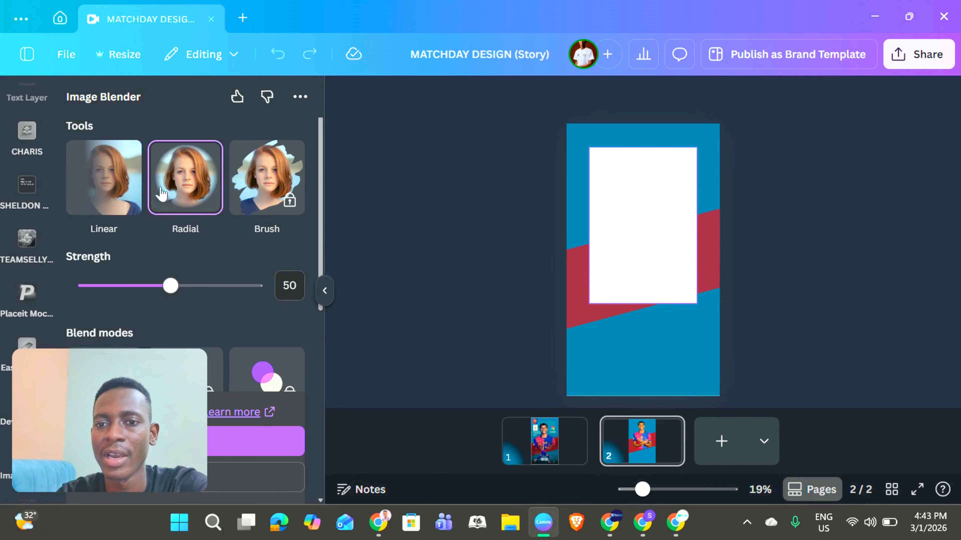
{"action": "left_click", "coordinate": [105, 191]}
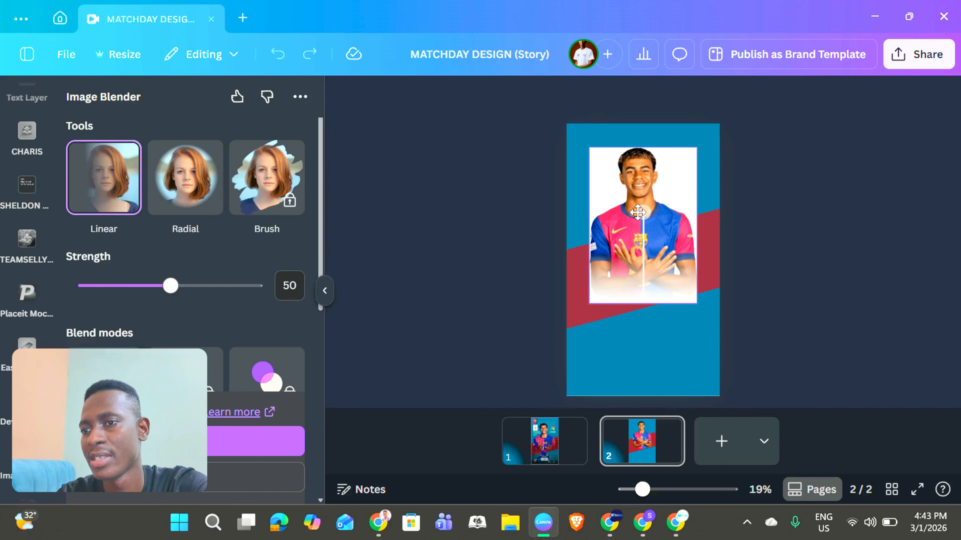
{"action": "left_click_drag", "start_coordinate": [638, 212], "coordinate": [628, 193]}
{"action": "left_click", "coordinate": [232, 445]}
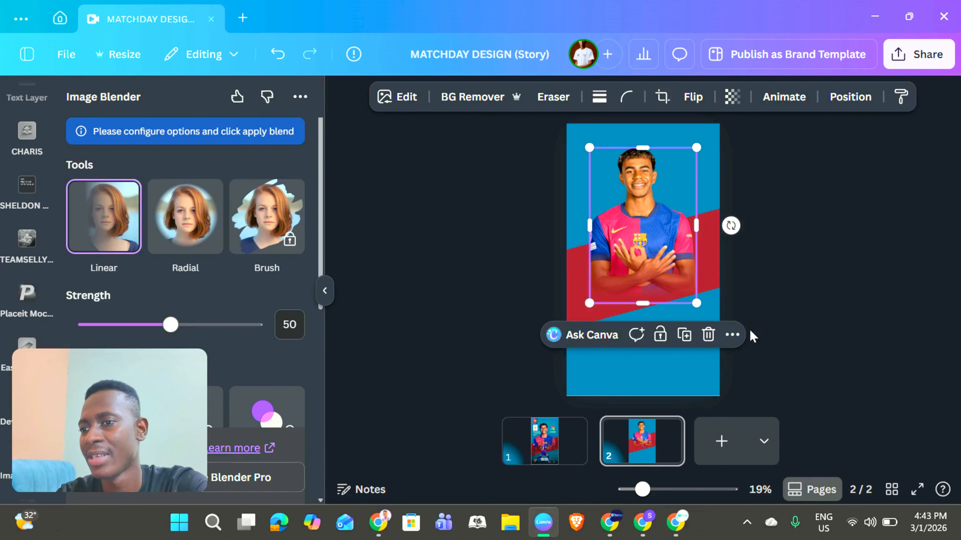
Examine up close how the player's faded lower edge blends into the red band
{"action": "left_click", "coordinate": [752, 336]}
{"action": "scroll", "coordinate": [751, 336], "scroll_direction": "up", "scroll_amount": 5}
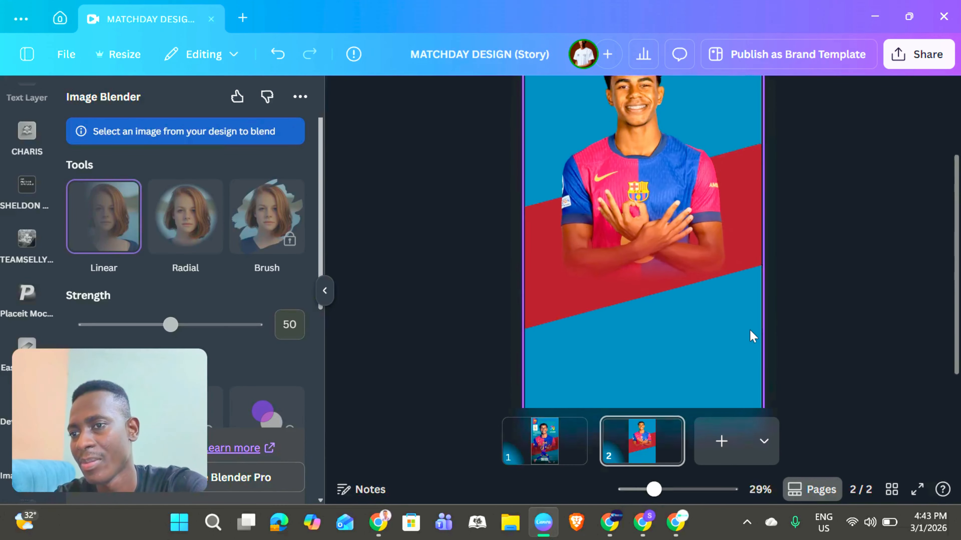
{"action": "scroll", "coordinate": [751, 335], "scroll_direction": "up", "scroll_amount": 2}
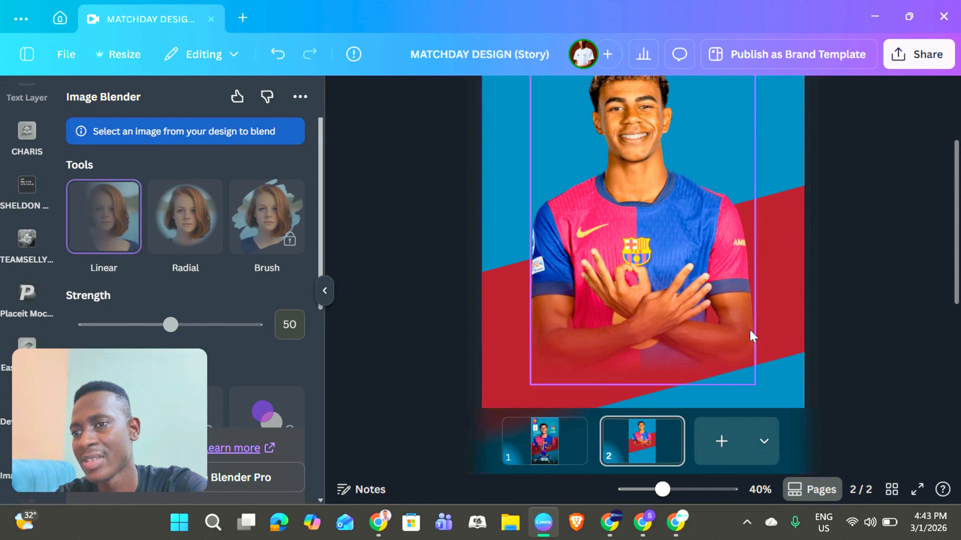
{"action": "scroll", "coordinate": [752, 336], "scroll_direction": "down", "scroll_amount": 4}
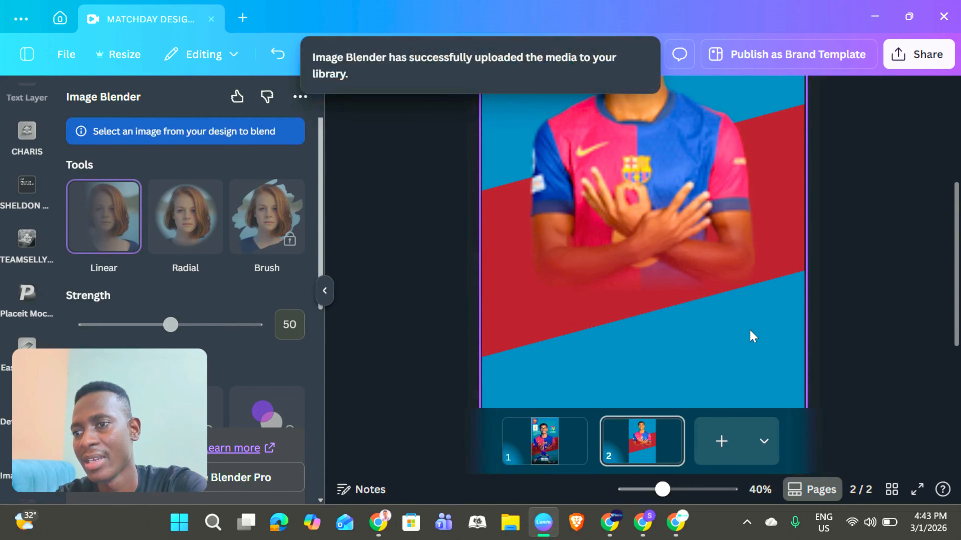
{"action": "scroll", "coordinate": [752, 336], "scroll_direction": "down", "scroll_amount": 3}
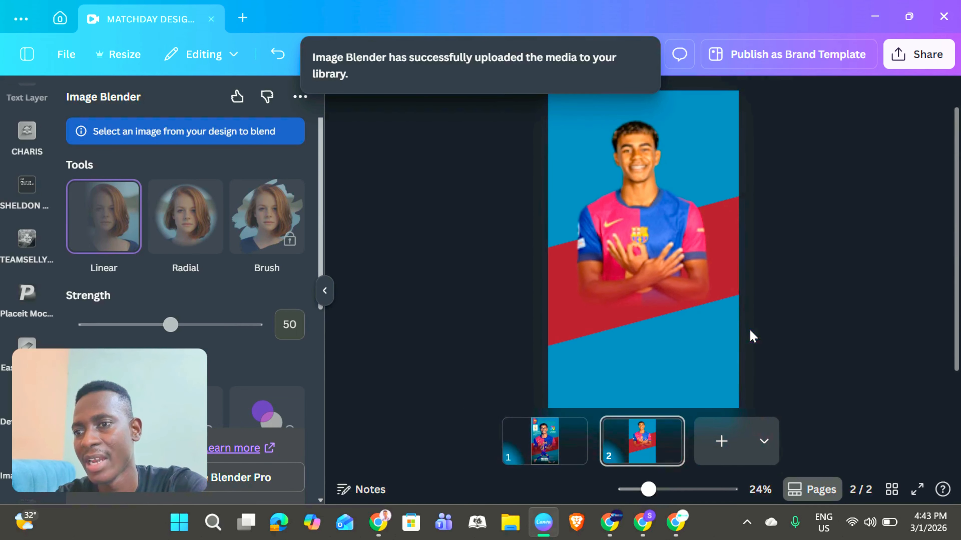
{"action": "left_click", "coordinate": [736, 199]}
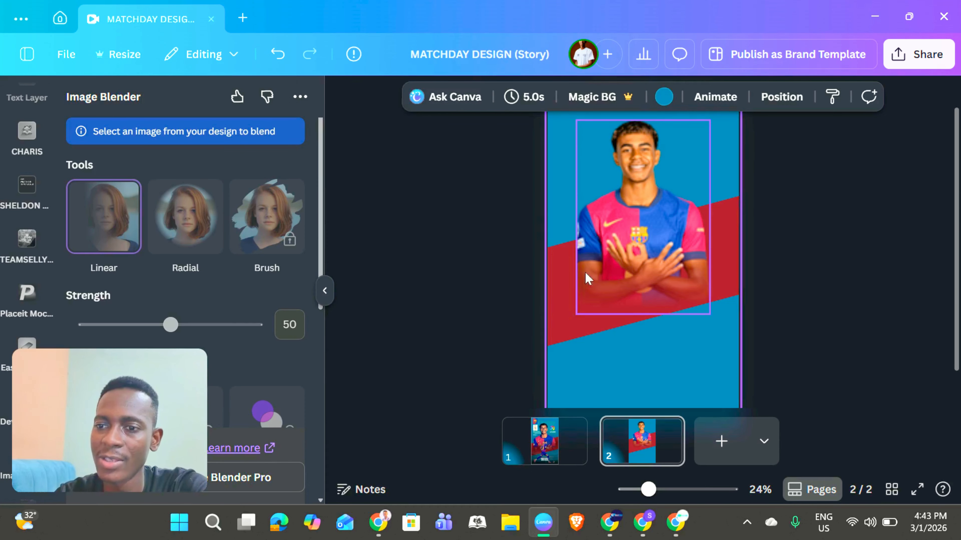
{"action": "scroll", "coordinate": [541, 325], "scroll_direction": "down", "scroll_amount": 1}
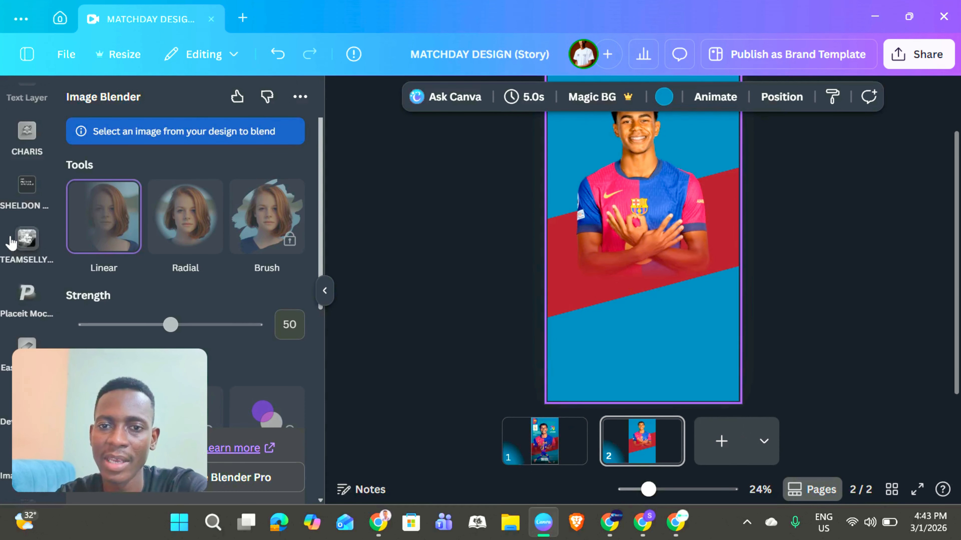
{"action": "scroll", "coordinate": [19, 240], "scroll_direction": "up", "scroll_amount": 10}
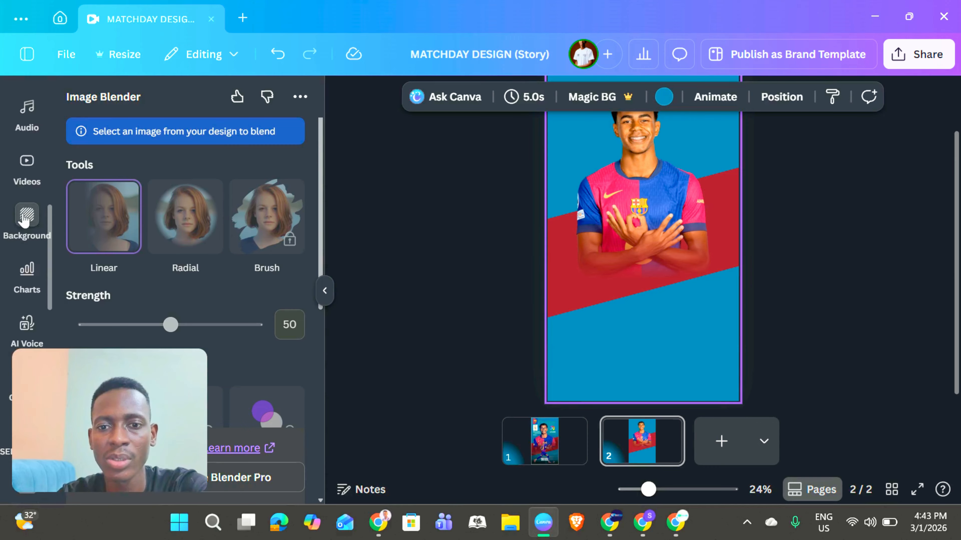
Switch to Chrome, open Google Drive in a new tab and look through the uploaded matchday images
{"action": "left_click", "coordinate": [602, 528]}
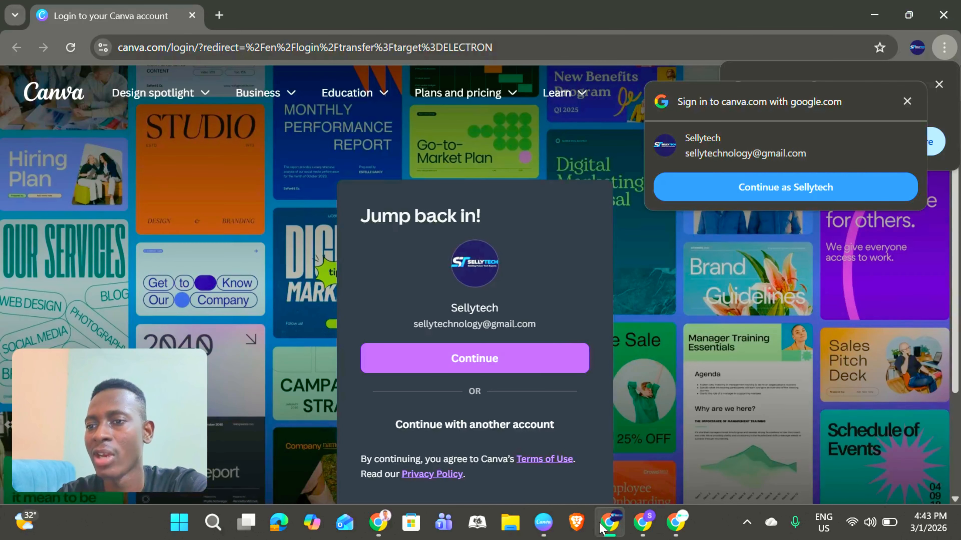
{"action": "left_click", "coordinate": [223, 16]}
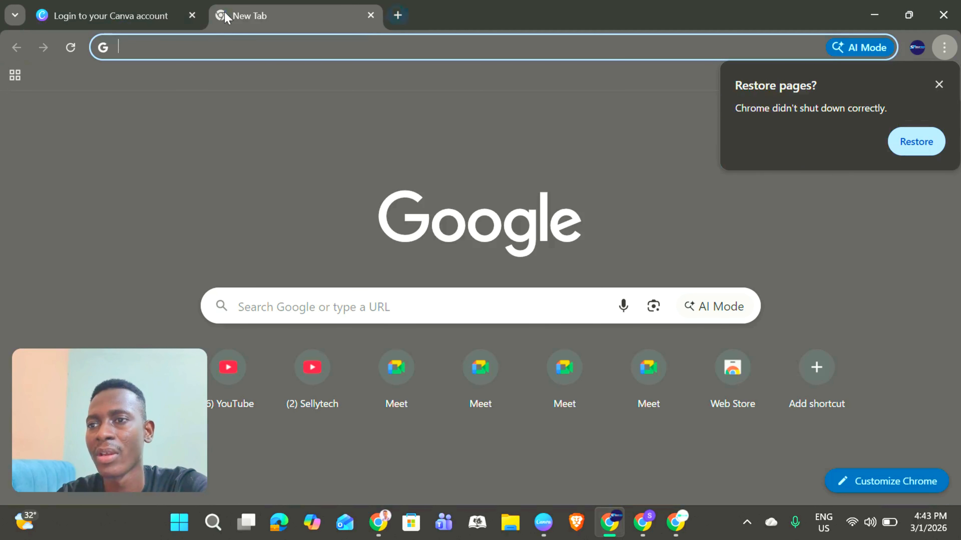
{"action": "left_click", "coordinate": [938, 85]}
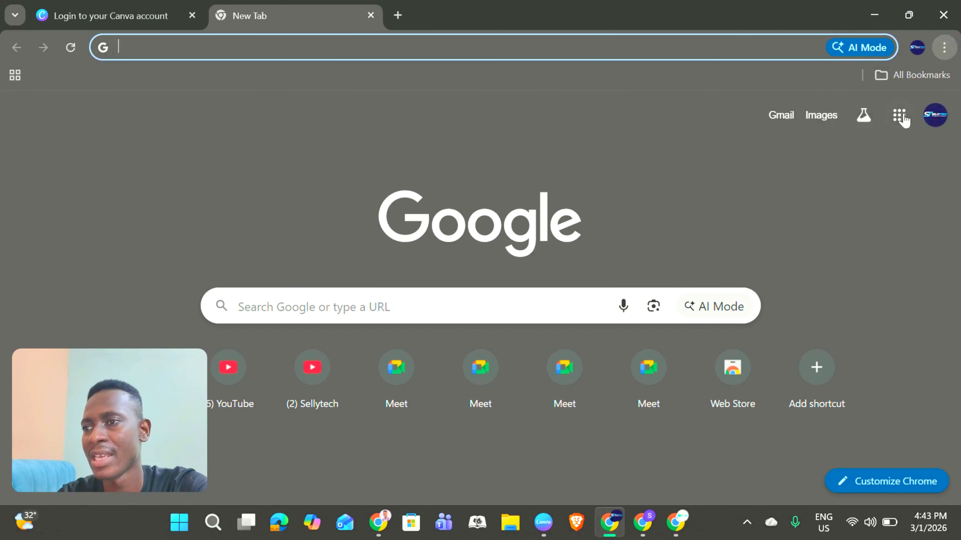
{"action": "left_click", "coordinate": [900, 116]}
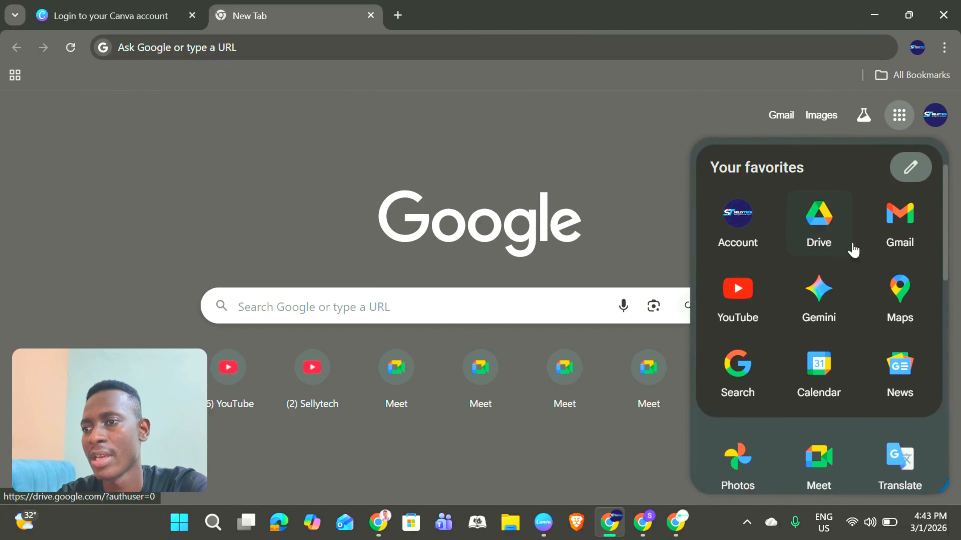
{"action": "left_click", "coordinate": [829, 224]}
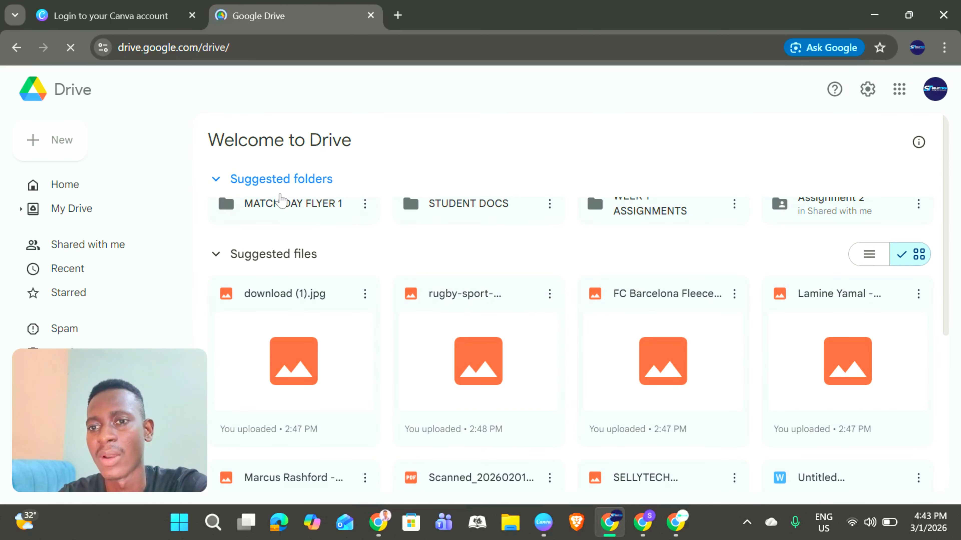
{"action": "left_click", "coordinate": [309, 208]}
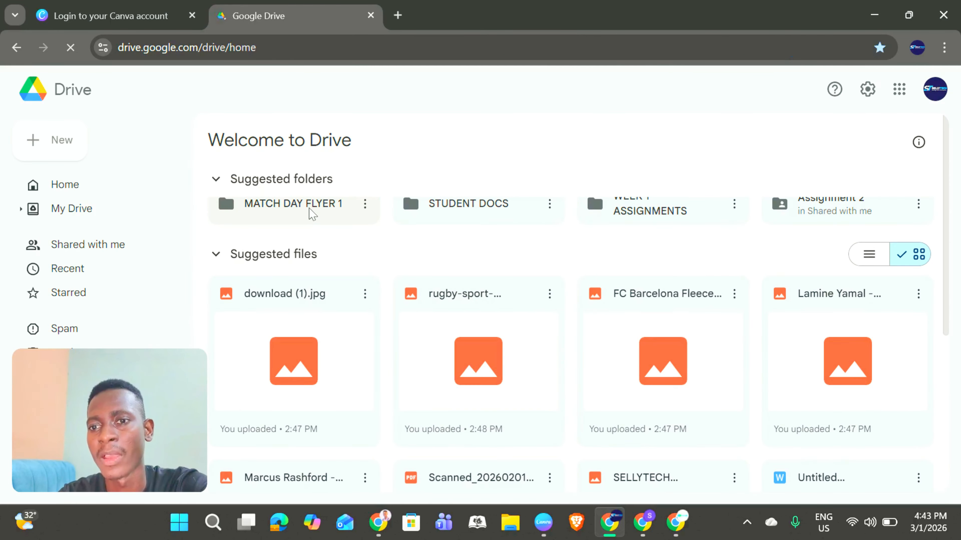
{"action": "scroll", "coordinate": [349, 377], "scroll_direction": "down", "scroll_amount": 5}
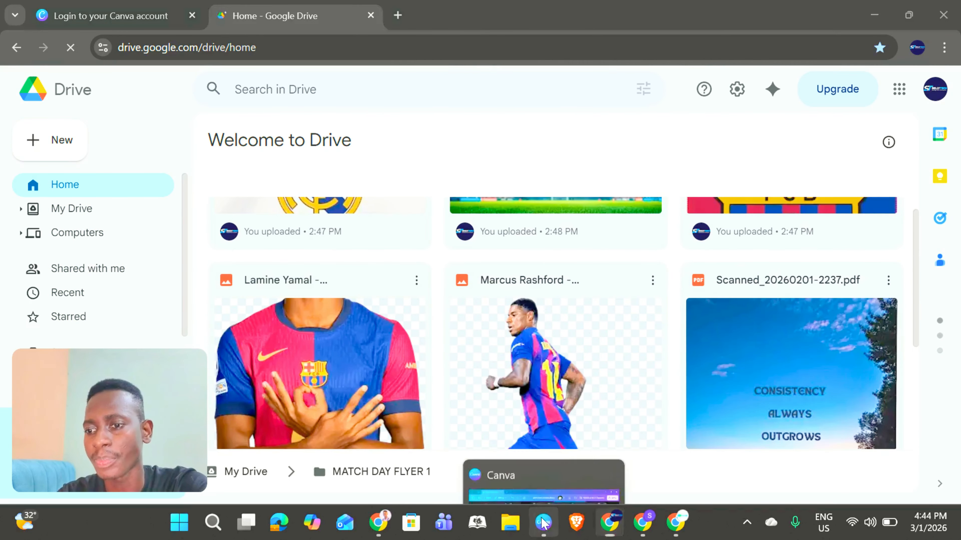
Switch back to Canva and add the uploaded running player image to the lower half of page 2
{"action": "left_click", "coordinate": [533, 515]}
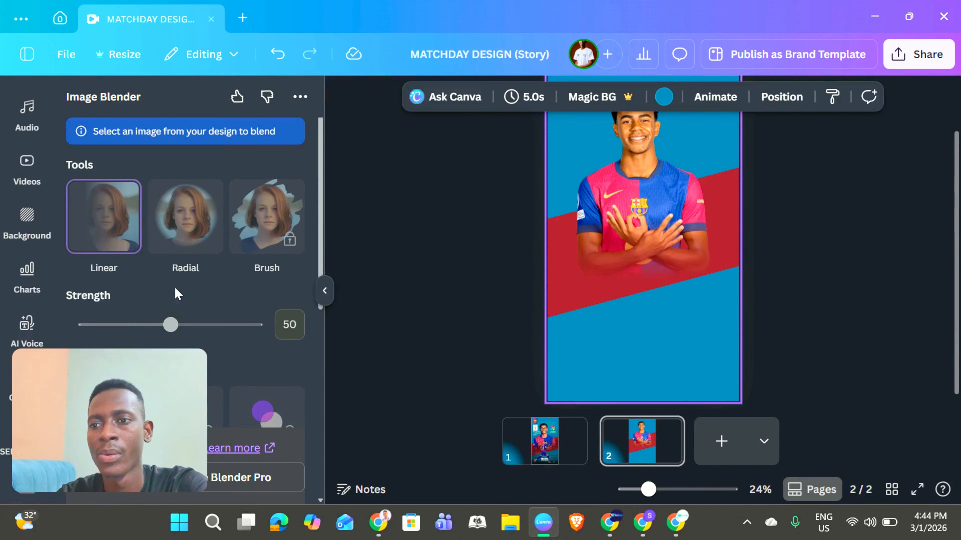
{"action": "scroll", "coordinate": [15, 185], "scroll_direction": "up", "scroll_amount": 6}
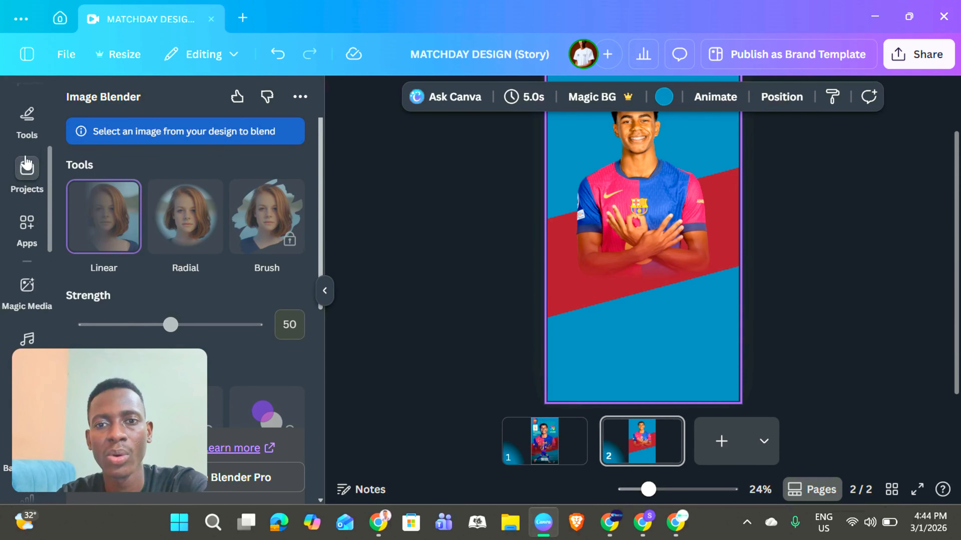
{"action": "scroll", "coordinate": [25, 163], "scroll_direction": "up", "scroll_amount": 2}
{"action": "left_click", "coordinate": [25, 136]}
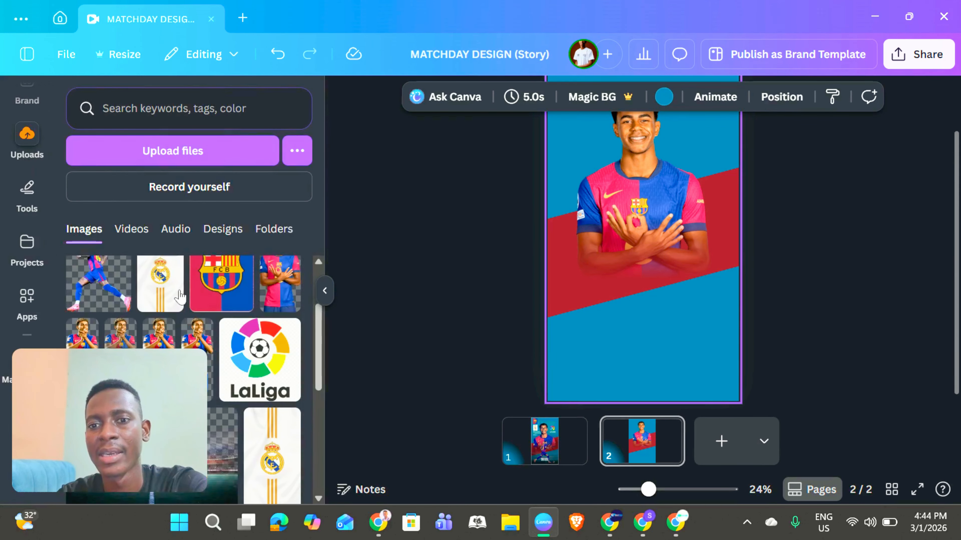
{"action": "scroll", "coordinate": [179, 296], "scroll_direction": "down", "scroll_amount": 1}
{"action": "left_click", "coordinate": [103, 269]}
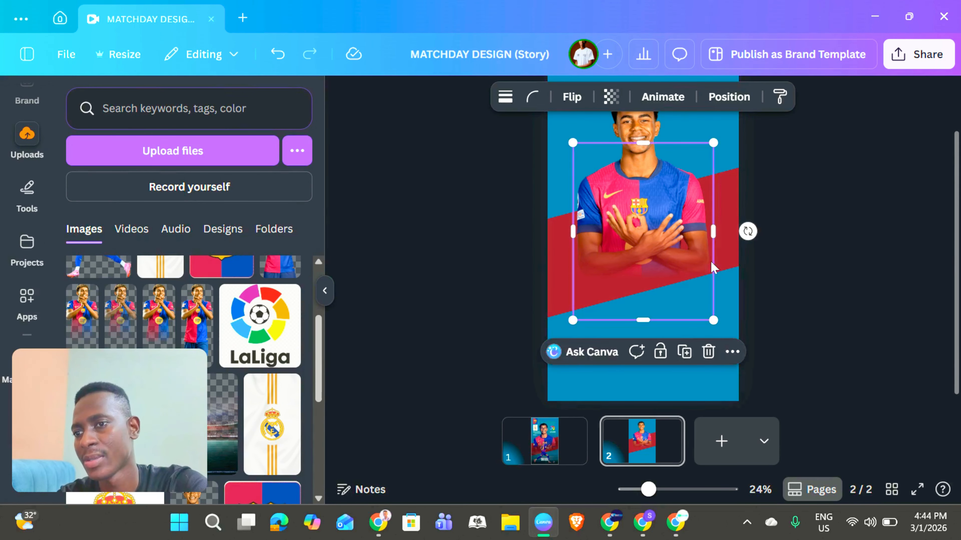
{"action": "left_click_drag", "start_coordinate": [677, 175], "coordinate": [677, 240]}
Flip the running player horizontally, shrink him and centre him below the large player's crossed arms
{"action": "left_click", "coordinate": [692, 99]}
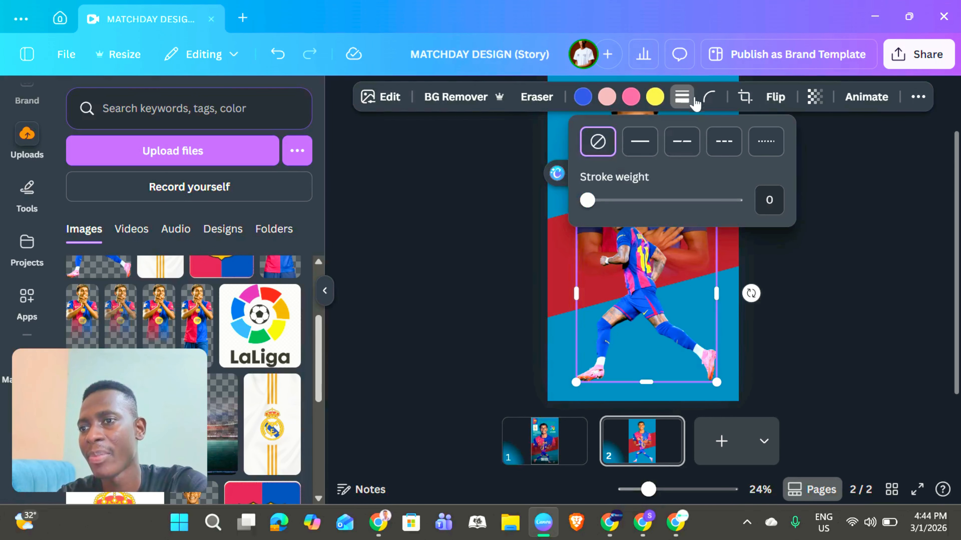
{"action": "left_click", "coordinate": [775, 96]}
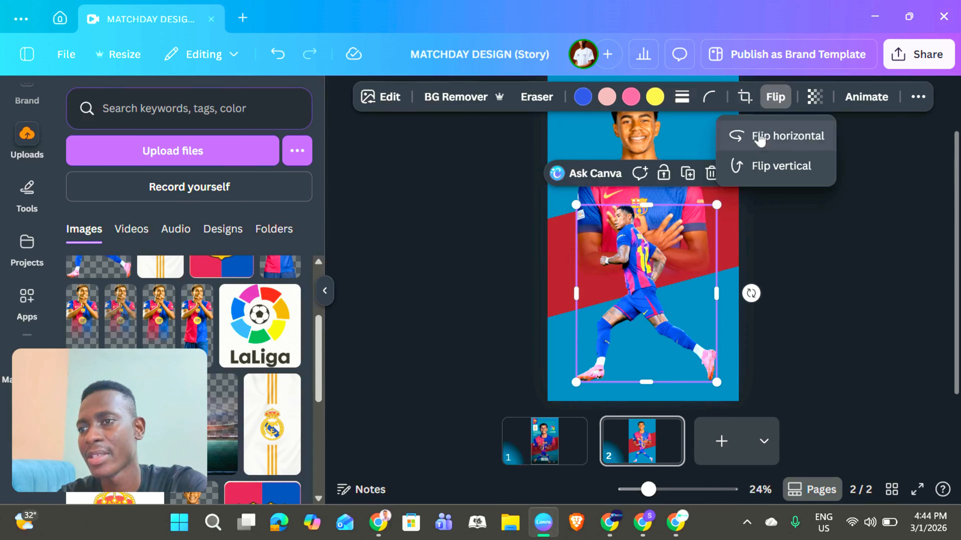
{"action": "left_click", "coordinate": [787, 135]}
{"action": "left_click_drag", "start_coordinate": [716, 205], "coordinate": [690, 240]}
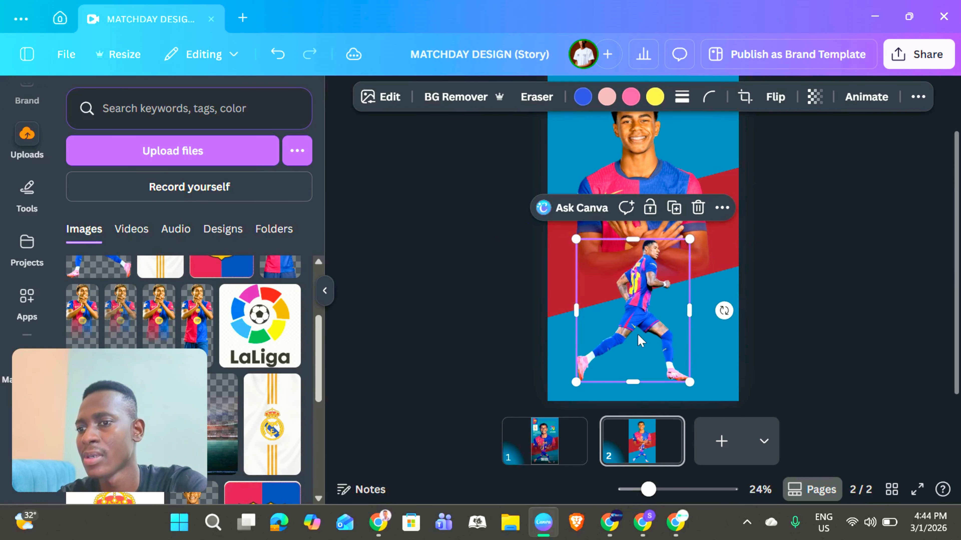
{"action": "left_click_drag", "start_coordinate": [637, 344], "coordinate": [636, 334]}
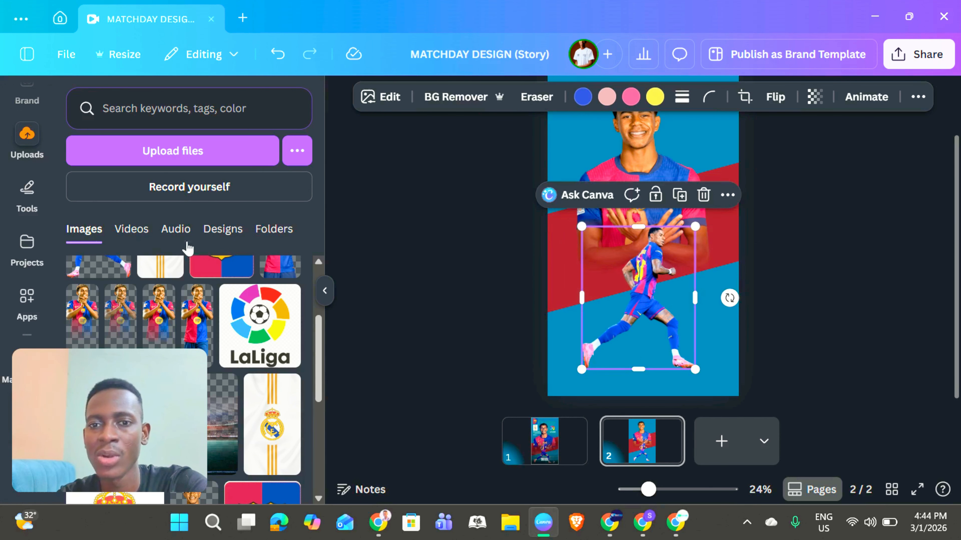
Search the elements for shadow and place a small soft oval shadow graphic under the running player's front foot
{"action": "scroll", "coordinate": [29, 121], "scroll_direction": "up", "scroll_amount": 3}
{"action": "scroll", "coordinate": [30, 121], "scroll_direction": "up", "scroll_amount": 2}
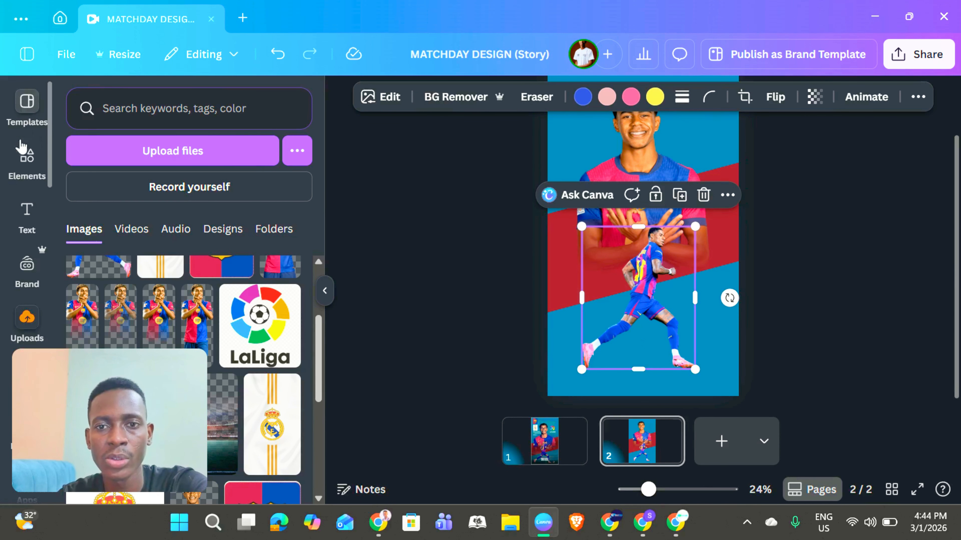
{"action": "left_click", "coordinate": [25, 161]}
{"action": "left_click", "coordinate": [167, 114]}
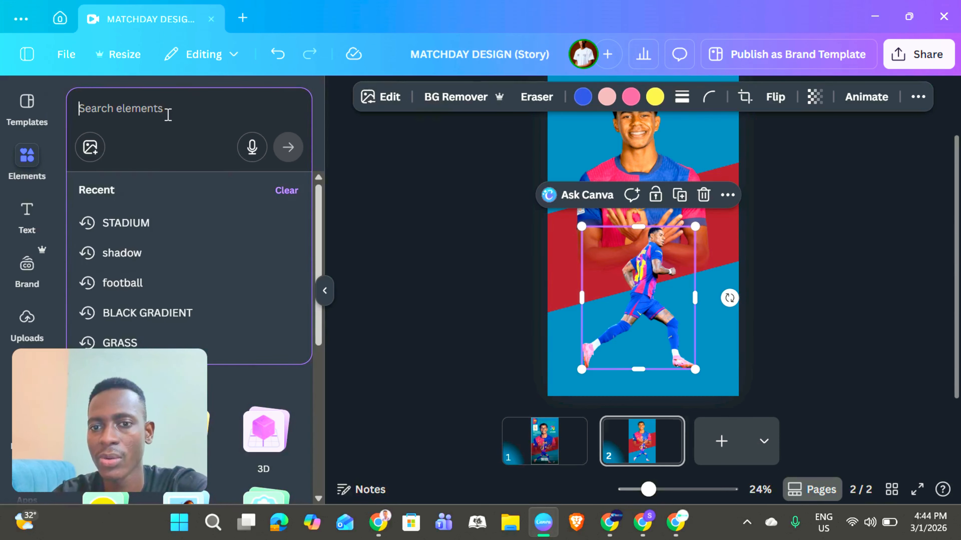
{"action": "left_click", "coordinate": [129, 253]}
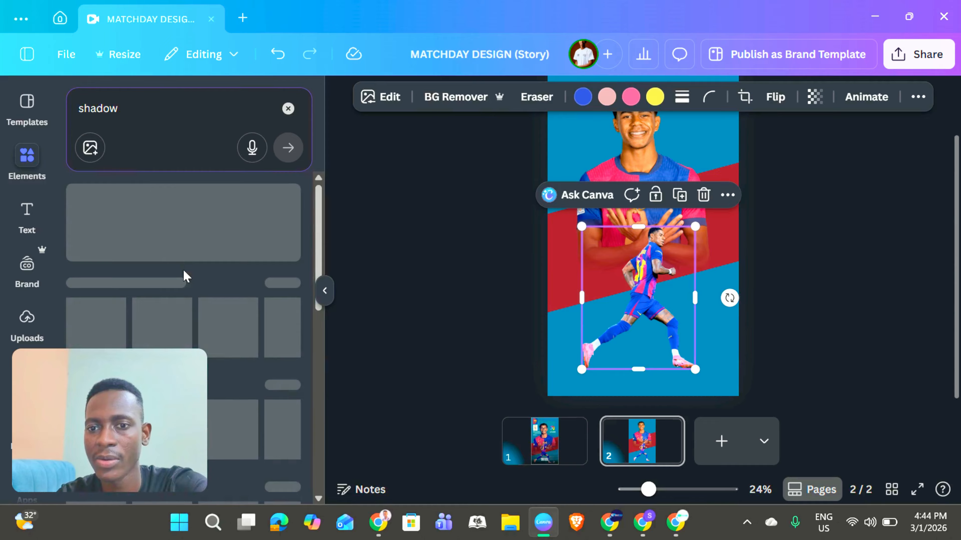
{"action": "left_click", "coordinate": [229, 319]}
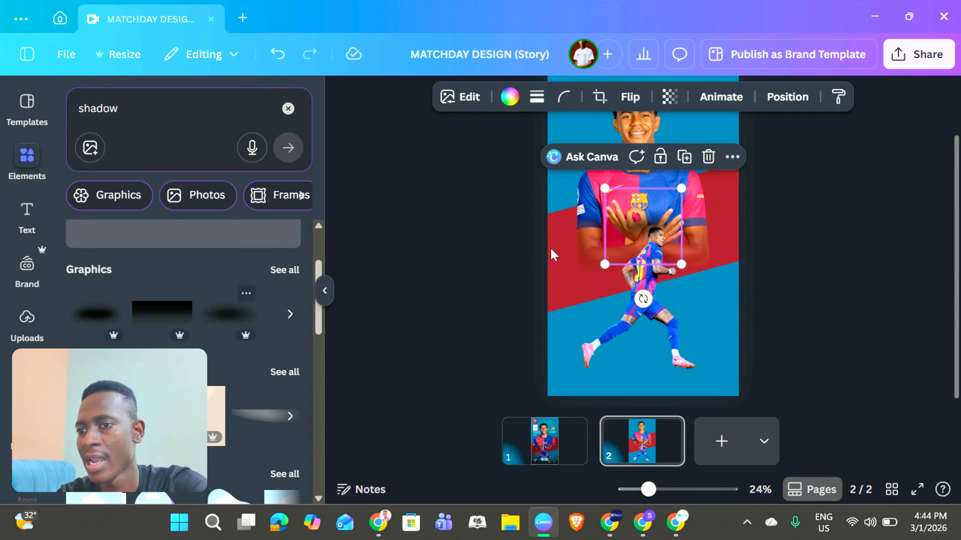
{"action": "left_click_drag", "start_coordinate": [641, 296], "coordinate": [679, 365]}
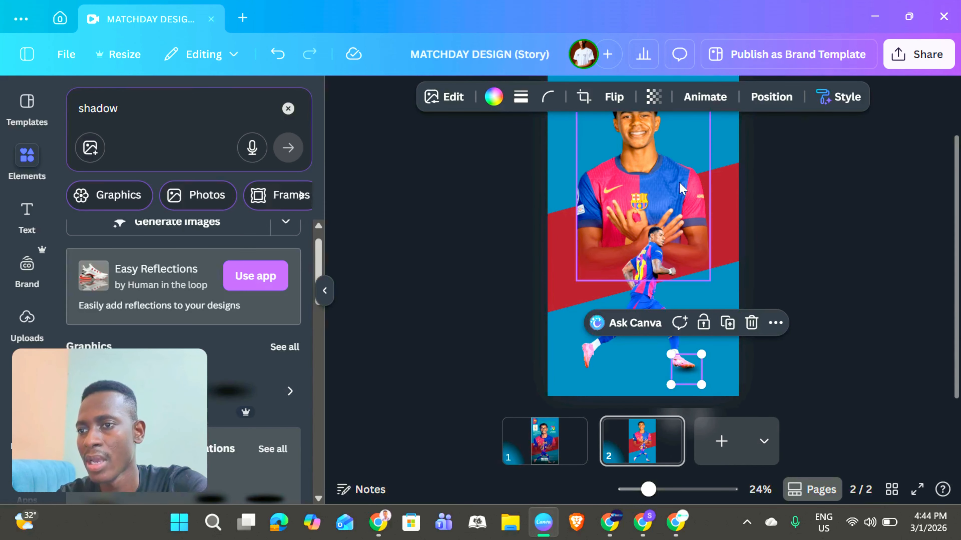
Set the transparency of the shadow under the running player's front foot to 50
{"action": "left_click", "coordinate": [647, 106]}
{"action": "left_click", "coordinate": [632, 158]}
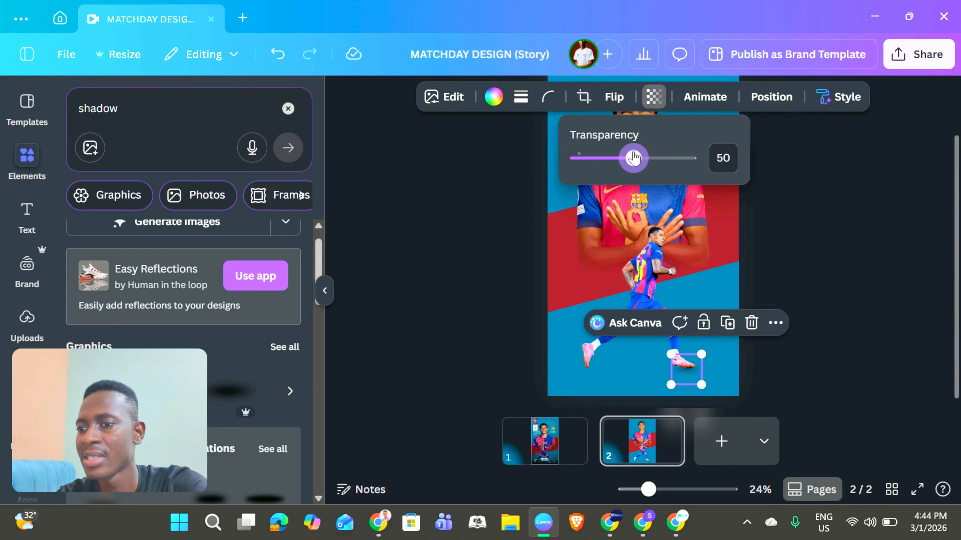
{"action": "left_click", "coordinate": [690, 371]}
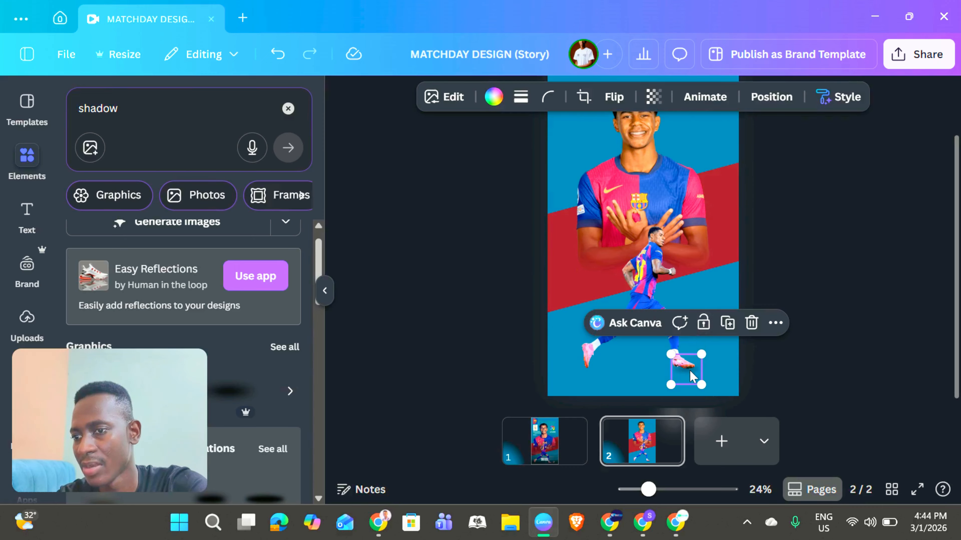
{"action": "left_click", "coordinate": [733, 374]}
Duplicate the front foot's shadow, place the copy under the running player's rear foot and shrink it to fit the toe
{"action": "left_click", "coordinate": [684, 375]}
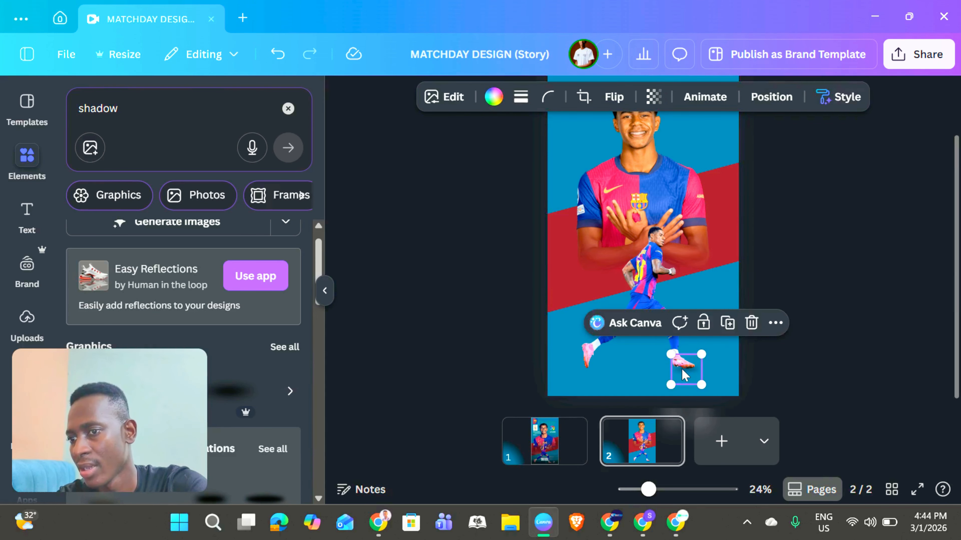
{"action": "left_click", "coordinate": [727, 327]}
{"action": "left_click_drag", "start_coordinate": [692, 383], "coordinate": [587, 372]}
{"action": "left_click", "coordinate": [620, 369]}
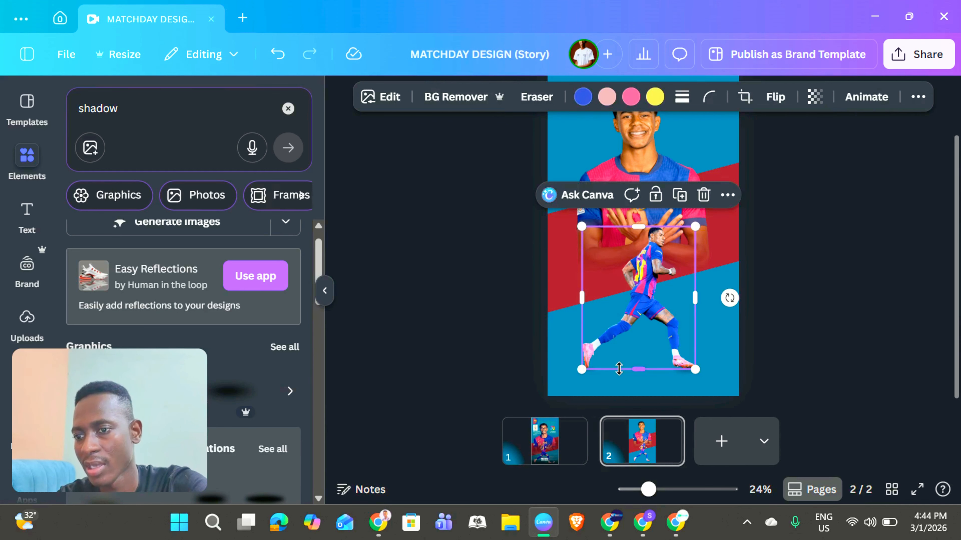
{"action": "left_click", "coordinate": [603, 394]}
{"action": "left_click", "coordinate": [592, 377]}
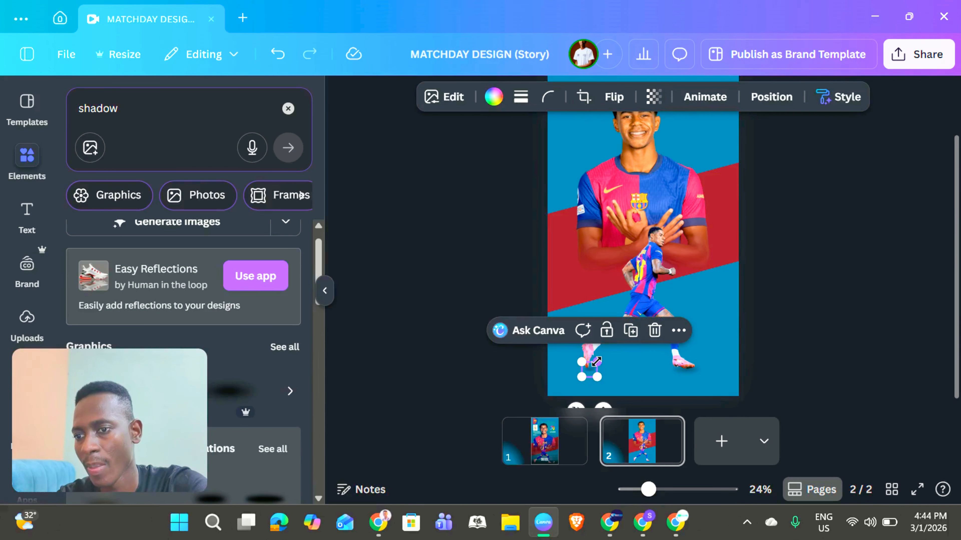
{"action": "left_click_drag", "start_coordinate": [592, 362], "coordinate": [589, 364]}
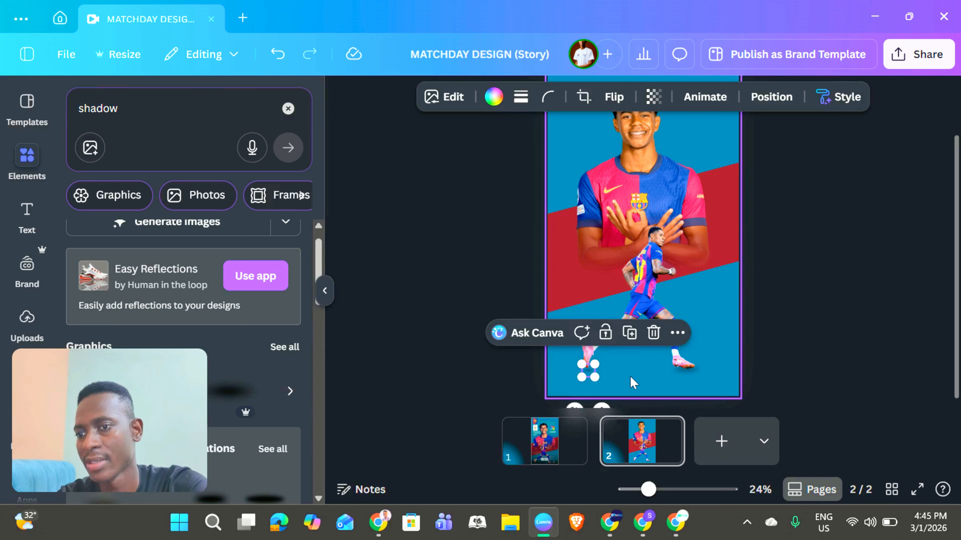
{"action": "left_click", "coordinate": [633, 383]}
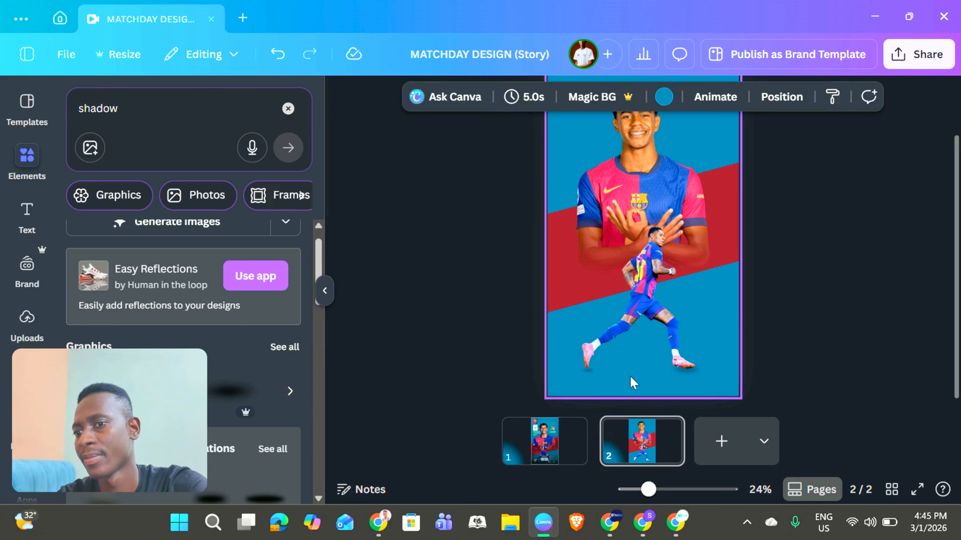
Set the transparency of the rear foot's shadow to 33
{"action": "left_click", "coordinate": [588, 371]}
{"action": "left_click", "coordinate": [652, 99]}
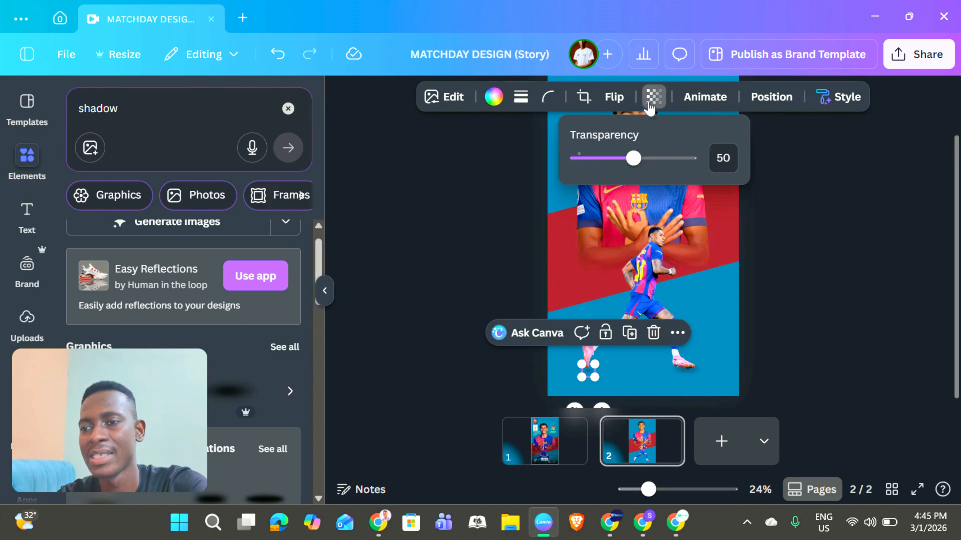
{"action": "left_click", "coordinate": [618, 160]}
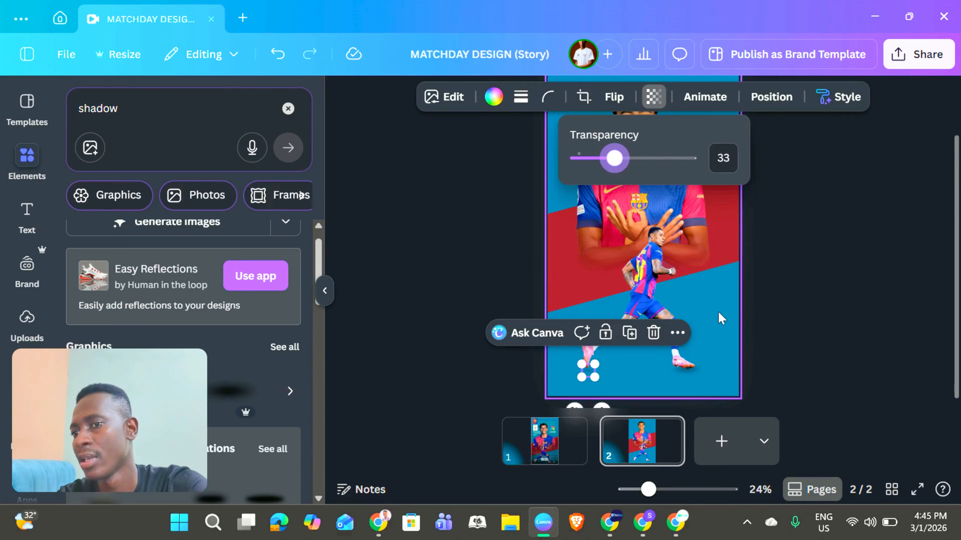
{"action": "left_click", "coordinate": [756, 299]}
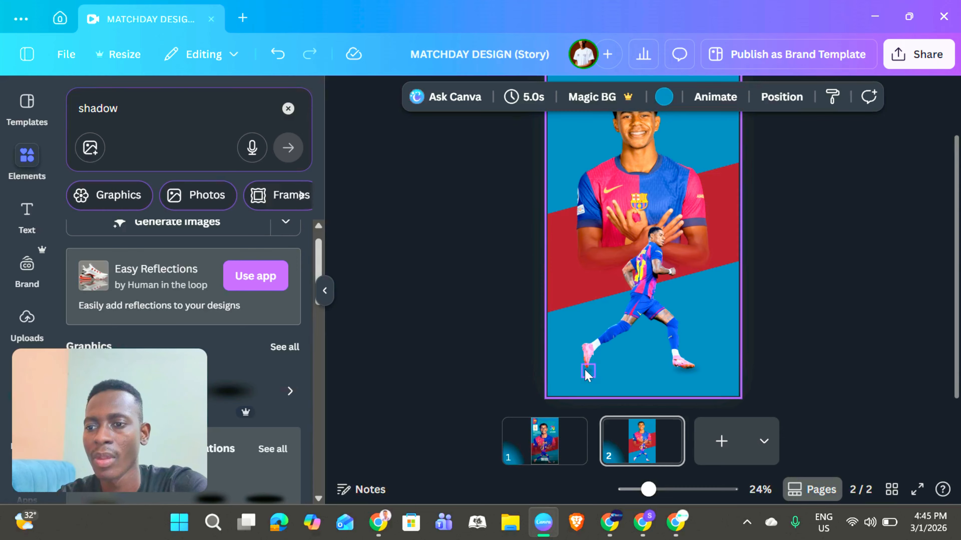
Search the elements for football, add the black-and-white soccer ball photo, shrink it and place it just ahead of the front foot
{"action": "left_click", "coordinate": [109, 97]}
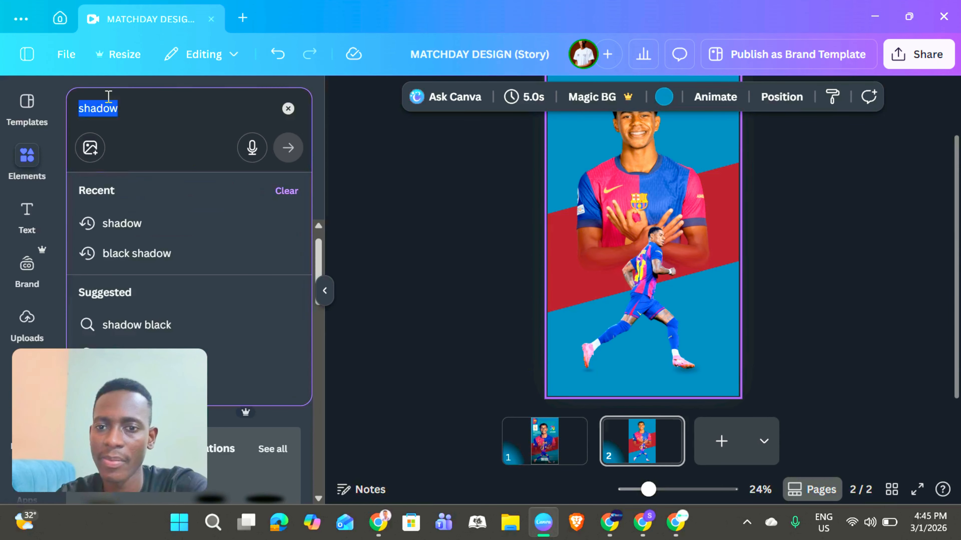
{"action": "type", "text": "football"}
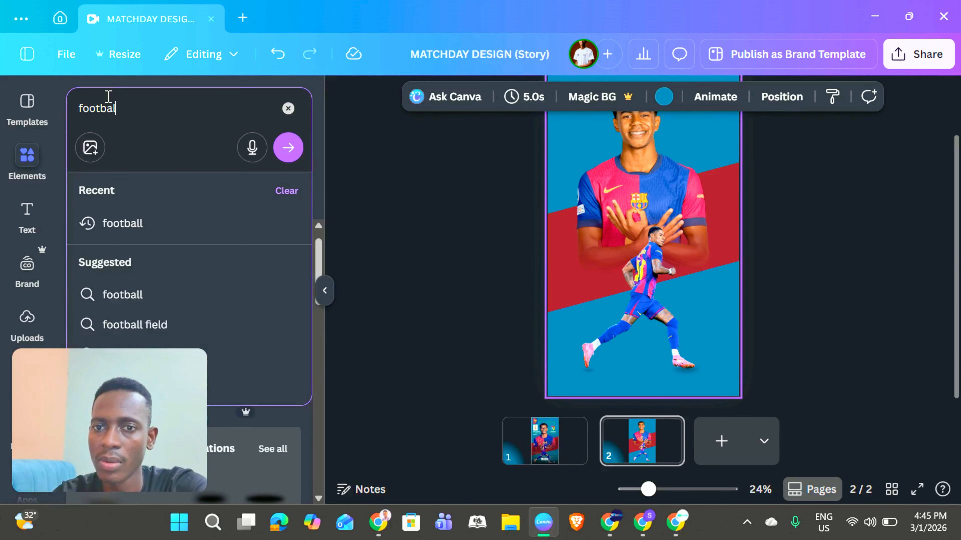
{"action": "key", "text": "Return"}
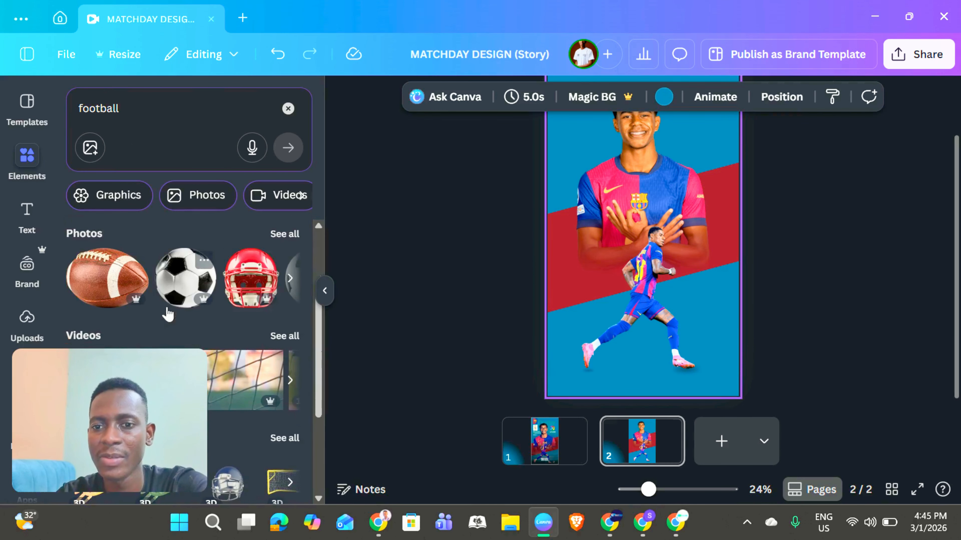
{"action": "left_click", "coordinate": [173, 282]}
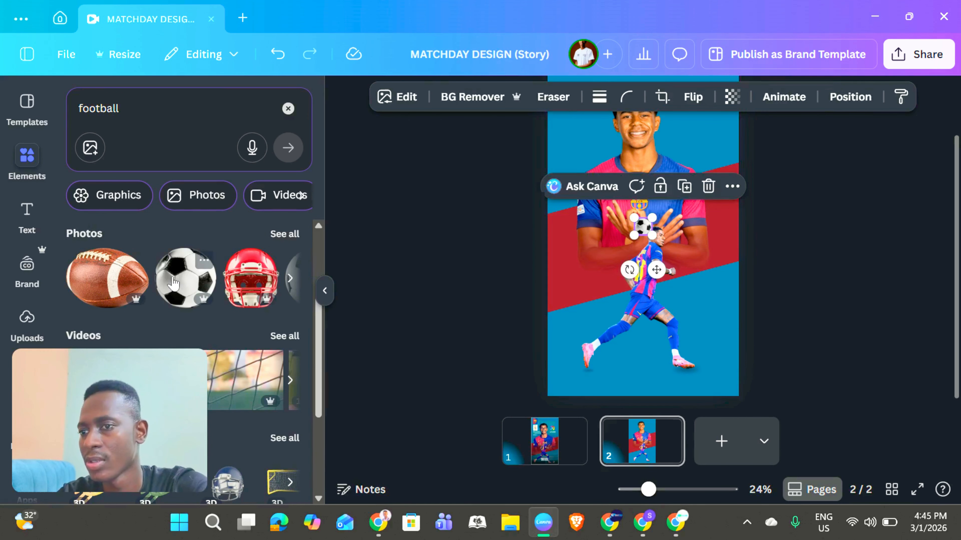
{"action": "left_click_drag", "start_coordinate": [636, 220], "coordinate": [641, 223]}
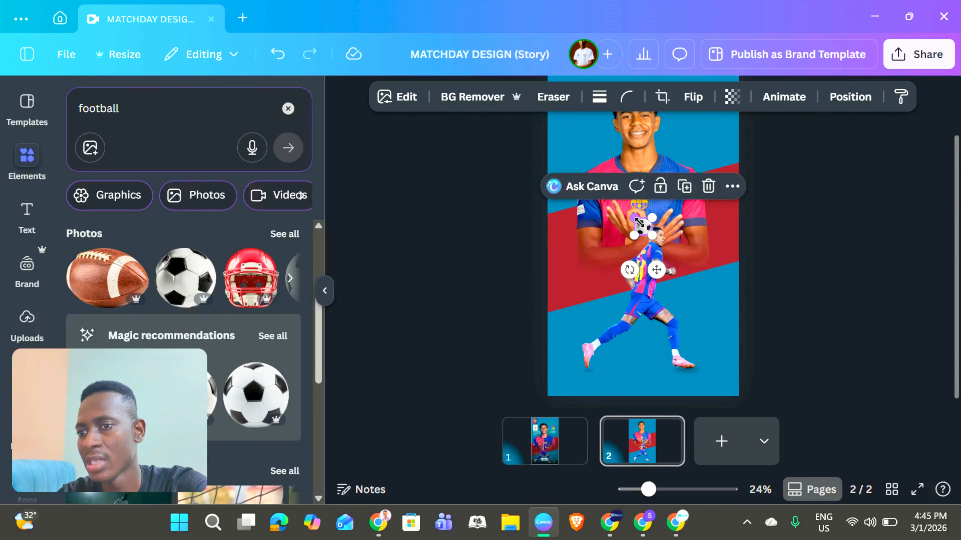
{"action": "left_click_drag", "start_coordinate": [658, 268], "coordinate": [709, 386]}
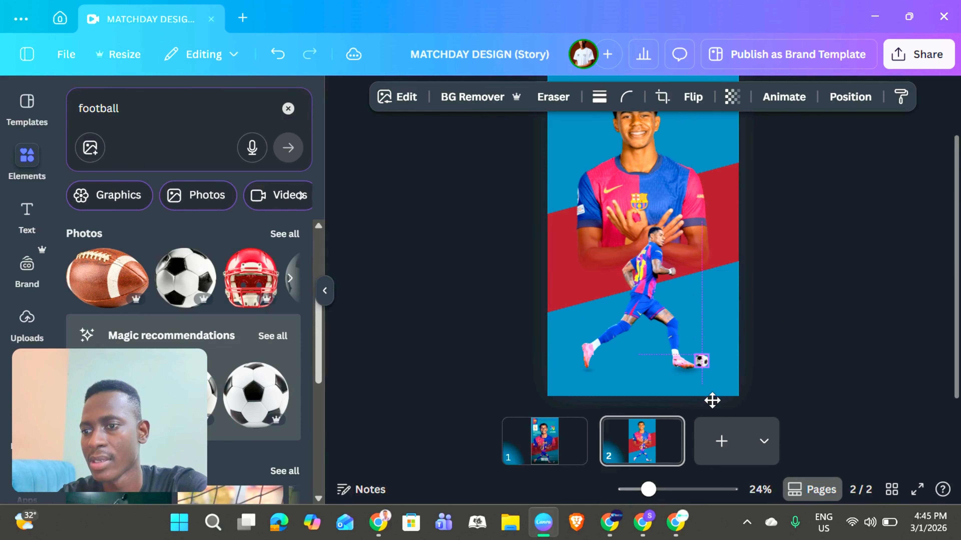
{"action": "left_click_drag", "start_coordinate": [712, 400], "coordinate": [711, 398]}
Duplicate the front foot's shadow and move the copy over to the soccer ball
{"action": "left_click", "coordinate": [693, 366]}
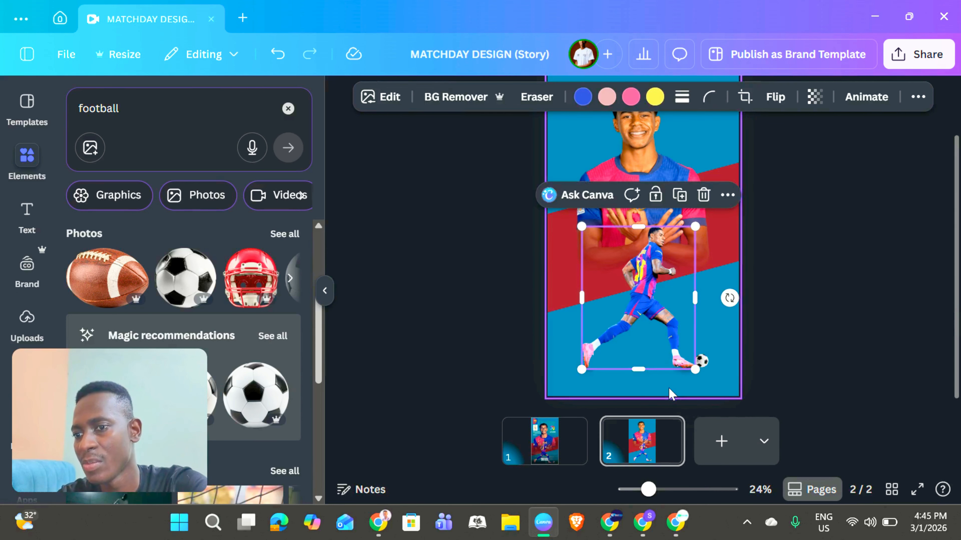
{"action": "left_click", "coordinate": [686, 387]}
{"action": "left_click", "coordinate": [693, 379]}
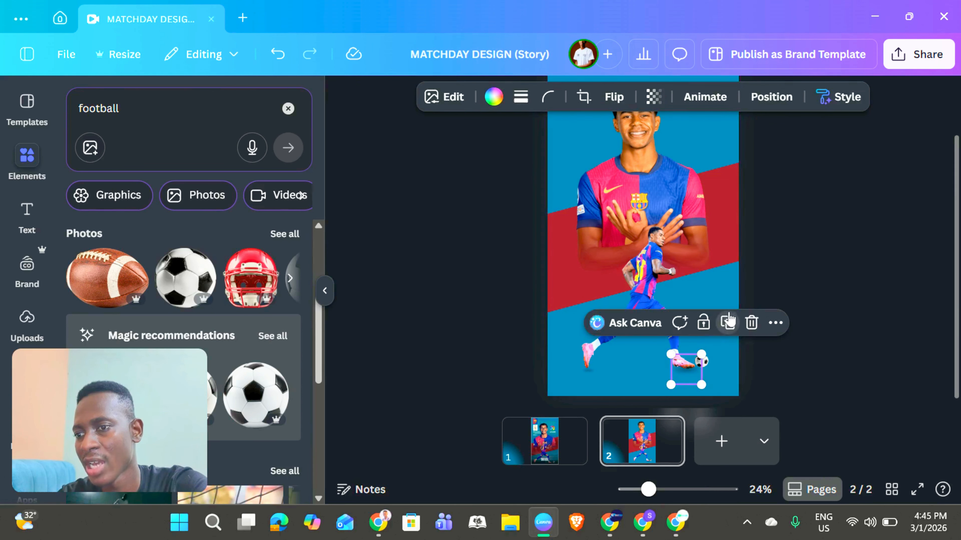
{"action": "left_click_drag", "start_coordinate": [689, 377], "coordinate": [701, 372]}
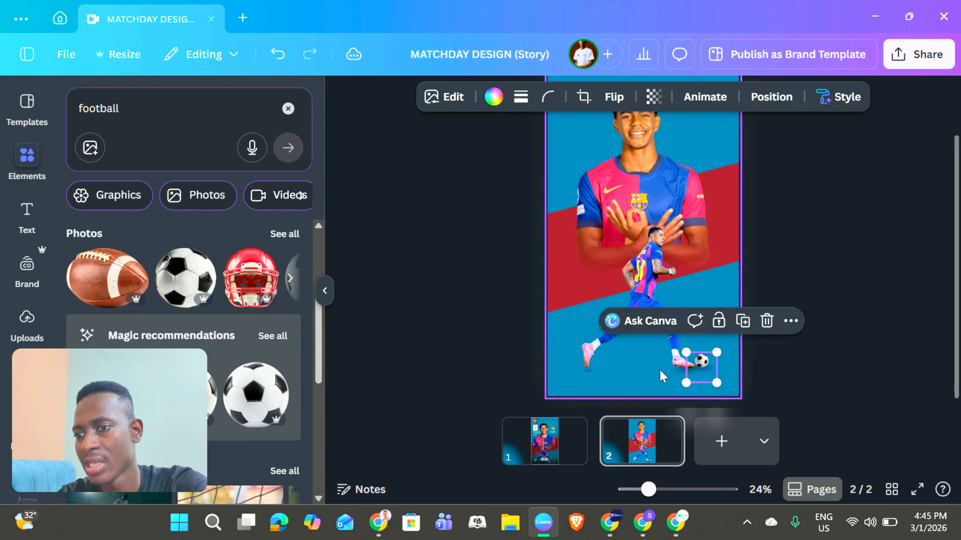
{"action": "left_click", "coordinate": [849, 404]}
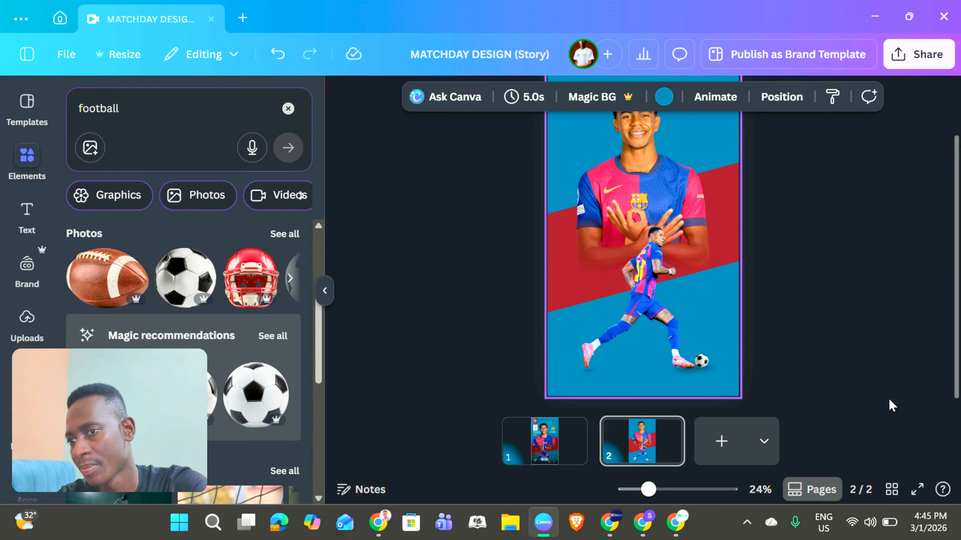
Shrink the ball's shadow to about the ball's width and position it directly beneath the ball
{"action": "left_click", "coordinate": [700, 369]}
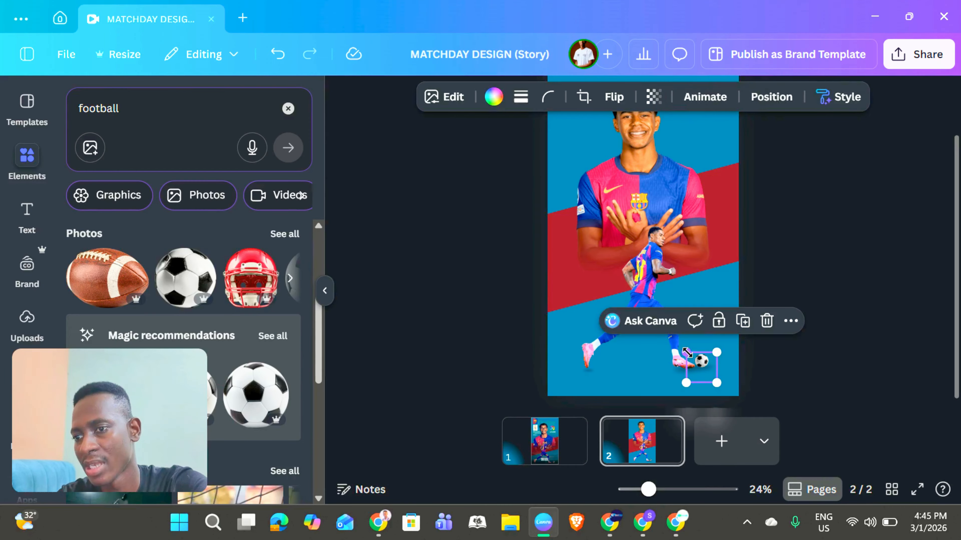
{"action": "left_click_drag", "start_coordinate": [686, 352], "coordinate": [704, 371]}
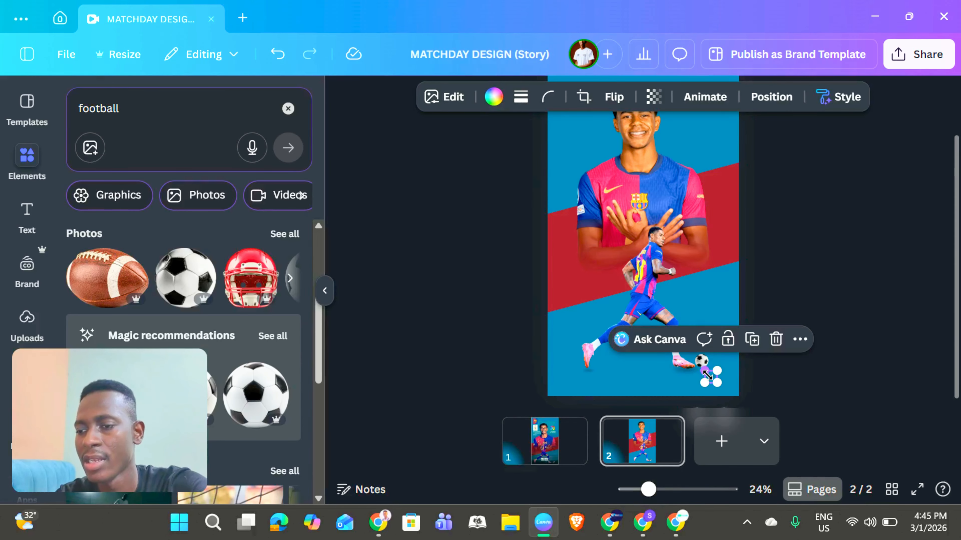
{"action": "scroll", "coordinate": [706, 374], "scroll_direction": "up", "scroll_amount": 10}
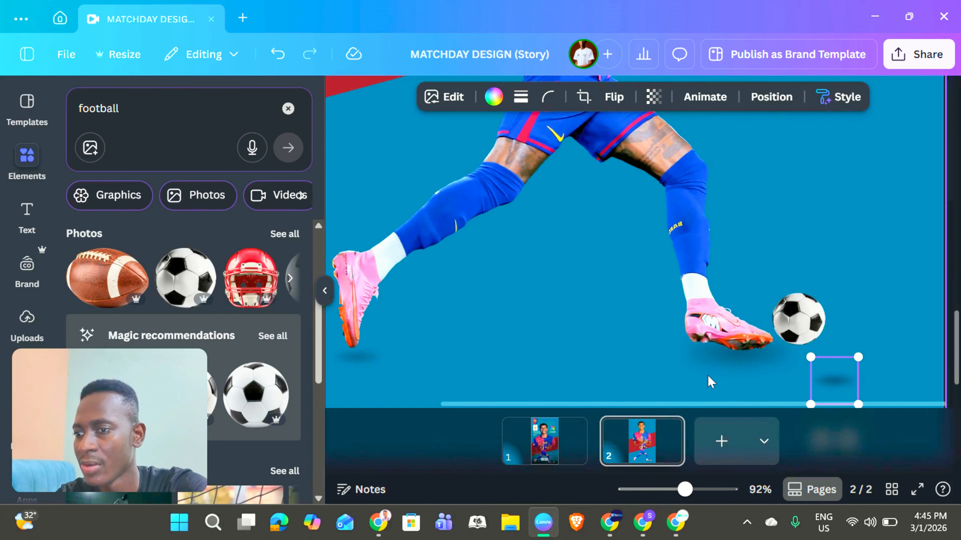
{"action": "scroll", "coordinate": [707, 374], "scroll_direction": "down", "scroll_amount": 2}
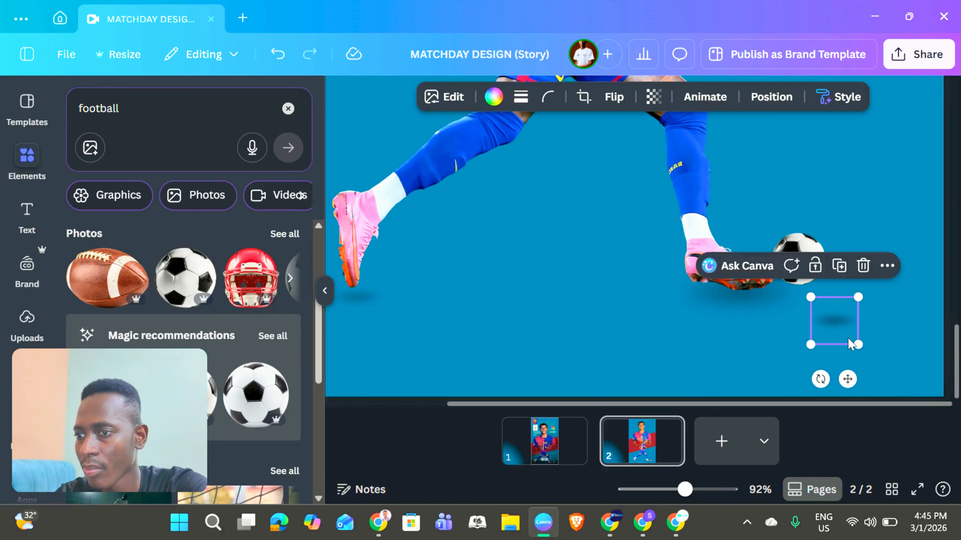
{"action": "left_click_drag", "start_coordinate": [849, 344], "coordinate": [817, 314]}
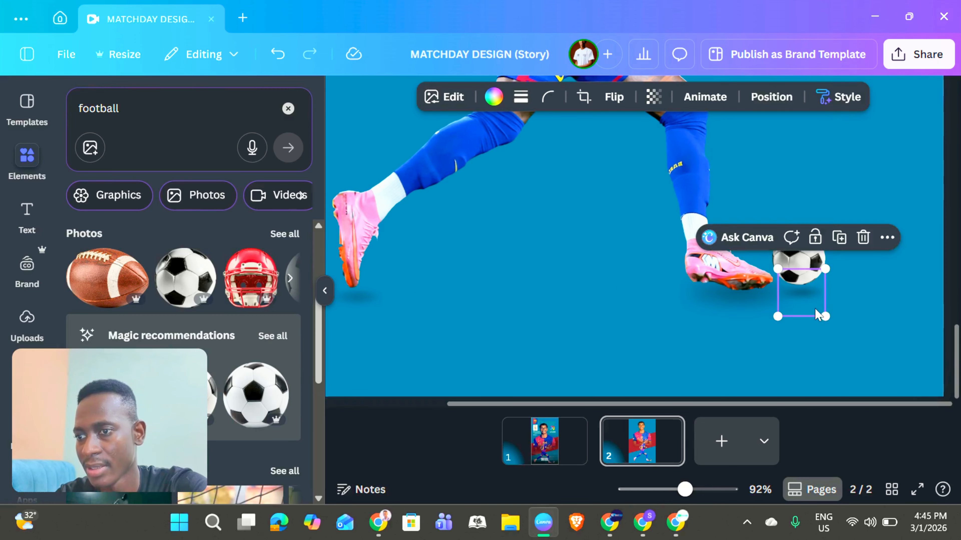
Shift the front foot's shadow slightly back toward the heel and a little lower, under the boot
{"action": "left_click", "coordinate": [648, 339]}
{"action": "left_click", "coordinate": [707, 307]}
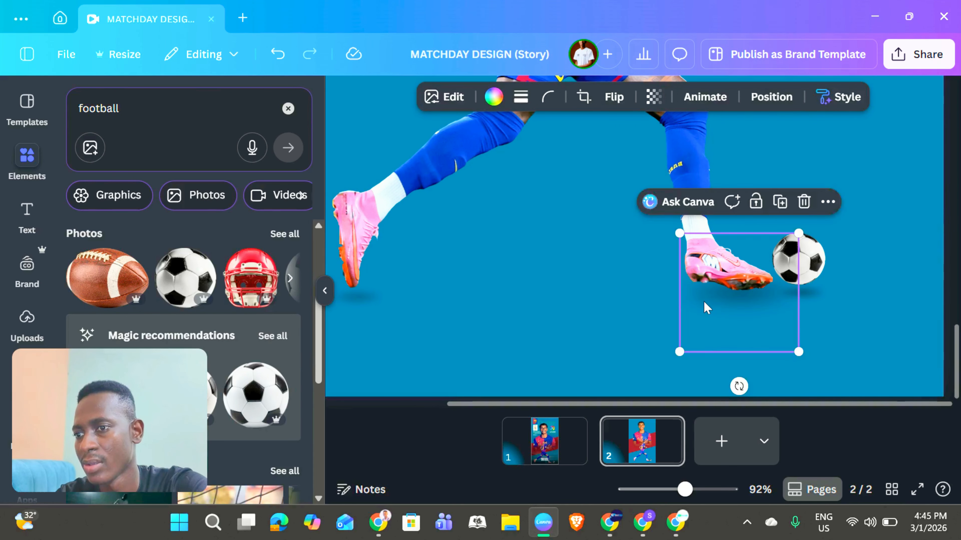
{"action": "left_click_drag", "start_coordinate": [706, 308], "coordinate": [694, 311]}
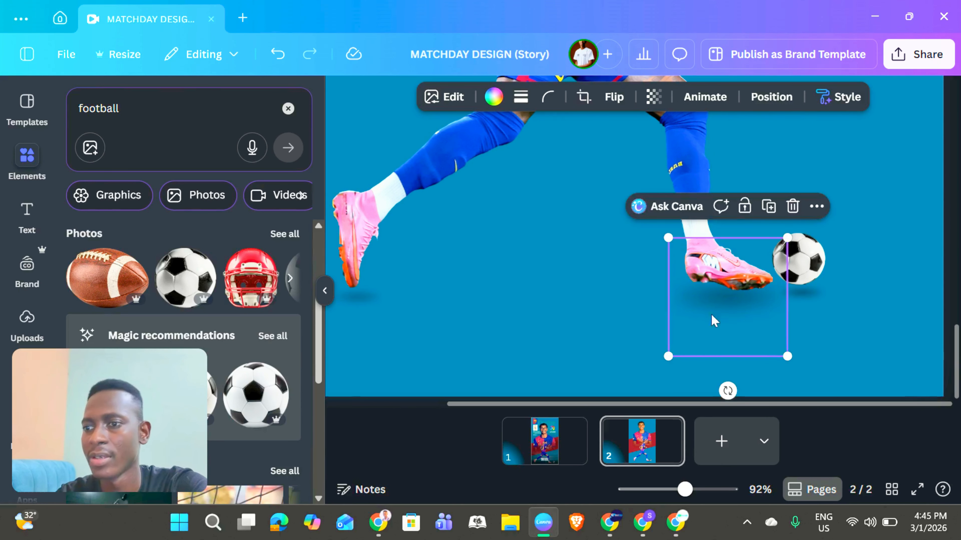
{"action": "scroll", "coordinate": [847, 339], "scroll_direction": "down", "scroll_amount": 6}
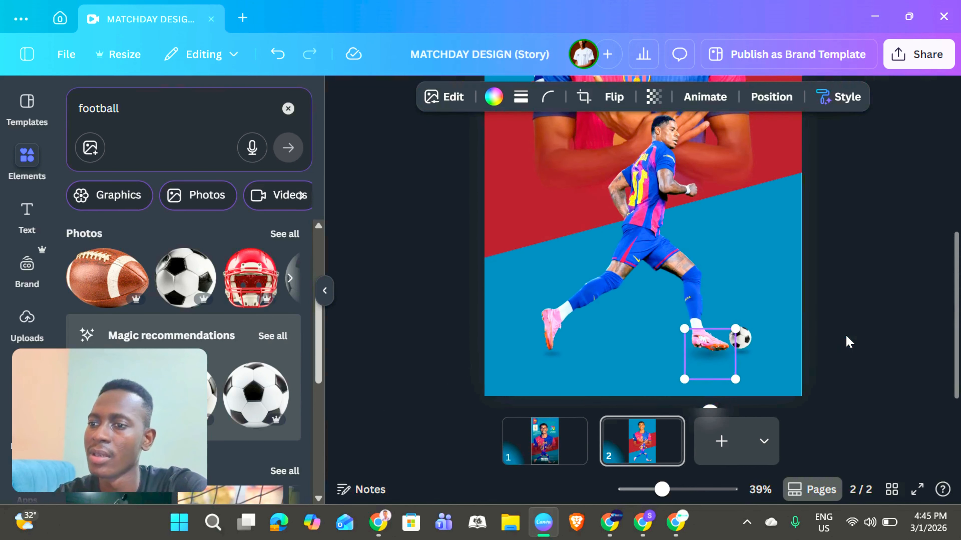
{"action": "left_click", "coordinate": [854, 338]}
{"action": "scroll", "coordinate": [856, 338], "scroll_direction": "up", "scroll_amount": 3}
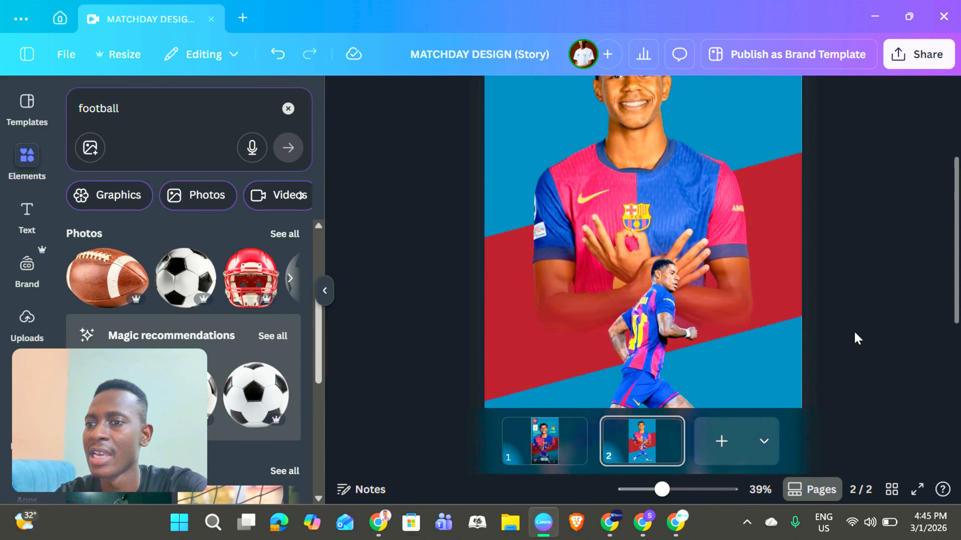
{"action": "scroll", "coordinate": [856, 338], "scroll_direction": "down", "scroll_amount": 4}
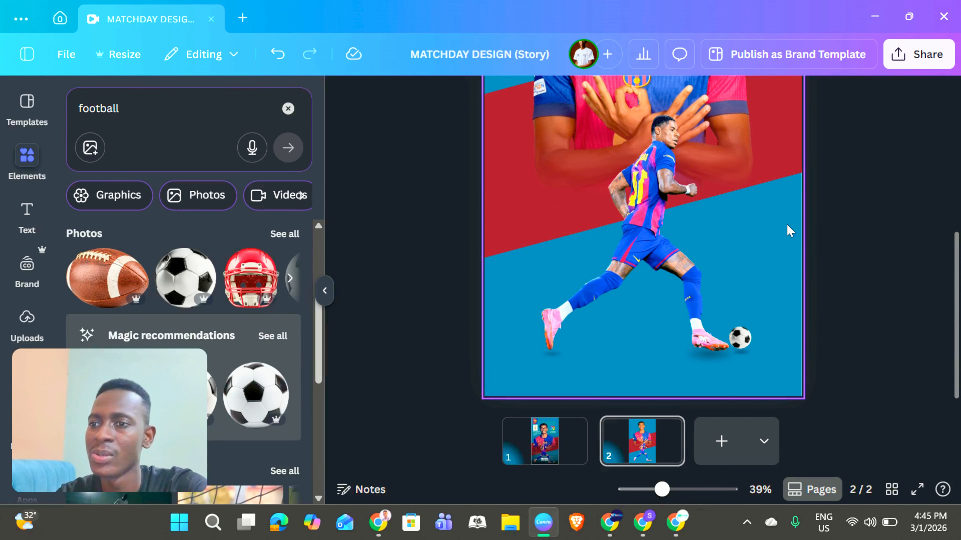
{"action": "scroll", "coordinate": [787, 229], "scroll_direction": "up", "scroll_amount": 4}
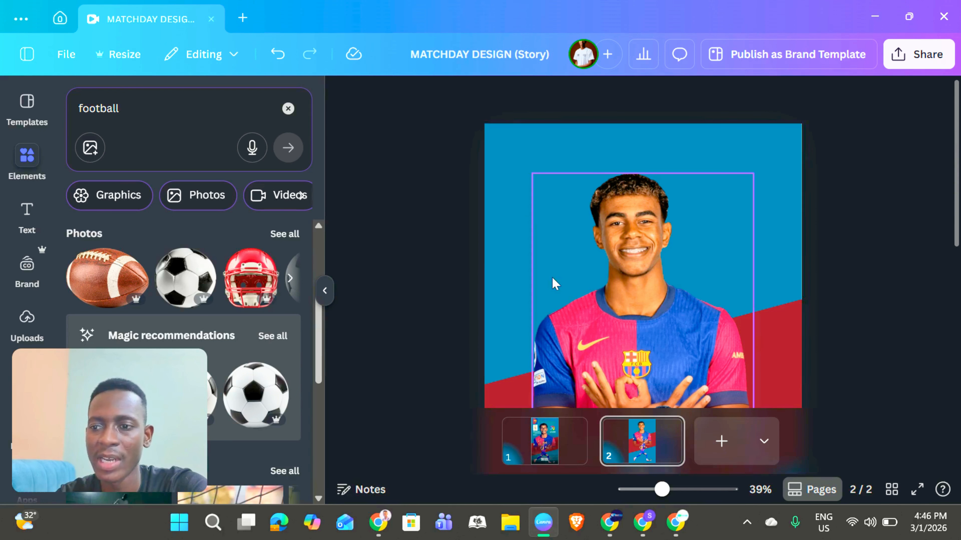
{"action": "scroll", "coordinate": [553, 279], "scroll_direction": "down", "scroll_amount": 4}
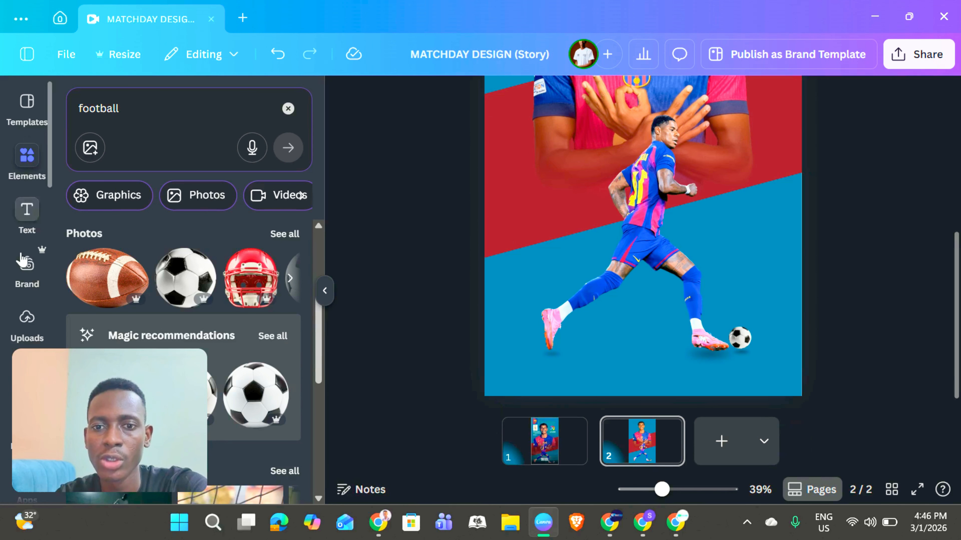
Add the uploaded Barcelona crest image with the red and blue background to page 2
{"action": "scroll", "coordinate": [28, 261], "scroll_direction": "down", "scroll_amount": 3}
{"action": "left_click", "coordinate": [27, 218]}
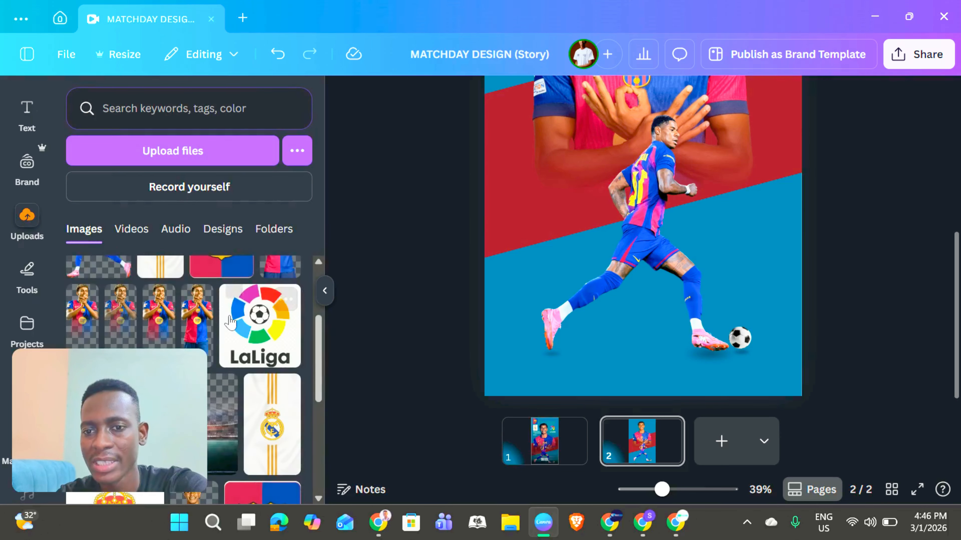
{"action": "scroll", "coordinate": [227, 379], "scroll_direction": "down", "scroll_amount": 6}
{"action": "left_click", "coordinate": [261, 424]}
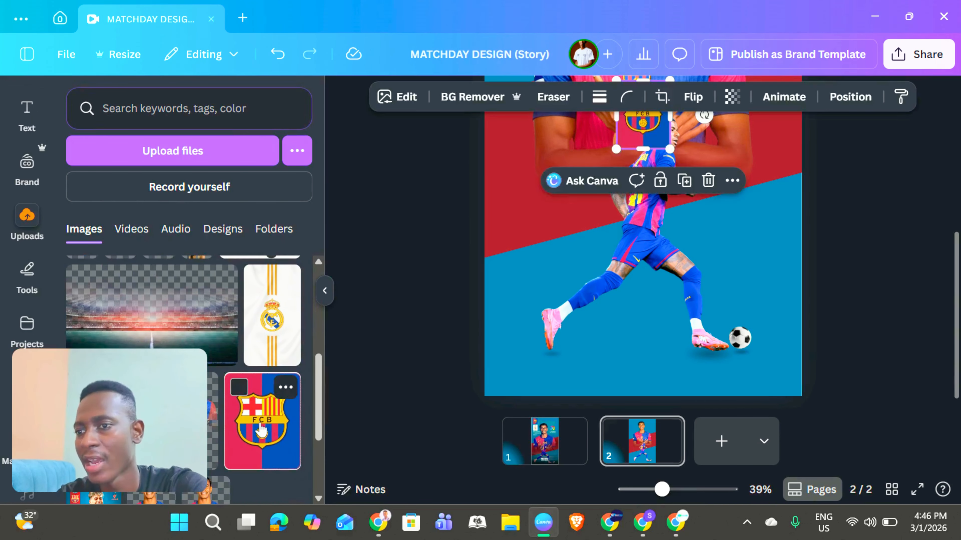
{"action": "scroll", "coordinate": [675, 251], "scroll_direction": "up", "scroll_amount": 3}
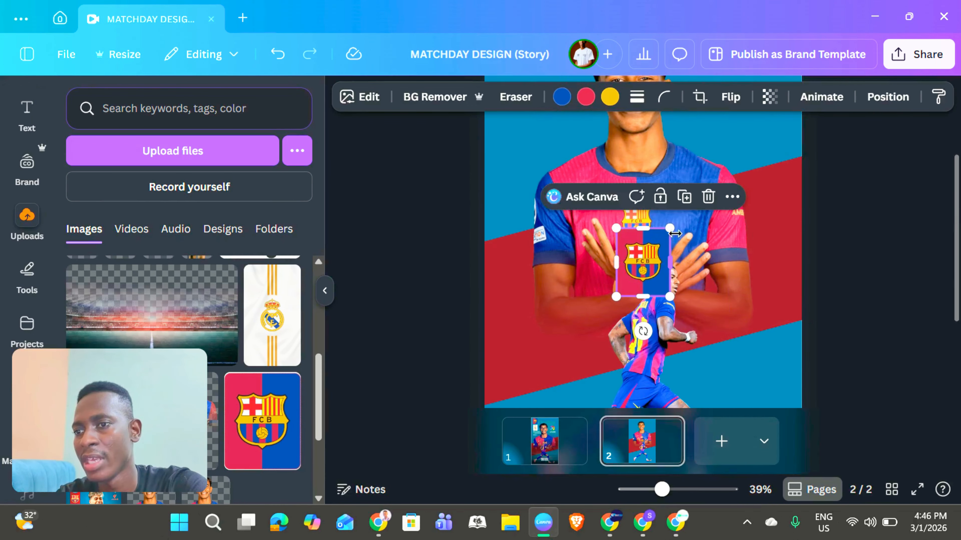
Enlarge the Barcelona crest image until it spans the page width and place it over the upper part of page 2
{"action": "left_click_drag", "start_coordinate": [674, 232], "coordinate": [768, 105]}
{"action": "scroll", "coordinate": [793, 130], "scroll_direction": "down", "scroll_amount": 3}
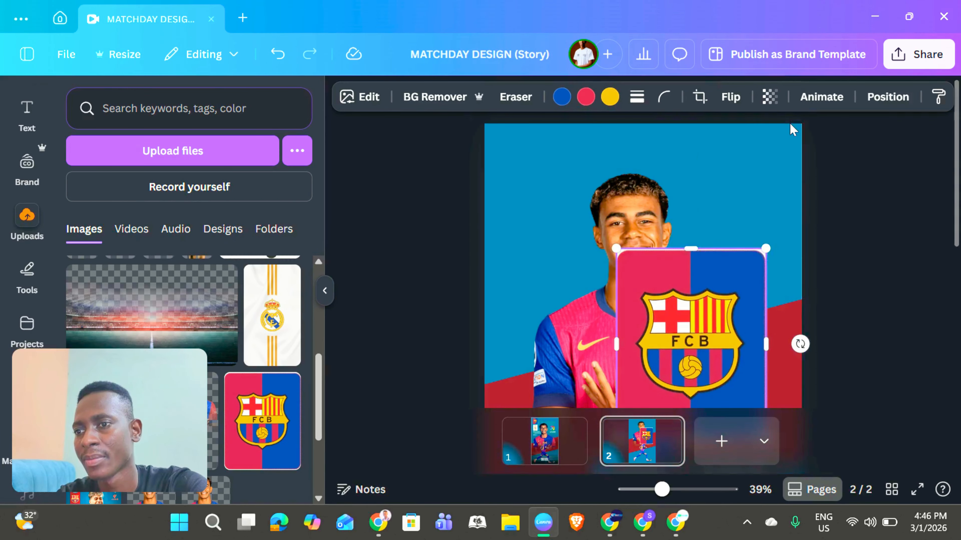
{"action": "scroll", "coordinate": [793, 130], "scroll_direction": "down", "scroll_amount": 2}
{"action": "left_click_drag", "start_coordinate": [628, 191], "coordinate": [527, 124]}
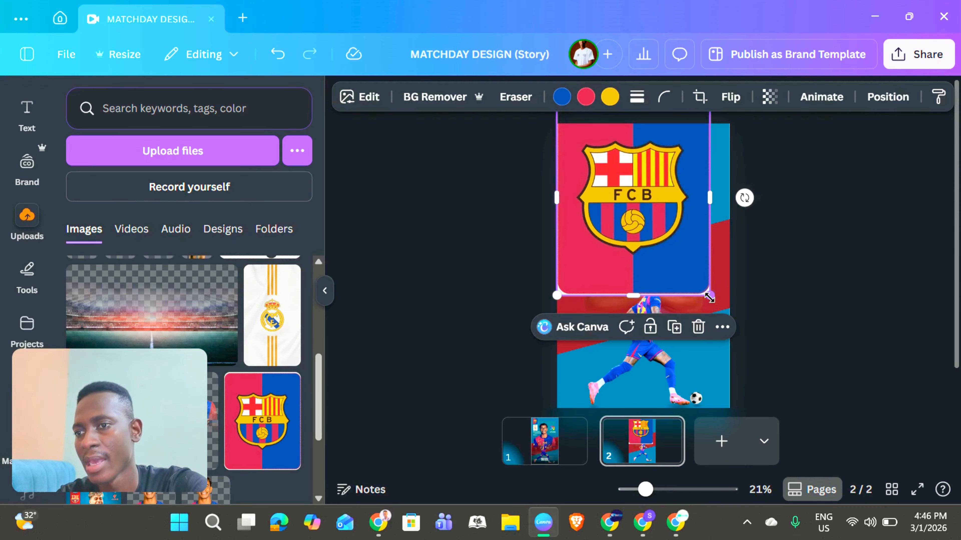
{"action": "left_click_drag", "start_coordinate": [710, 298], "coordinate": [762, 339]}
{"action": "mouse_move", "coordinate": [661, 275]}
{"action": "left_mouse_down"}
{"action": "mouse_move", "coordinate": [650, 274]}
{"action": "mouse_move", "coordinate": [664, 284]}
{"action": "mouse_move", "coordinate": [656, 272]}
{"action": "left_mouse_up"}
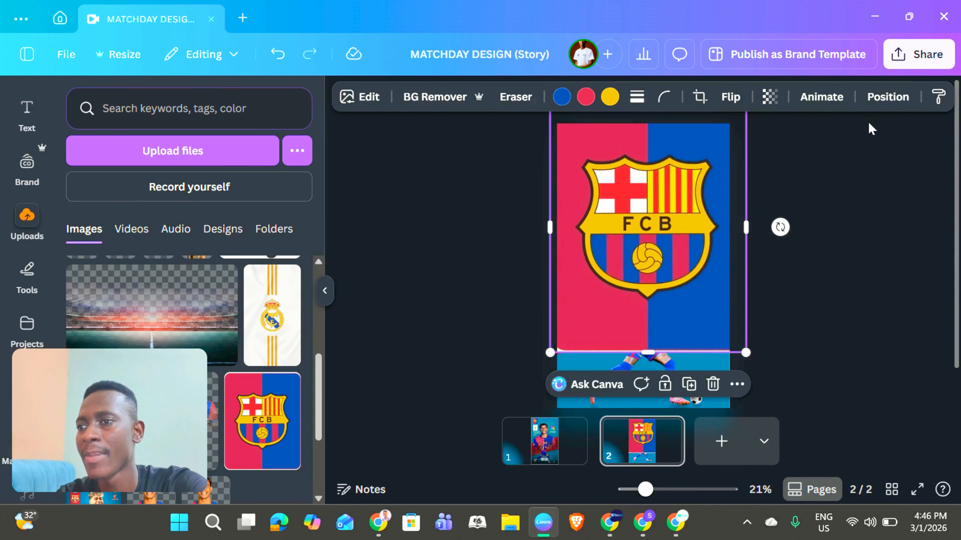
Move the crest image's layer down so it sits behind both players and the red diagonal band
{"action": "left_click", "coordinate": [881, 111]}
{"action": "left_click", "coordinate": [225, 141]}
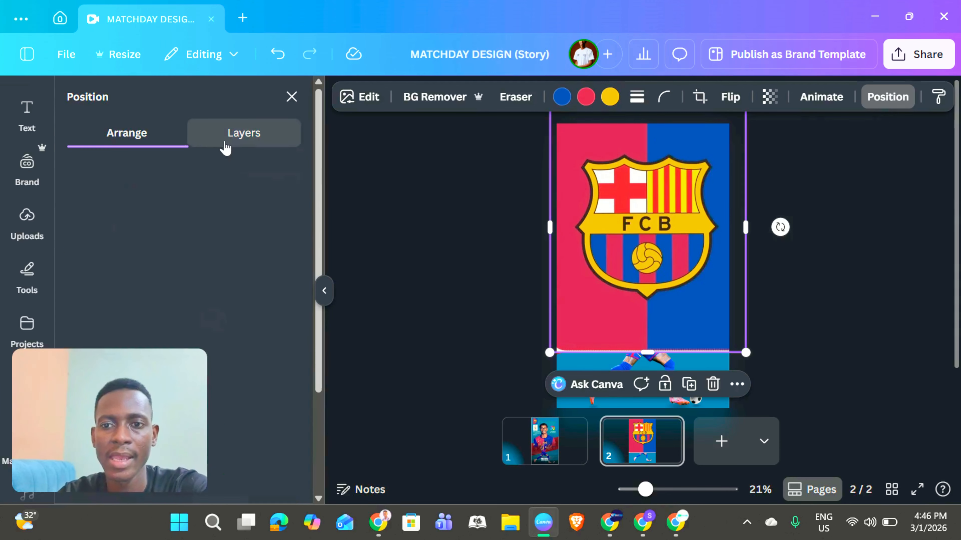
{"action": "left_click_drag", "start_coordinate": [231, 341], "coordinate": [242, 451]}
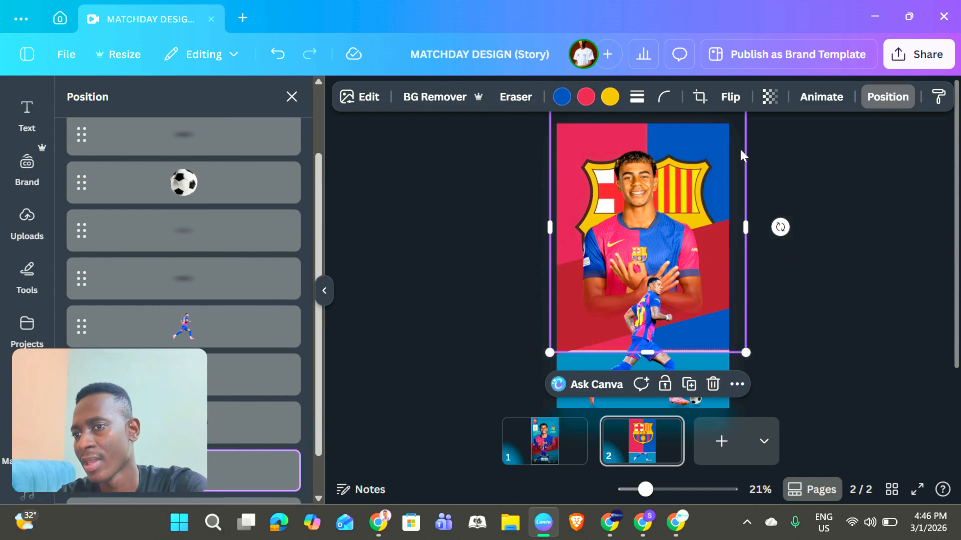
Enlarge the crest image slightly and raise it so the crest frames the large player's head and shoulders
{"action": "left_click_drag", "start_coordinate": [718, 139], "coordinate": [710, 124]}
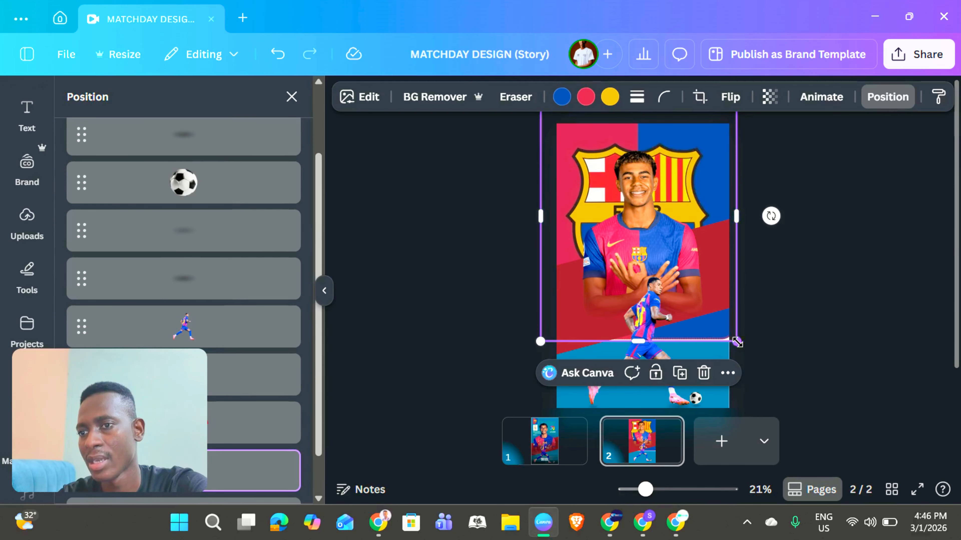
{"action": "left_click_drag", "start_coordinate": [737, 342], "coordinate": [744, 352]}
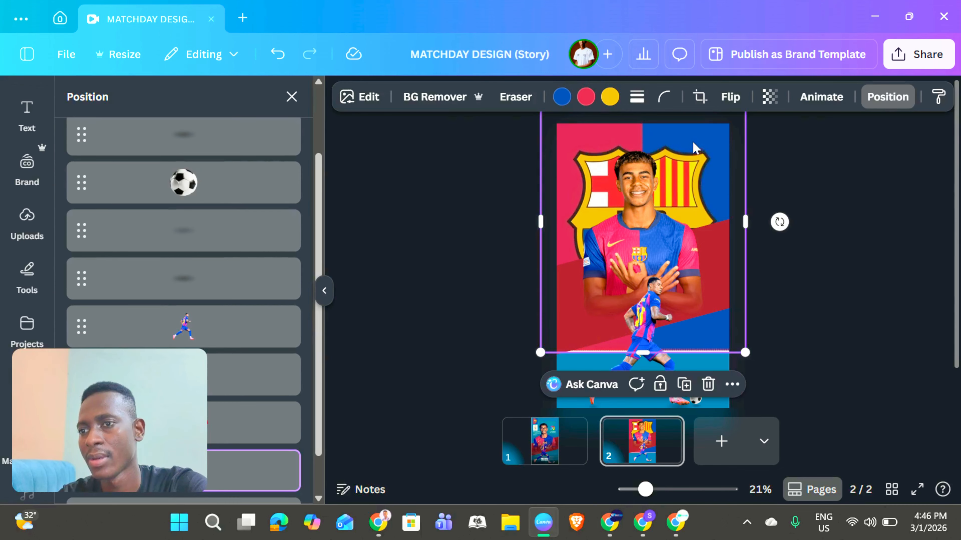
{"action": "left_click_drag", "start_coordinate": [695, 147], "coordinate": [694, 138]}
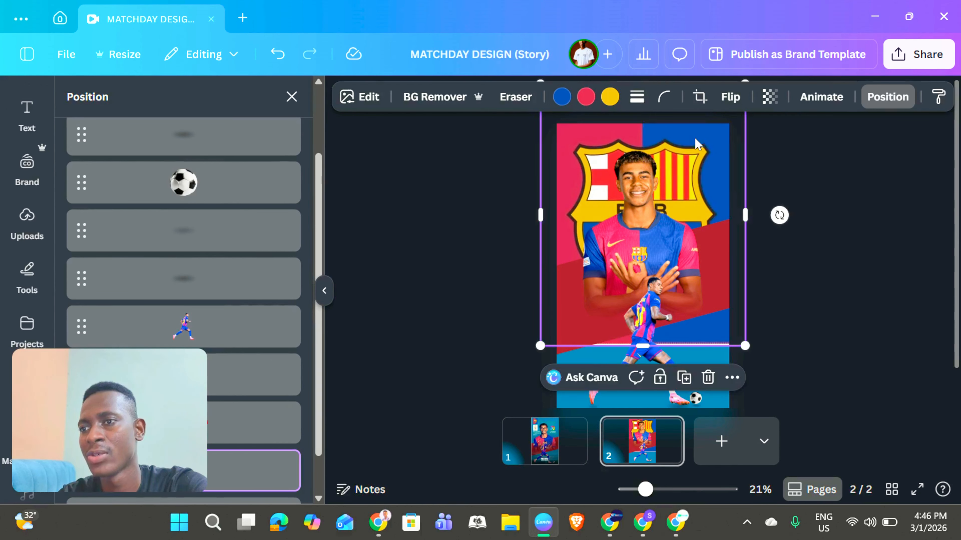
Set the crest image's transparency to 13
{"action": "left_click", "coordinate": [769, 96]}
{"action": "left_click", "coordinate": [717, 158]}
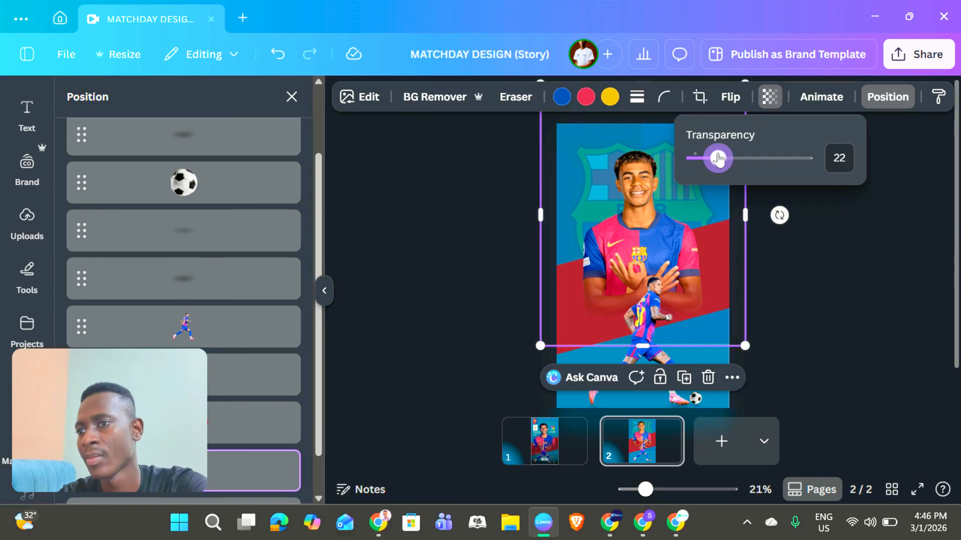
{"action": "left_click_drag", "start_coordinate": [718, 158], "coordinate": [707, 160]}
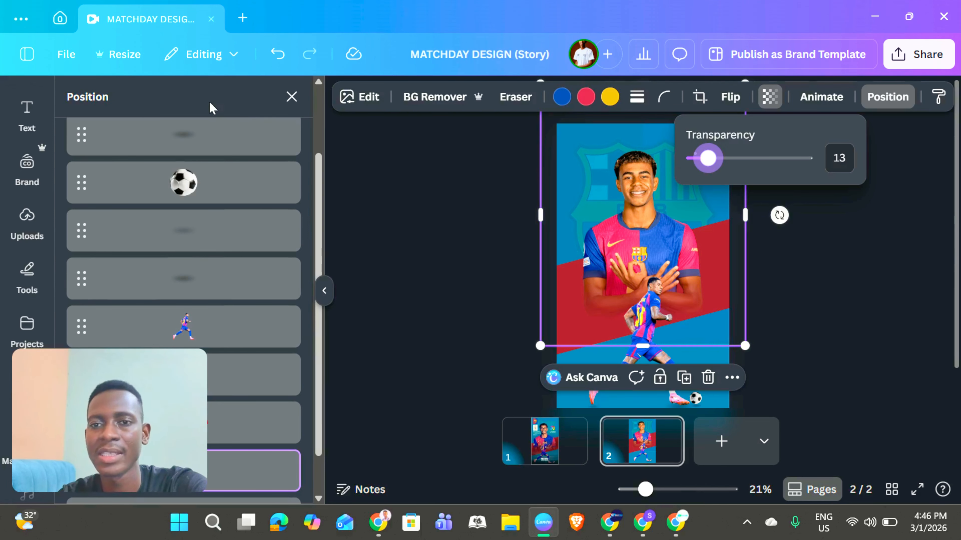
Apply a Blur effect to the whole crest image with an intensity of 10
{"action": "left_click", "coordinate": [365, 100]}
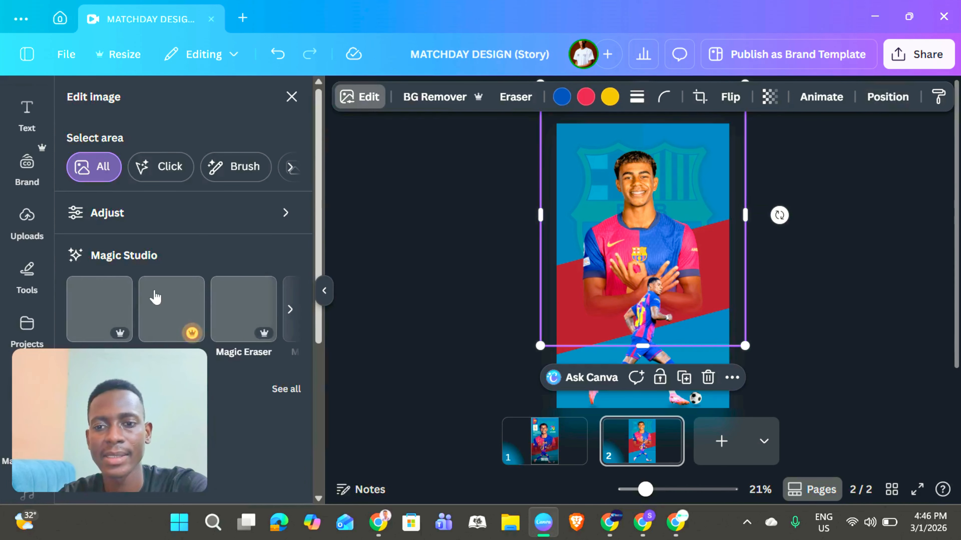
{"action": "scroll", "coordinate": [155, 302], "scroll_direction": "down", "scroll_amount": 5}
{"action": "scroll", "coordinate": [155, 303], "scroll_direction": "down", "scroll_amount": 1}
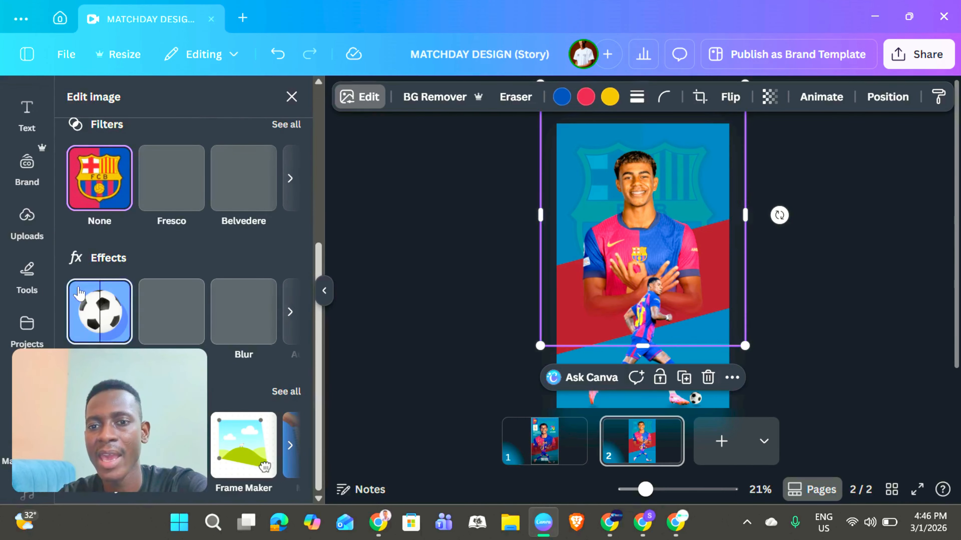
{"action": "left_click", "coordinate": [246, 308]}
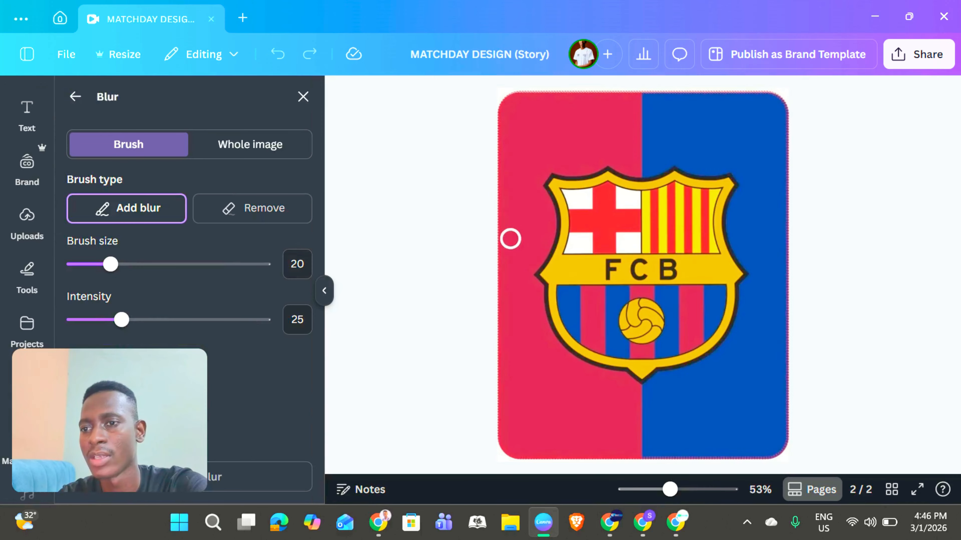
{"action": "left_click", "coordinate": [205, 145]}
{"action": "left_click_drag", "start_coordinate": [118, 218], "coordinate": [93, 223]}
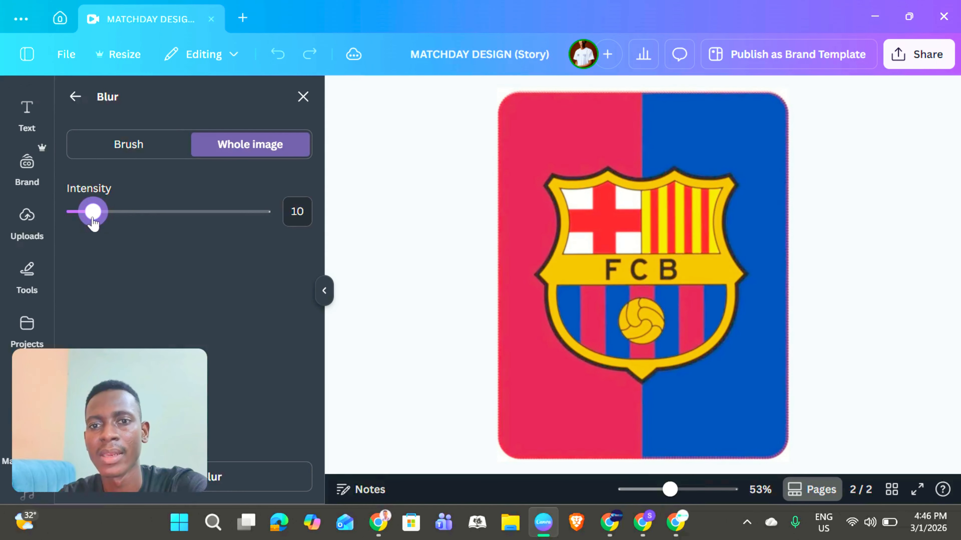
{"action": "left_click", "coordinate": [75, 97]}
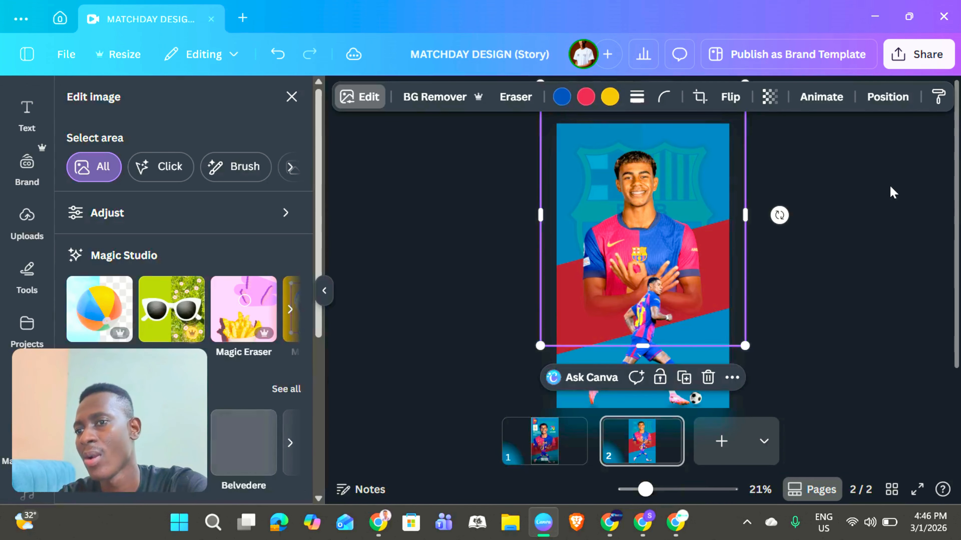
Set the crest image's transparency to 5 and deselect it
{"action": "left_click", "coordinate": [770, 96]}
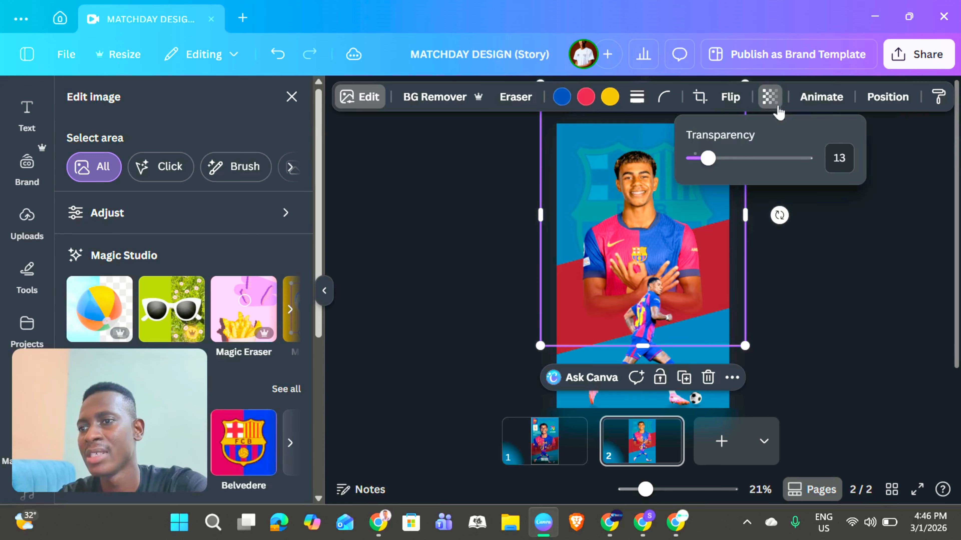
{"action": "left_click_drag", "start_coordinate": [706, 159], "coordinate": [700, 171]}
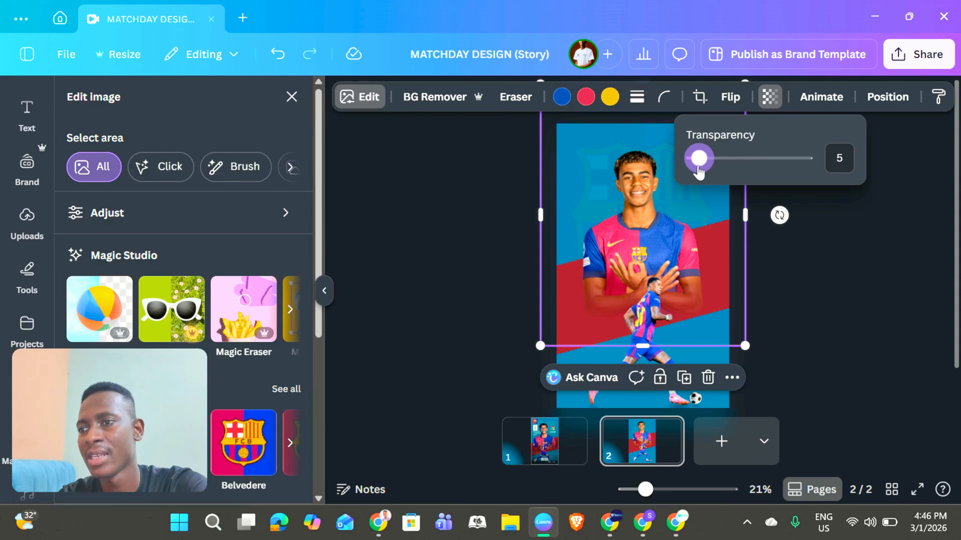
{"action": "left_click", "coordinate": [846, 260]}
{"action": "left_click", "coordinate": [845, 259]}
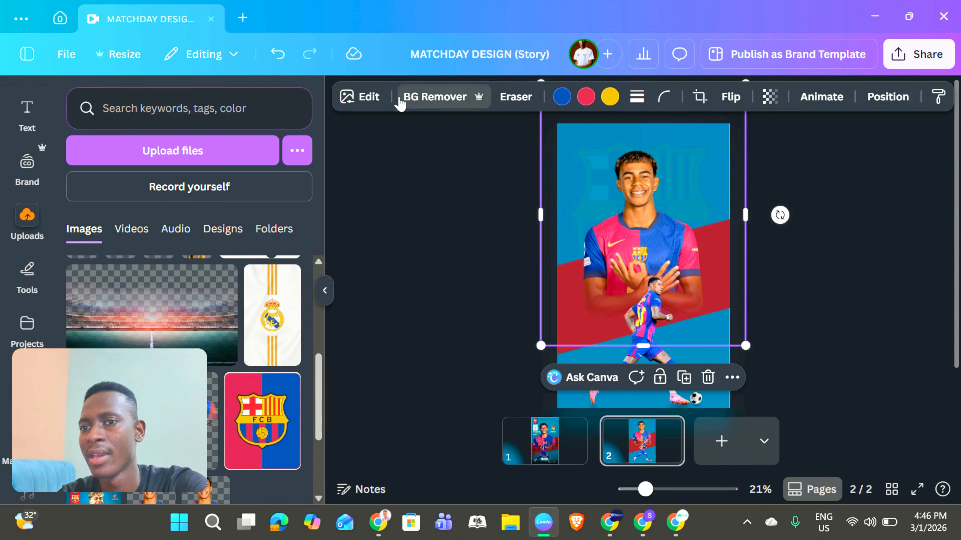
{"action": "left_click", "coordinate": [815, 199]}
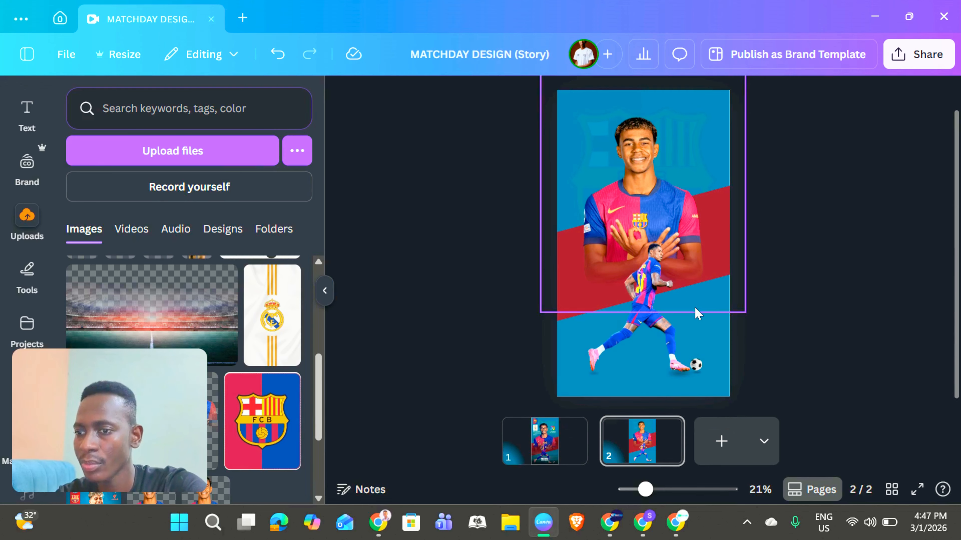
Crop the crest image's lower edge up to about the large player's hands, then deselect it
{"action": "left_click", "coordinate": [695, 314]}
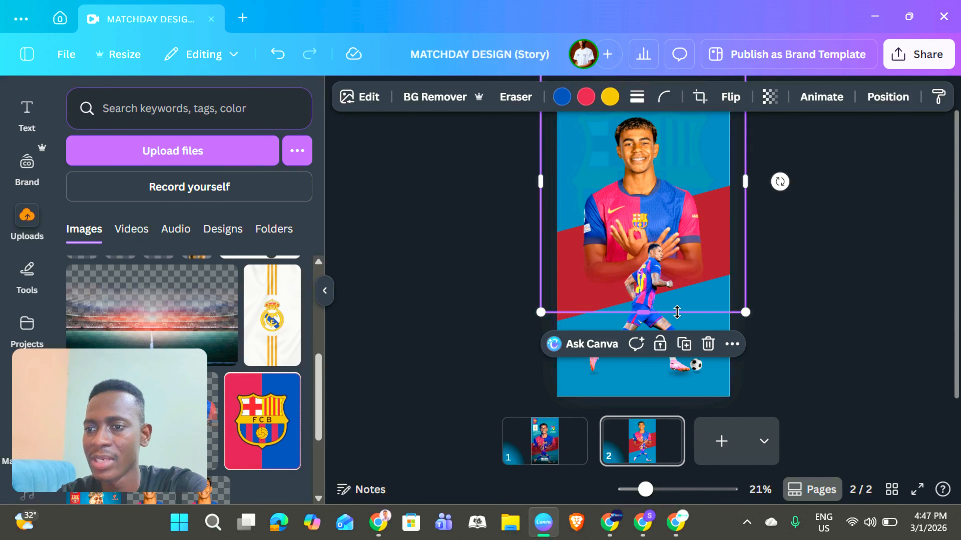
{"action": "left_click_drag", "start_coordinate": [677, 309], "coordinate": [686, 250]}
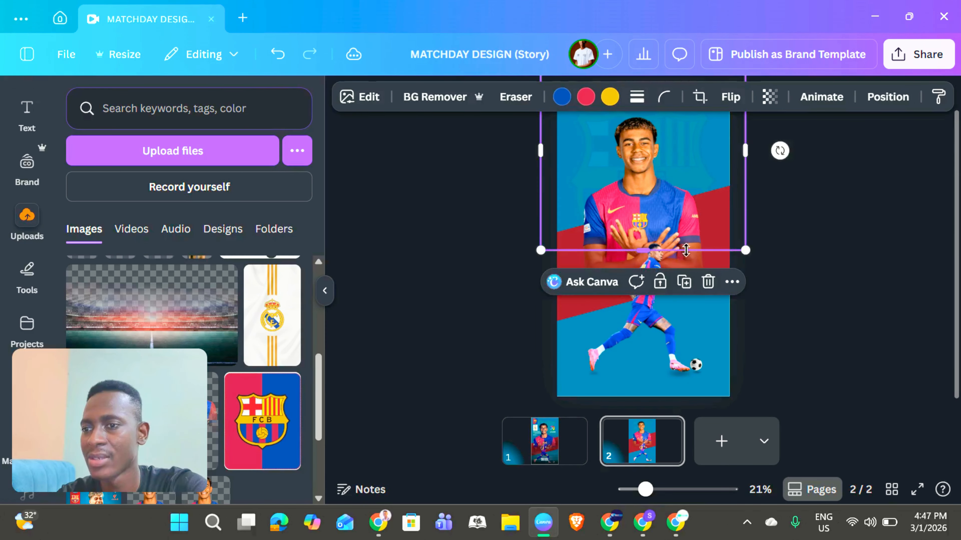
{"action": "left_click", "coordinate": [801, 291]}
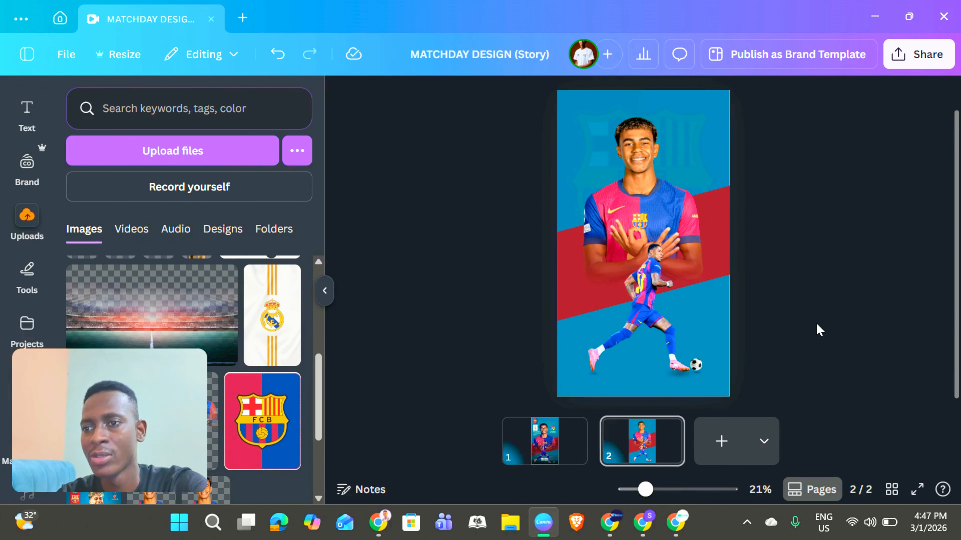
Compare the finished matchday design on page 1 with the work so far on page 2
{"action": "left_click", "coordinate": [543, 457]}
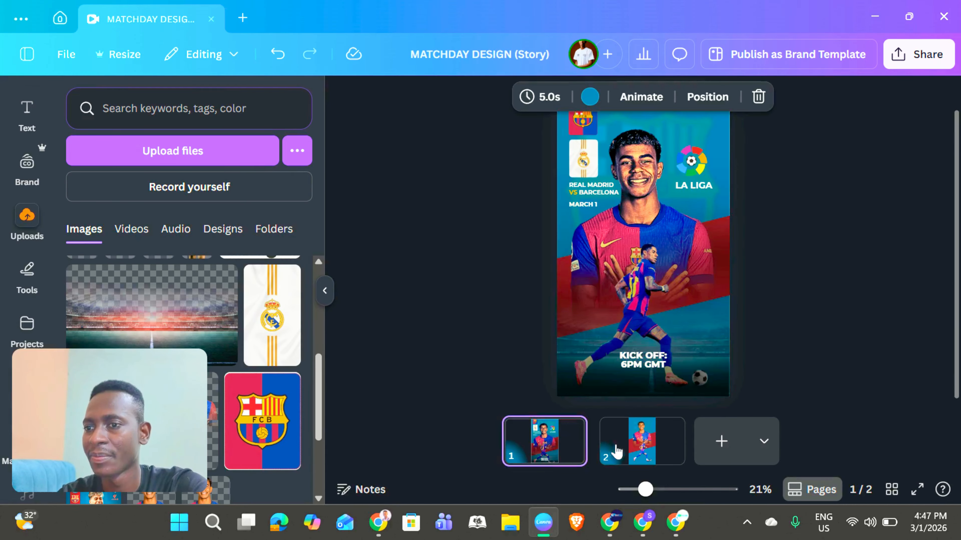
{"action": "left_click", "coordinate": [647, 454]}
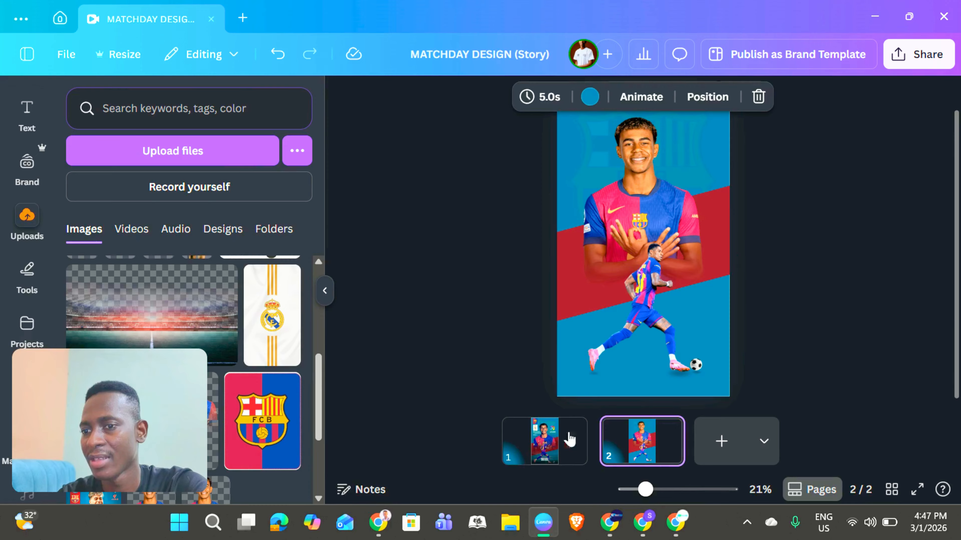
{"action": "left_click", "coordinate": [527, 437]}
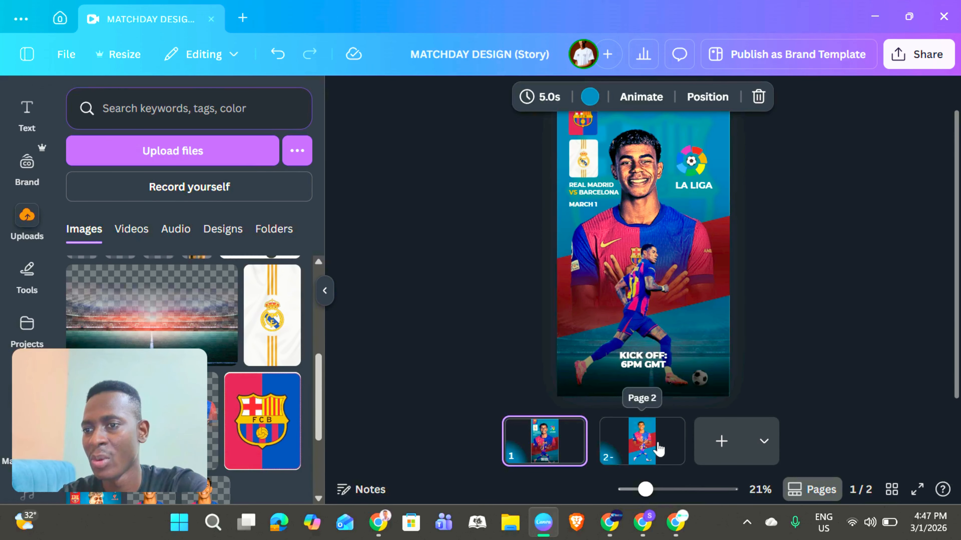
{"action": "left_click", "coordinate": [657, 449]}
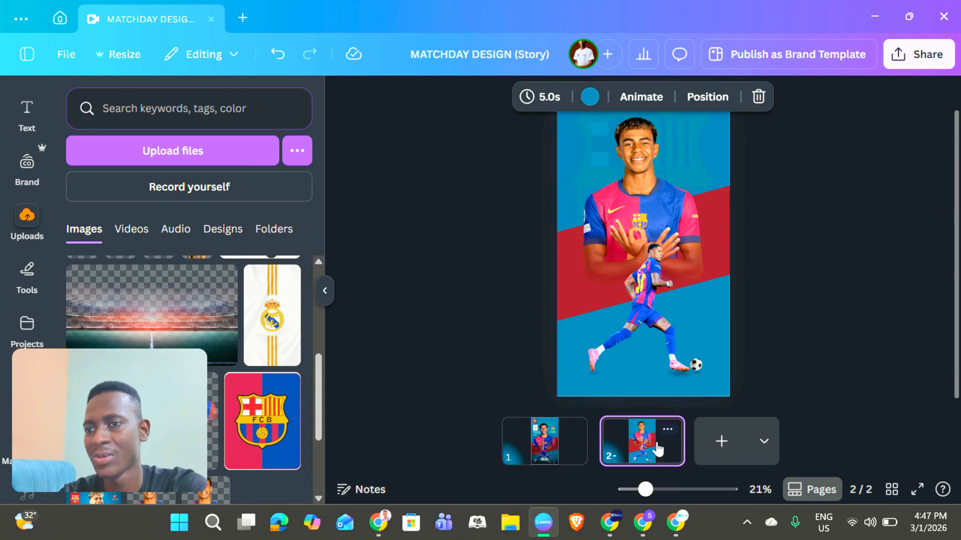
{"action": "left_click", "coordinate": [798, 312]}
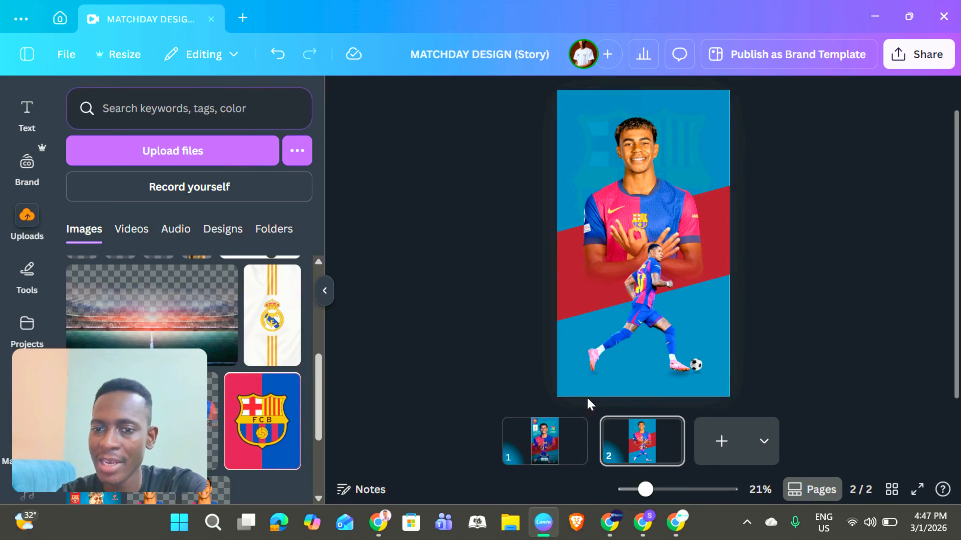
Add the uploaded stadium pitch image to page 2 and position it across the bottom of the page
{"action": "scroll", "coordinate": [161, 312], "scroll_direction": "down", "scroll_amount": 2}
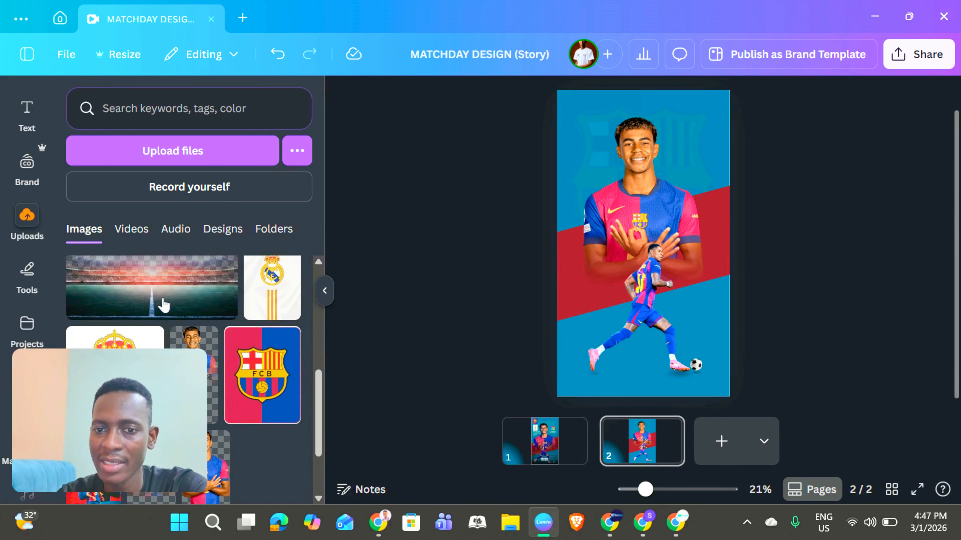
{"action": "left_click", "coordinate": [158, 299]}
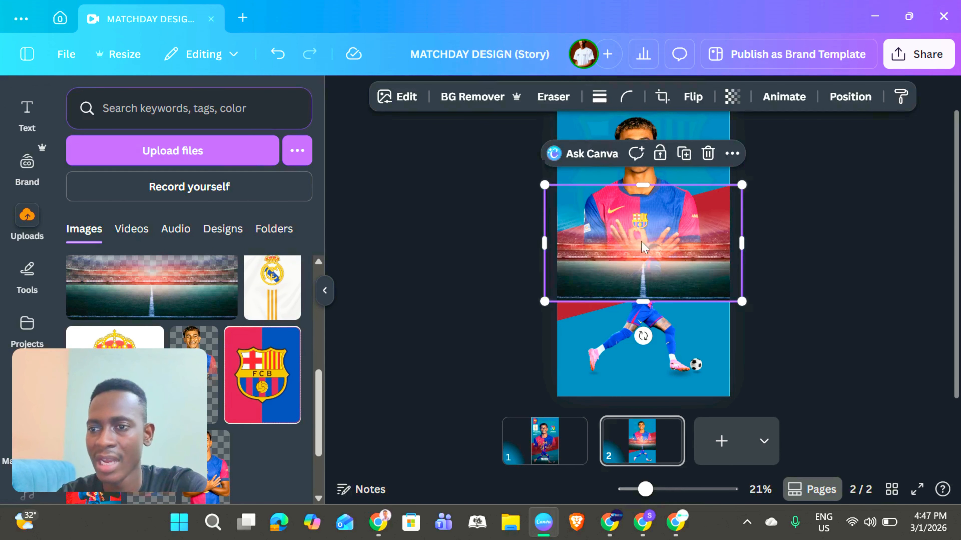
{"action": "left_click_drag", "start_coordinate": [668, 241], "coordinate": [657, 322]}
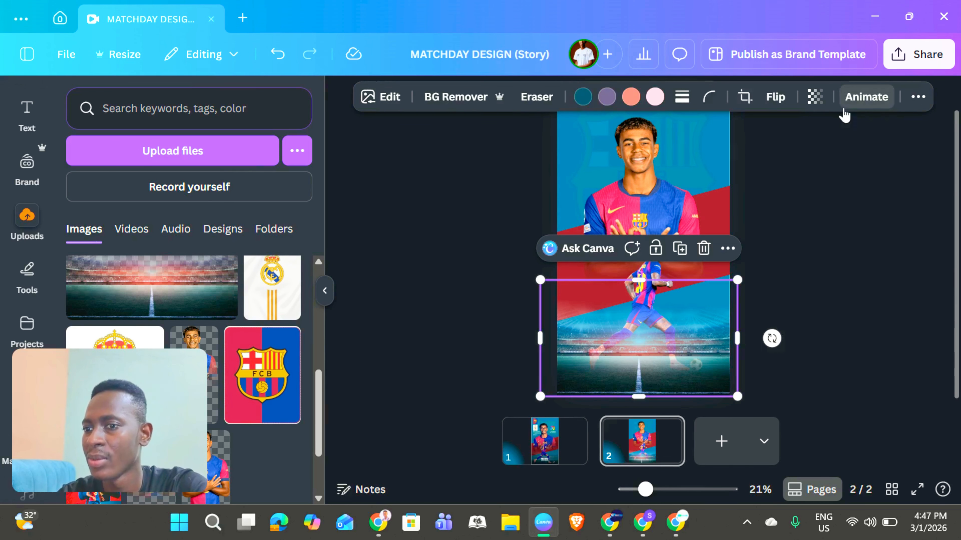
Move the stadium image's layer directly beneath the large player, behind the runner, ball and shadows
{"action": "left_click", "coordinate": [917, 97]}
{"action": "left_click", "coordinate": [868, 130]}
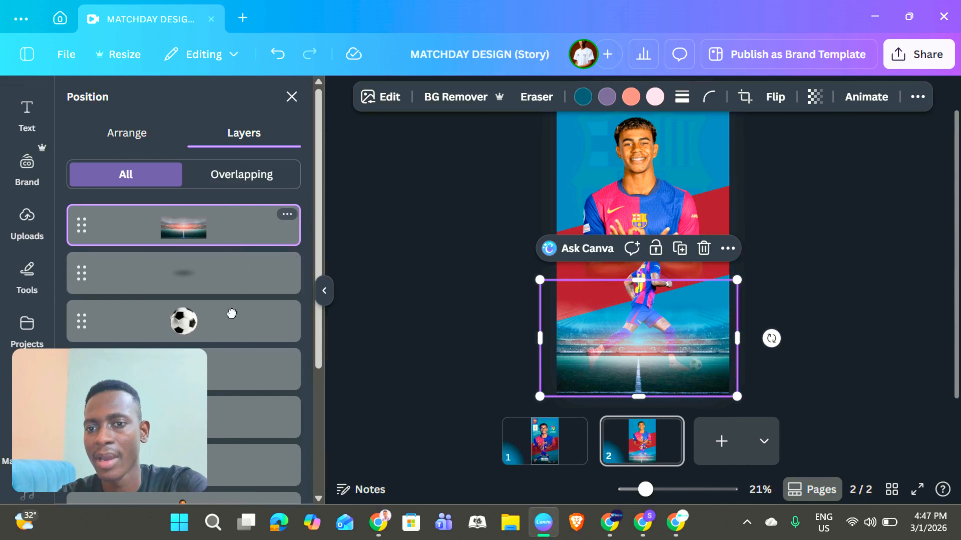
{"action": "left_click_drag", "start_coordinate": [231, 313], "coordinate": [232, 455]}
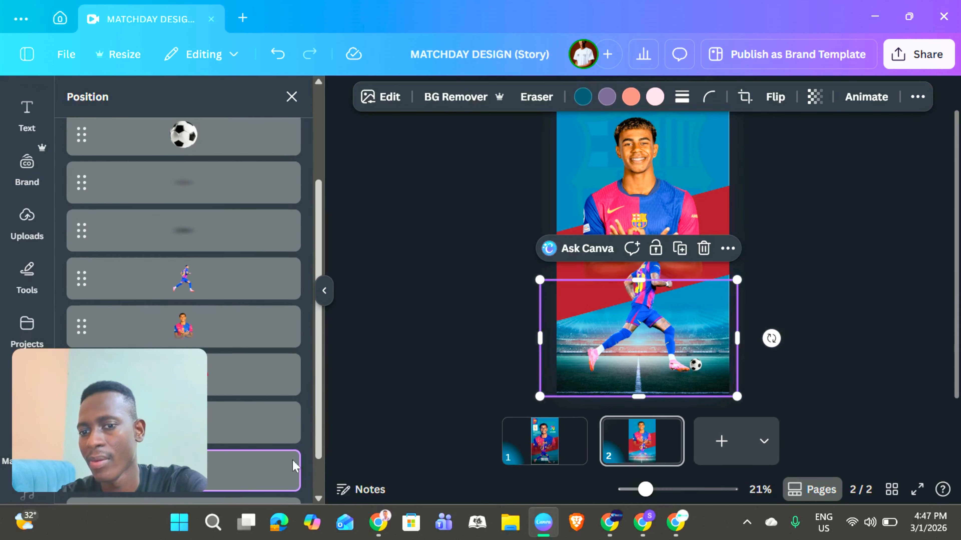
{"action": "left_click_drag", "start_coordinate": [257, 474], "coordinate": [226, 363]}
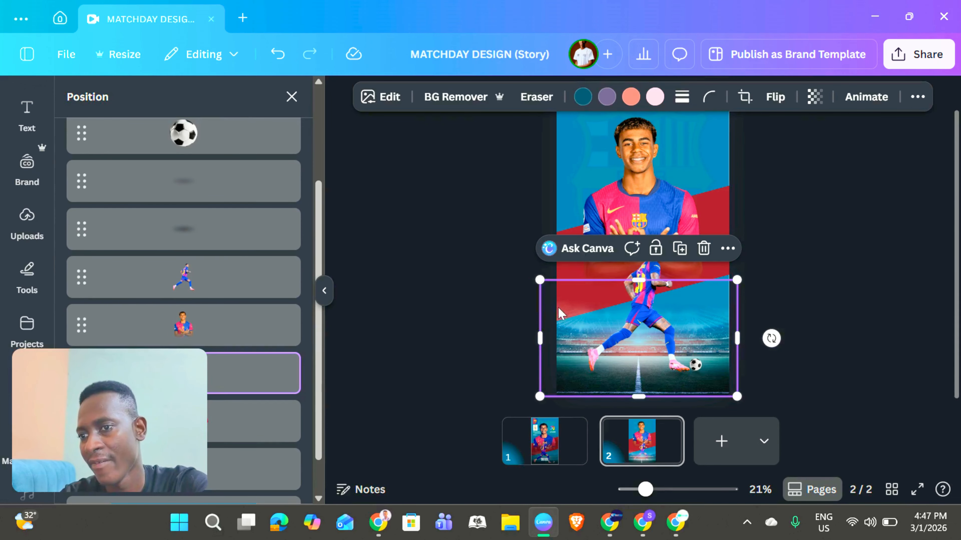
{"action": "left_click", "coordinate": [849, 292]}
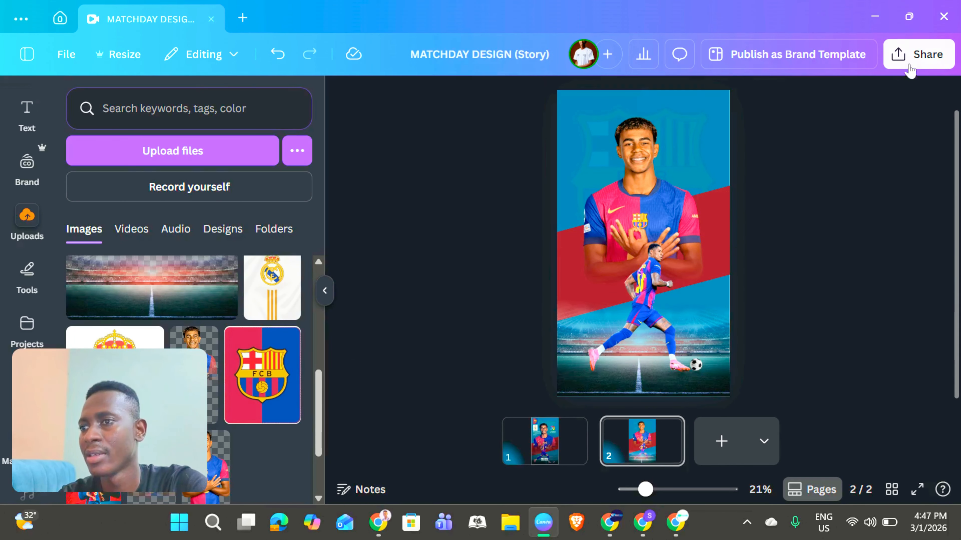
Add the uploaded Barcelona crest card to page 2 and place it near the page's upper-left corner, beside the large player's head
{"action": "left_click", "coordinate": [688, 334]}
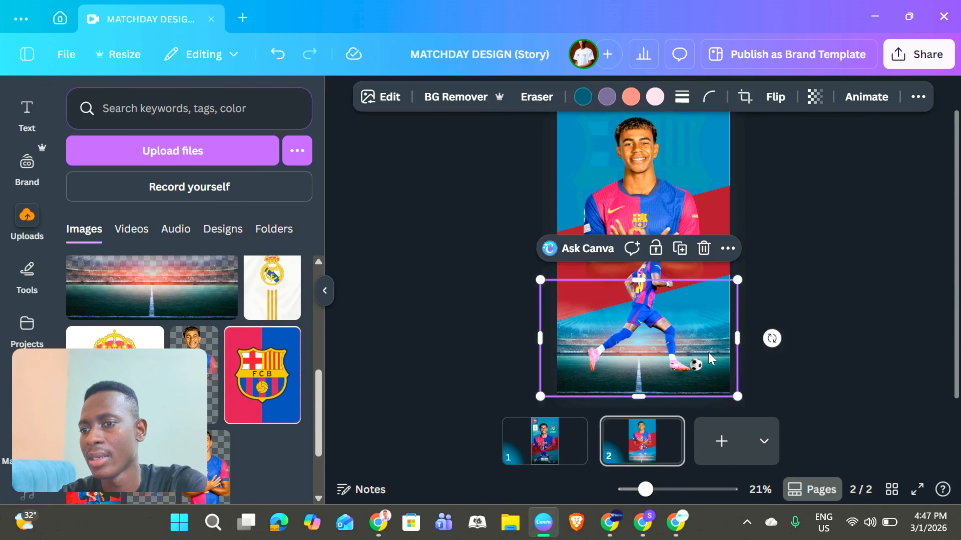
{"action": "left_click", "coordinate": [823, 320]}
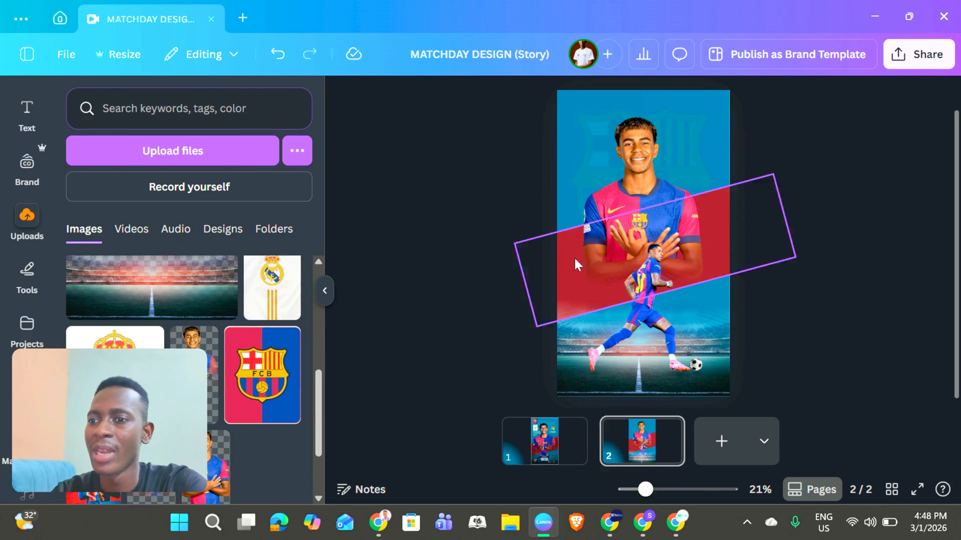
{"action": "left_click", "coordinate": [555, 433]}
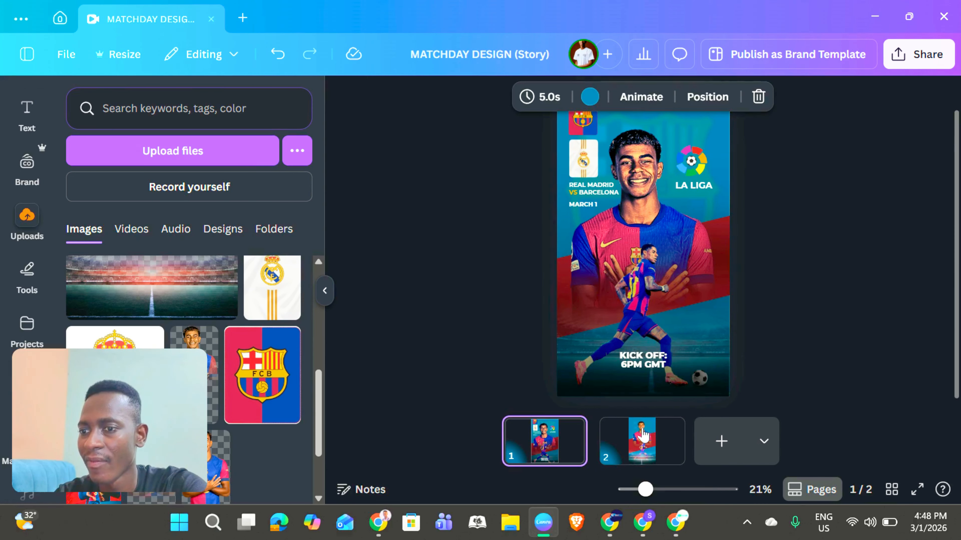
{"action": "left_click", "coordinate": [639, 440]}
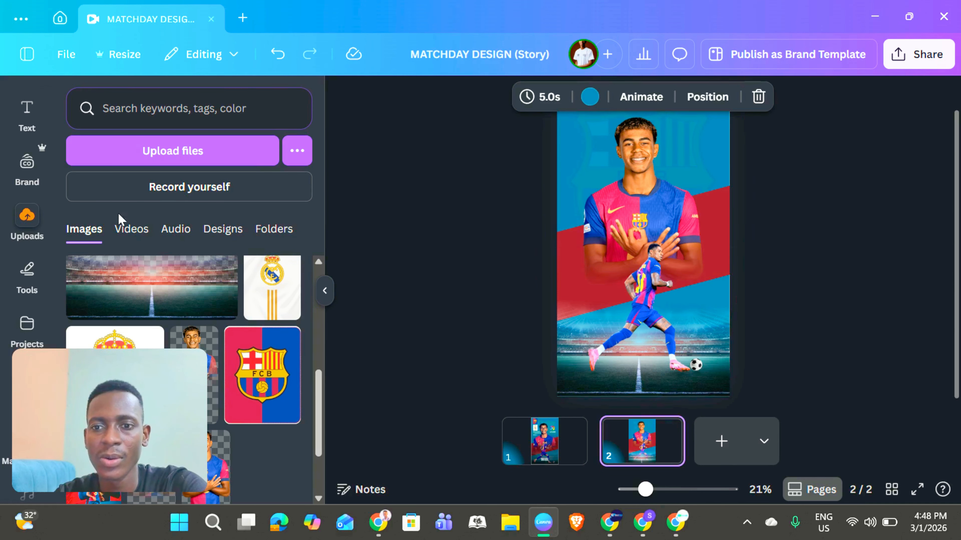
{"action": "left_click", "coordinate": [258, 390]}
{"action": "left_click_drag", "start_coordinate": [645, 237], "coordinate": [590, 137]}
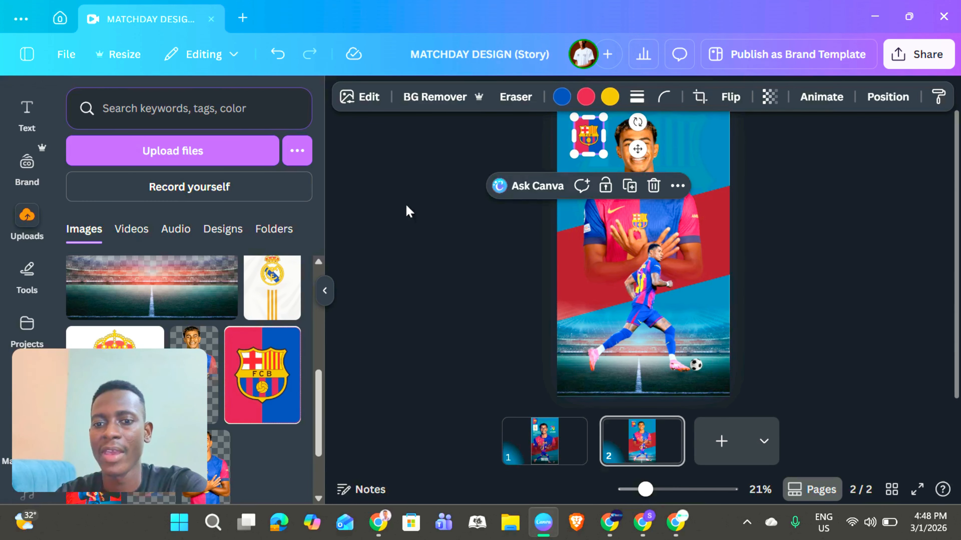
Add the uploaded Real Madrid crest image to page 2 and place it directly beneath the Barcelona crest card
{"action": "left_click", "coordinate": [276, 293]}
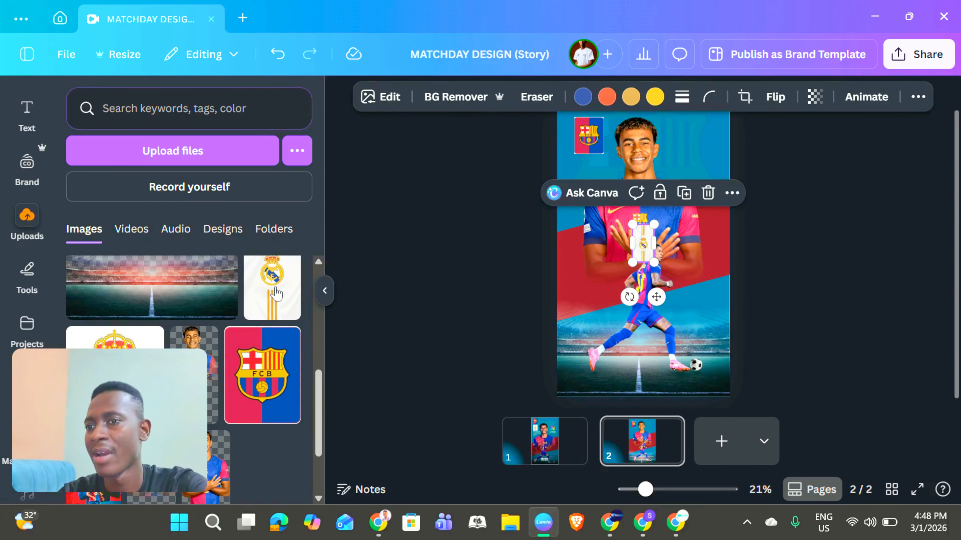
{"action": "left_click_drag", "start_coordinate": [645, 250], "coordinate": [604, 207]}
{"action": "scroll", "coordinate": [615, 205], "scroll_direction": "up", "scroll_amount": 3}
{"action": "scroll", "coordinate": [614, 205], "scroll_direction": "up", "scroll_amount": 5}
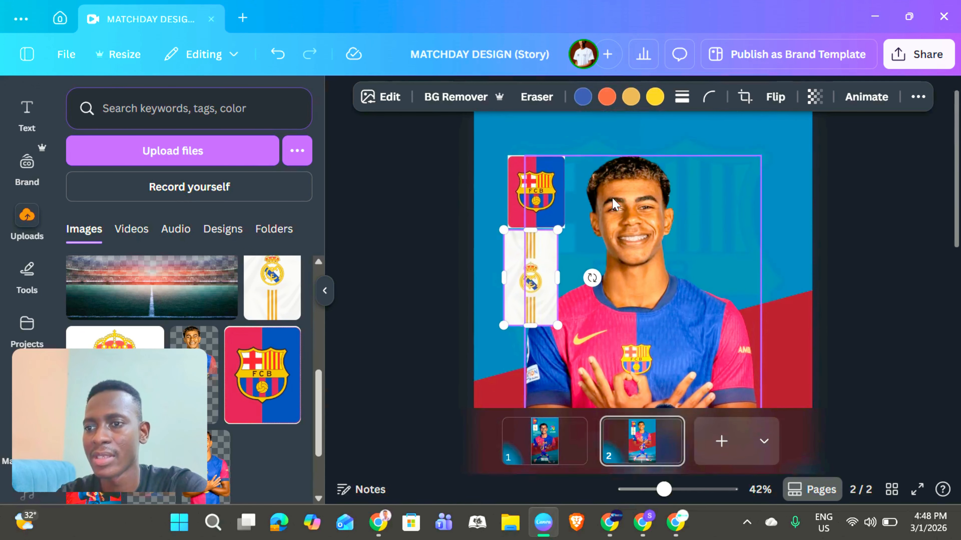
Crop the Real Madrid image's upper and lower edges closer to its crest, then line it up under the Barcelona card
{"action": "scroll", "coordinate": [615, 204], "scroll_direction": "down", "scroll_amount": 2}
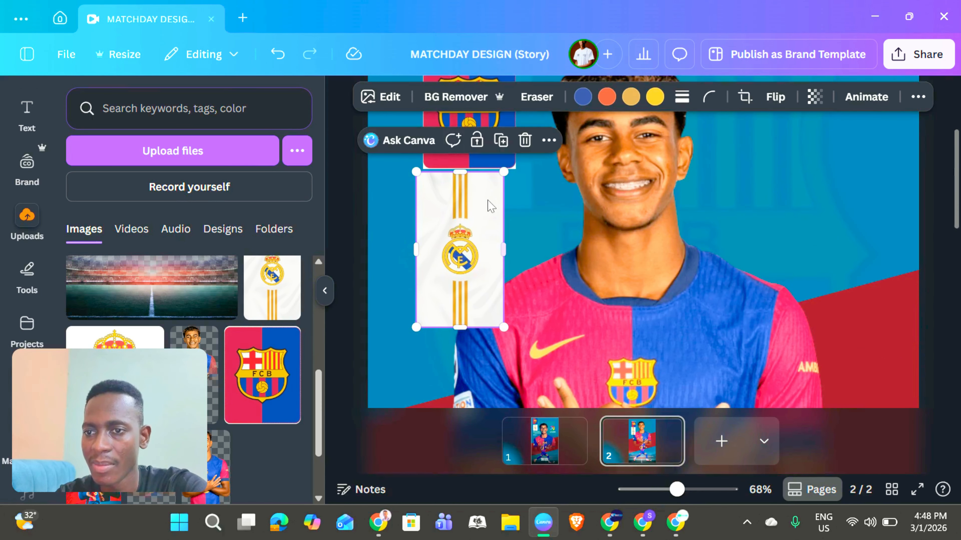
{"action": "left_click_drag", "start_coordinate": [464, 174], "coordinate": [464, 199]}
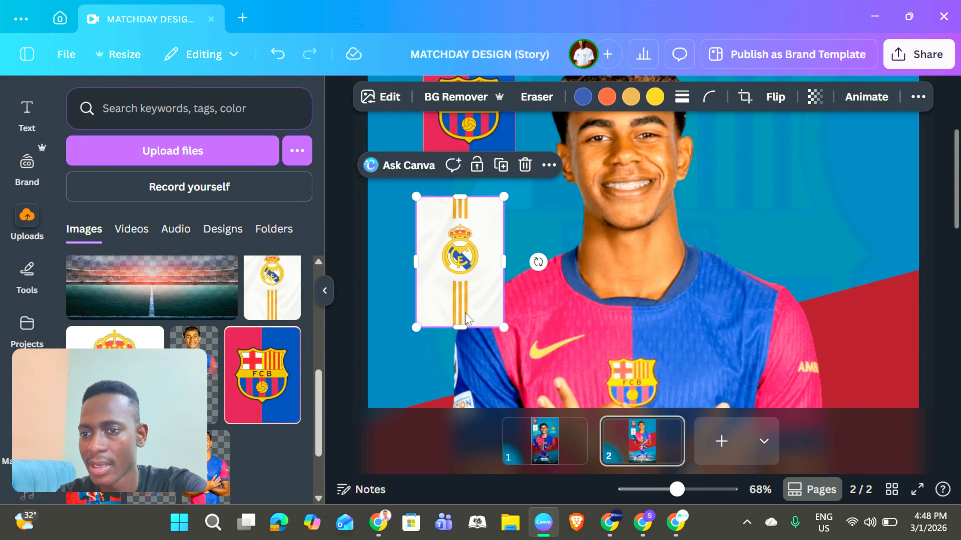
{"action": "mouse_move", "coordinate": [460, 322]}
{"action": "left_mouse_down"}
{"action": "mouse_move", "coordinate": [460, 296]}
{"action": "mouse_move", "coordinate": [461, 307]}
{"action": "left_mouse_up"}
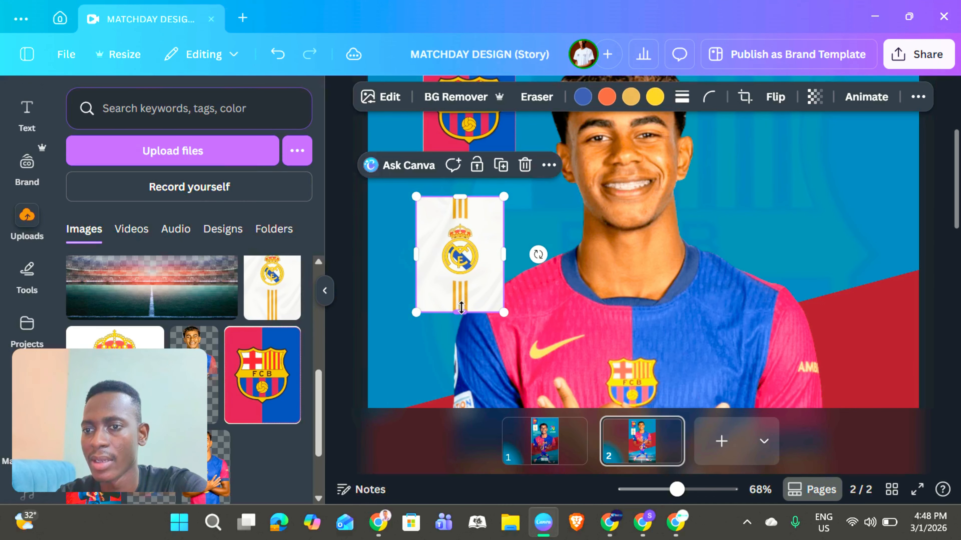
{"action": "left_click_drag", "start_coordinate": [470, 268], "coordinate": [476, 230]}
{"action": "scroll", "coordinate": [470, 197], "scroll_direction": "up", "scroll_amount": 3}
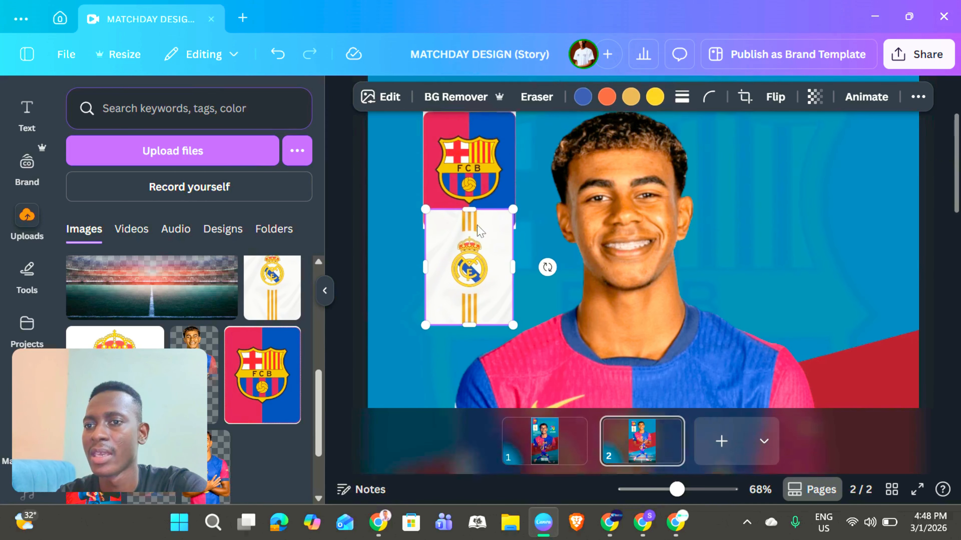
Raise the Barcelona card, shrink both crest cards to matching widths, and align their edges with a small gap between them
{"action": "left_click", "coordinate": [470, 197]}
{"action": "left_click_drag", "start_coordinate": [471, 196], "coordinate": [471, 163]}
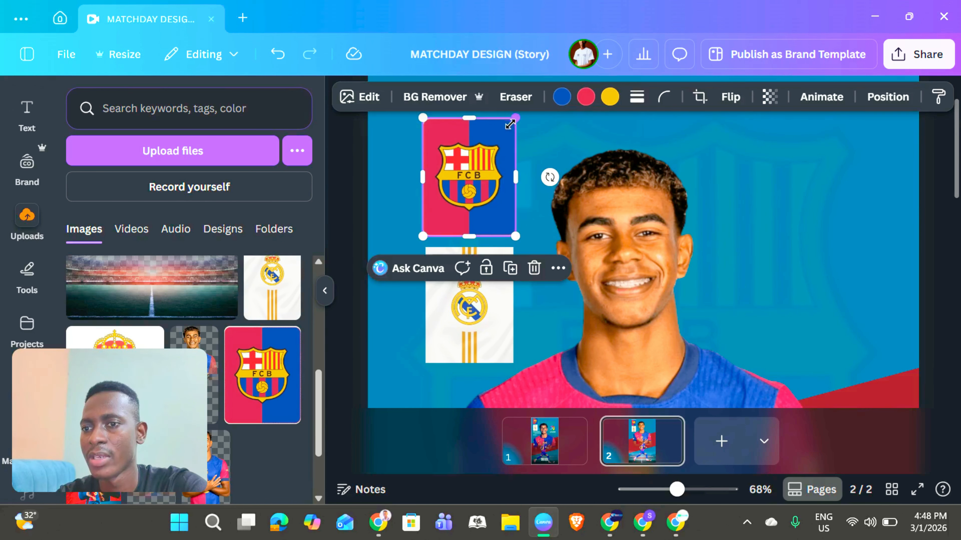
{"action": "left_click_drag", "start_coordinate": [510, 124], "coordinate": [501, 136]}
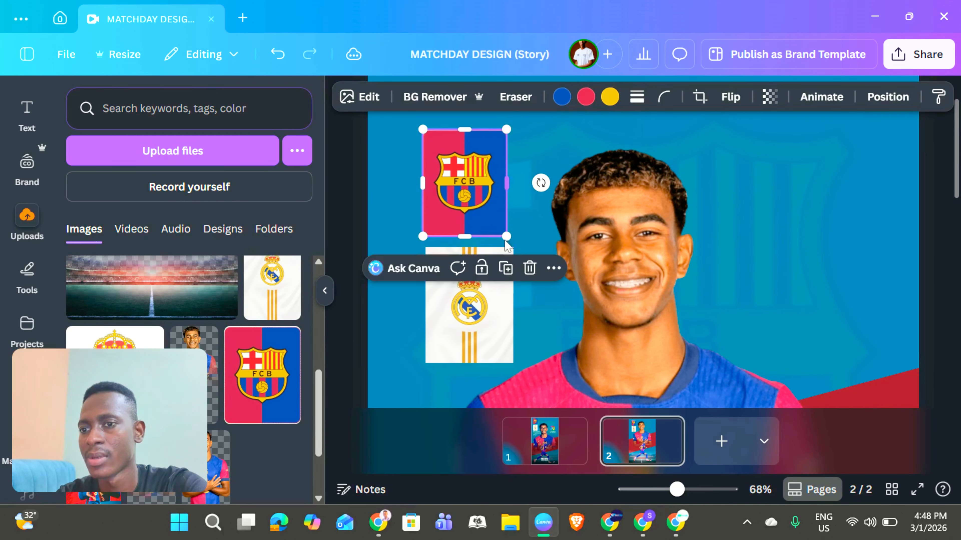
{"action": "left_click", "coordinate": [498, 316]}
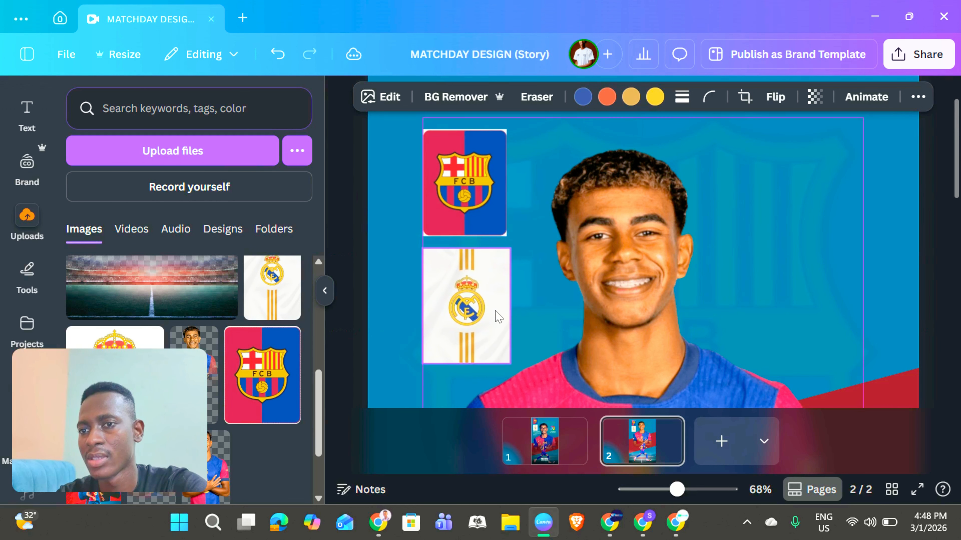
{"action": "left_click_drag", "start_coordinate": [513, 251], "coordinate": [504, 256]}
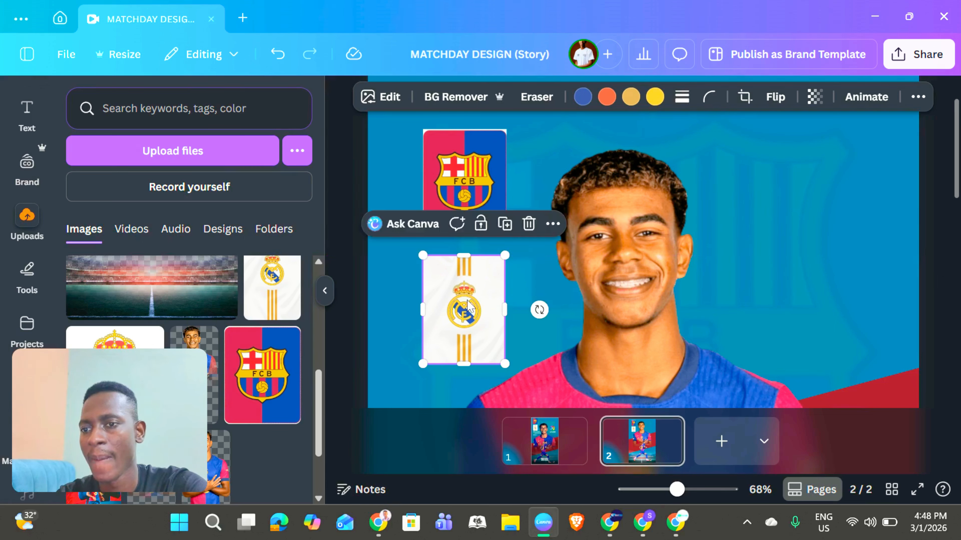
{"action": "mouse_move", "coordinate": [469, 302]}
{"action": "left_mouse_down"}
{"action": "mouse_move", "coordinate": [467, 281]}
{"action": "mouse_move", "coordinate": [469, 294]}
{"action": "left_mouse_up"}
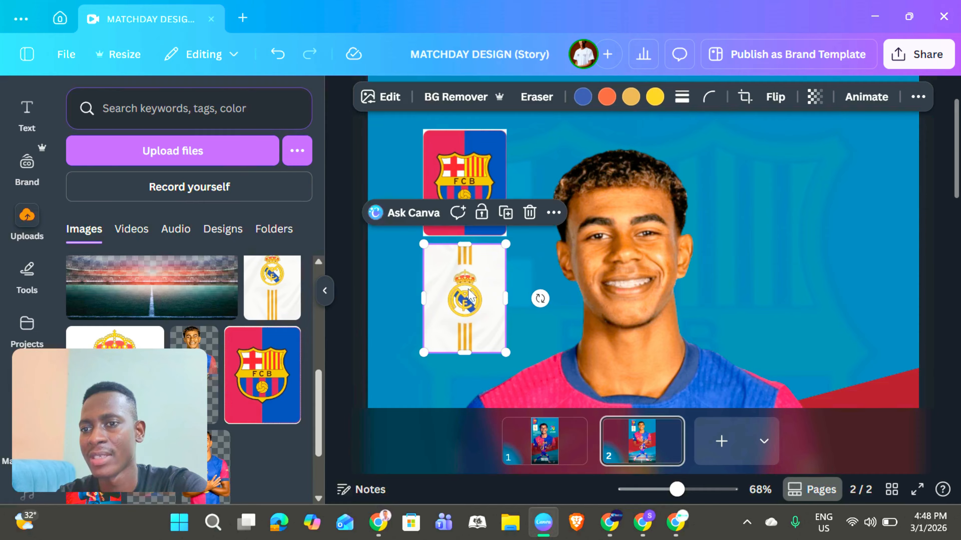
Set the Real Madrid card's corner rounding to 21 and round the Barcelona card's corners slightly as well
{"action": "left_click", "coordinate": [709, 97]}
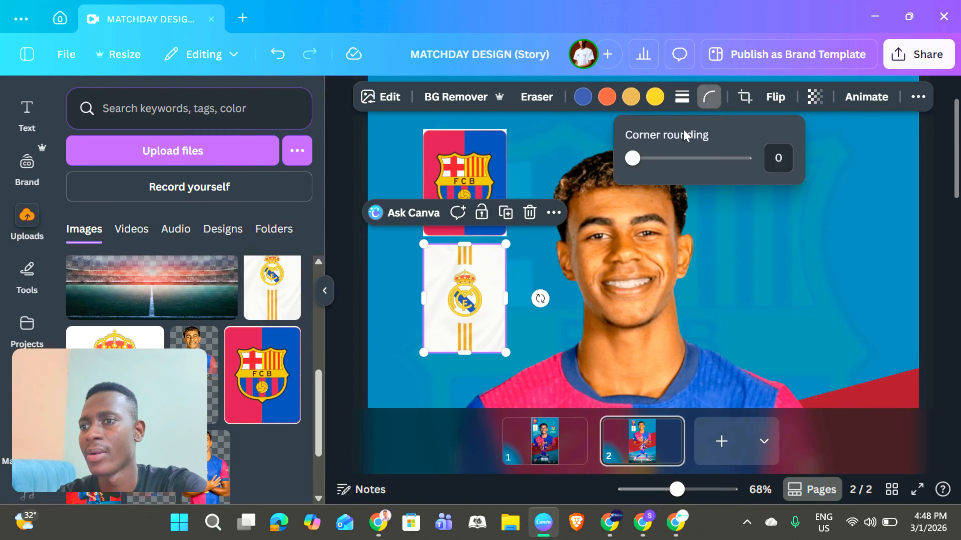
{"action": "left_click_drag", "start_coordinate": [635, 167], "coordinate": [656, 169]}
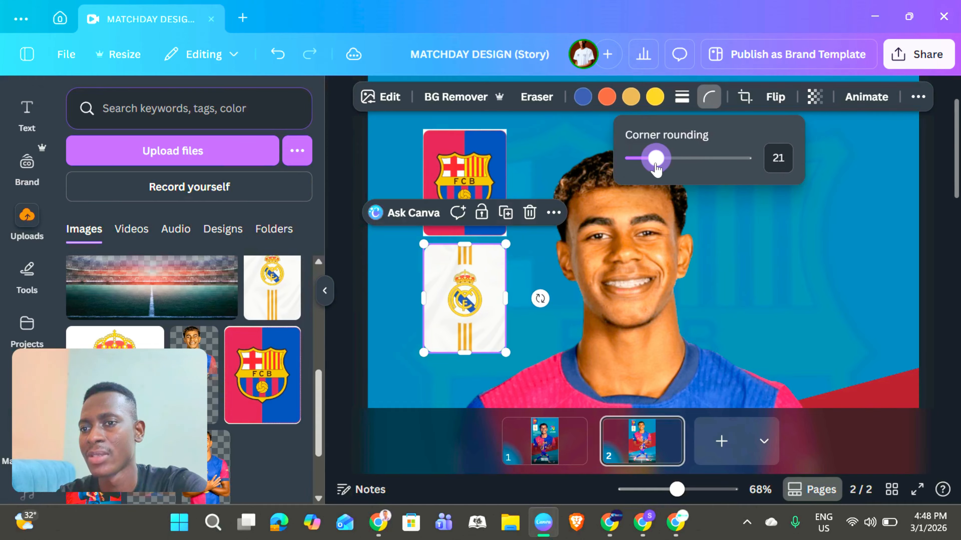
{"action": "left_click", "coordinate": [477, 176]}
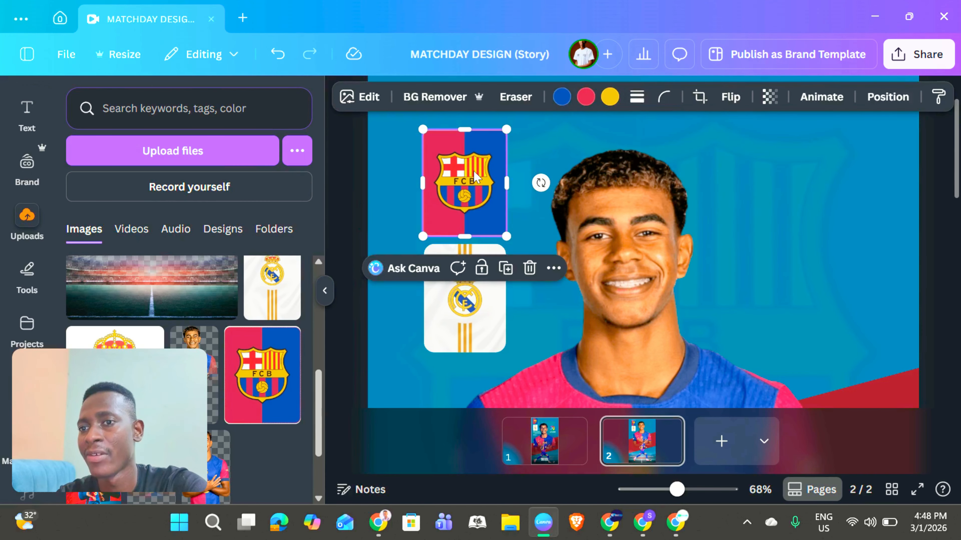
{"action": "left_click", "coordinate": [666, 97]}
{"action": "mouse_move", "coordinate": [587, 158]}
{"action": "left_mouse_down"}
{"action": "mouse_move", "coordinate": [610, 159]}
{"action": "mouse_move", "coordinate": [601, 161]}
{"action": "left_mouse_up"}
{"action": "left_click", "coordinate": [768, 249]}
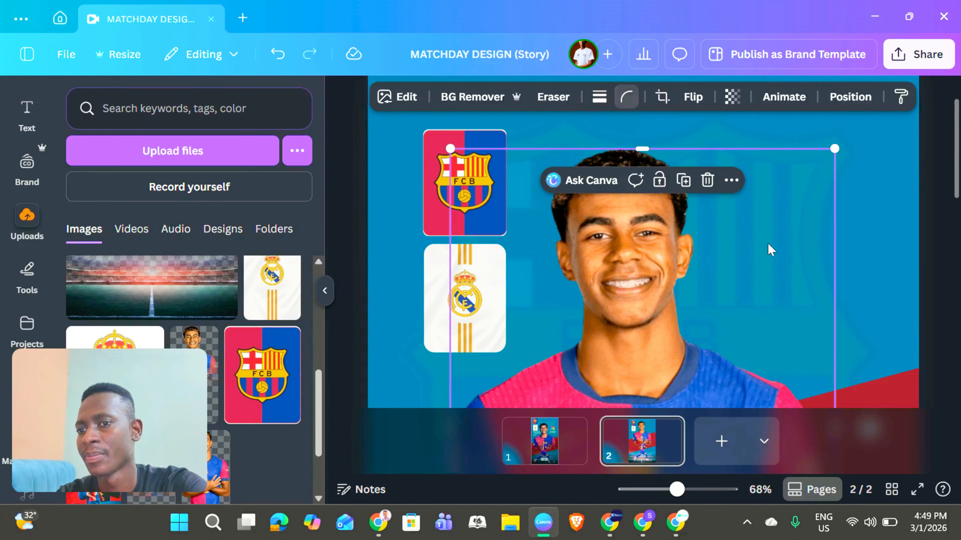
Check the crest placement against page 1, then shrink both page 2 crest cards together near the upper-left corner and deselect them
{"action": "left_click_drag", "start_coordinate": [667, 489], "coordinate": [649, 489]}
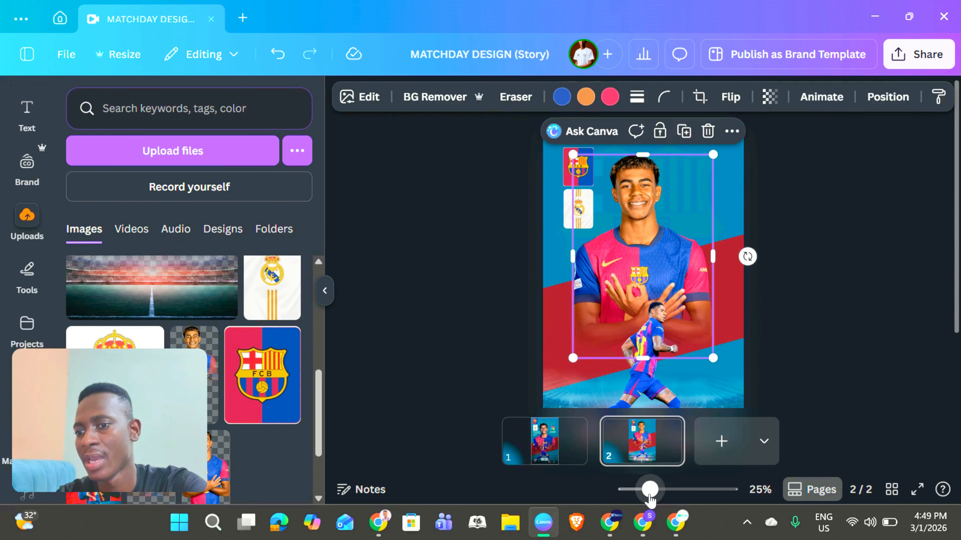
{"action": "left_click", "coordinate": [547, 451]}
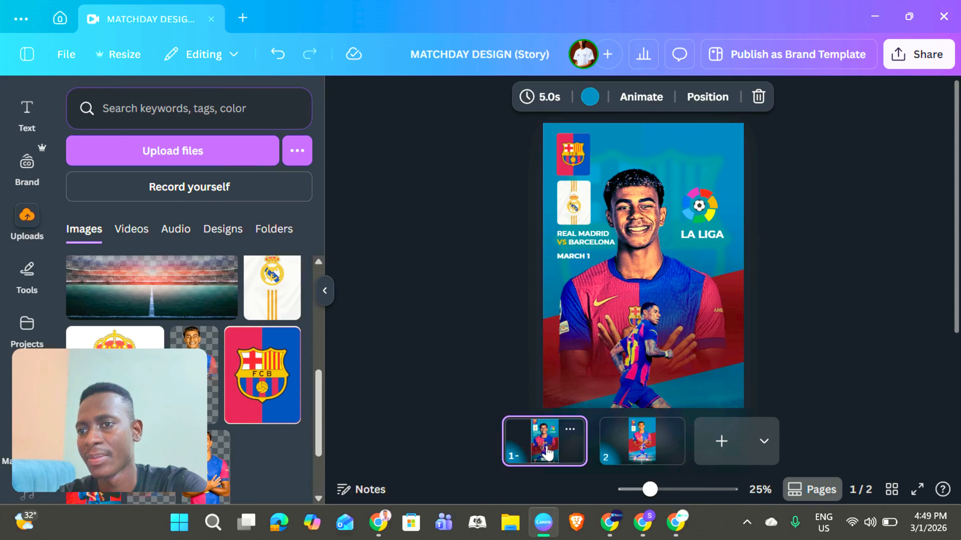
{"action": "left_click", "coordinate": [630, 446]}
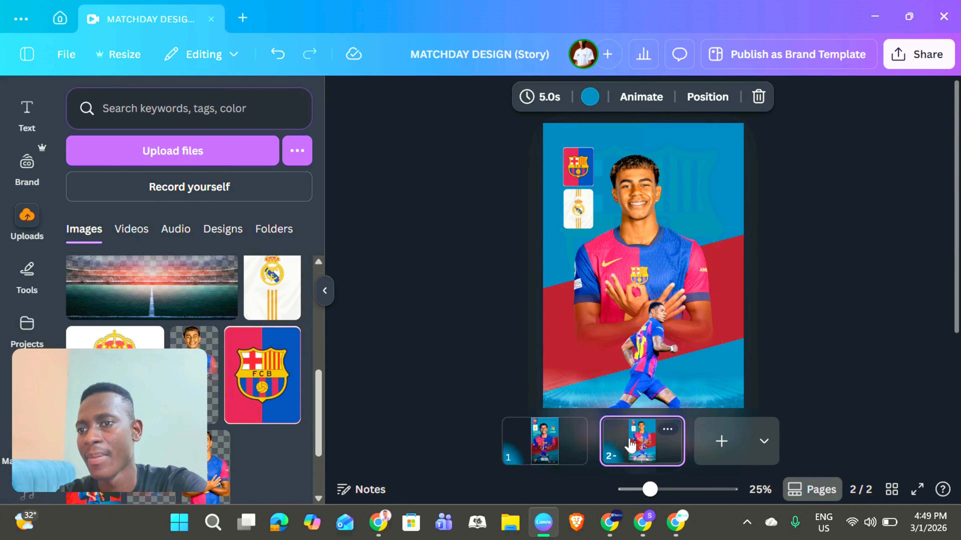
{"action": "left_click", "coordinate": [534, 439]}
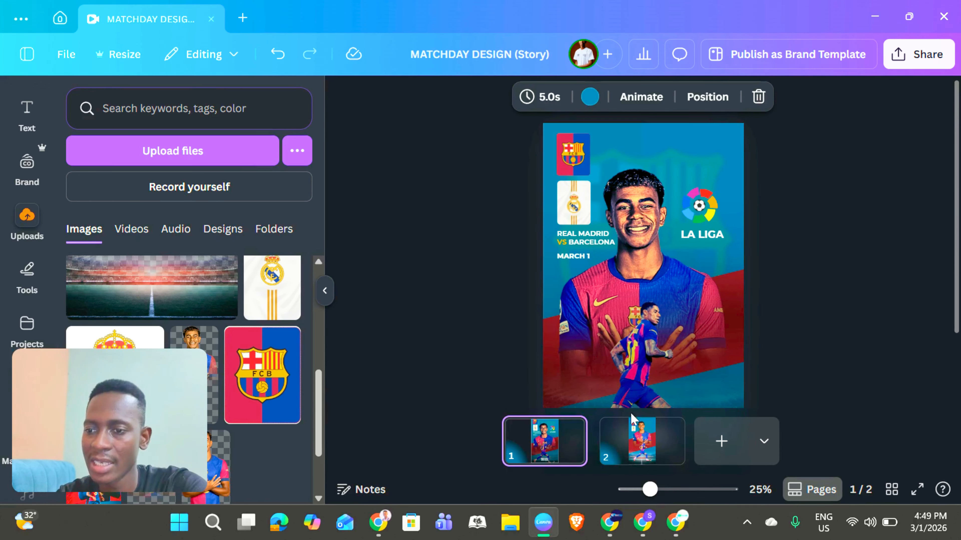
{"action": "left_click", "coordinate": [617, 453]}
{"action": "left_click", "coordinate": [577, 171]}
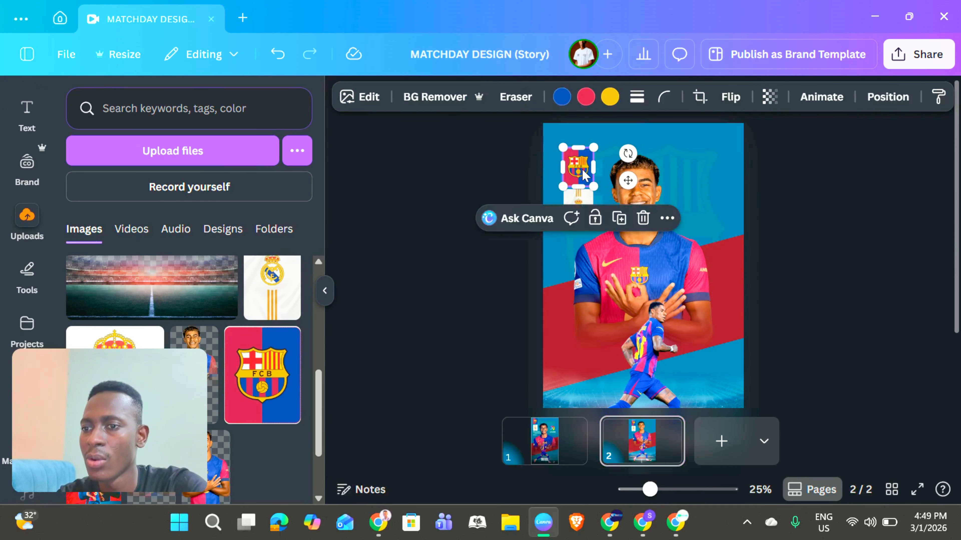
{"action": "left_click", "coordinate": [571, 200], "text": "shift"}
{"action": "left_click_drag", "start_coordinate": [591, 227], "coordinate": [574, 173]}
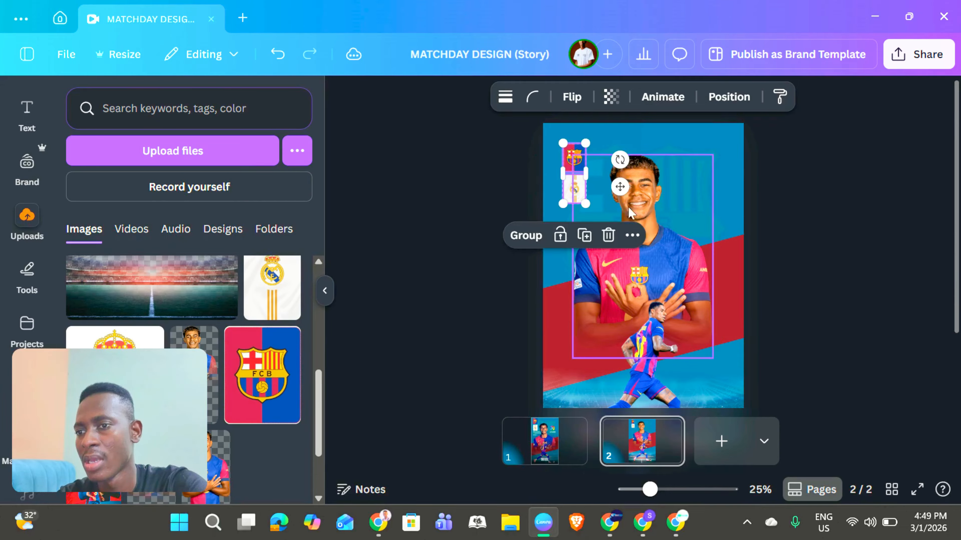
{"action": "left_click", "coordinate": [801, 258]}
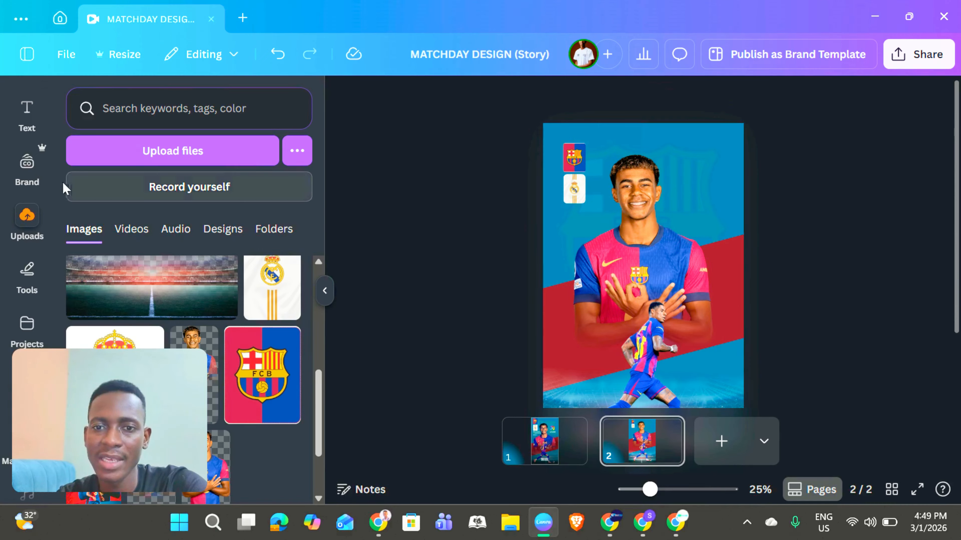
Add a title text box over the large player's hands reading "Real Madrid" and "VS Barcelona" on two lines, and select all its text
{"action": "left_click", "coordinate": [34, 118]}
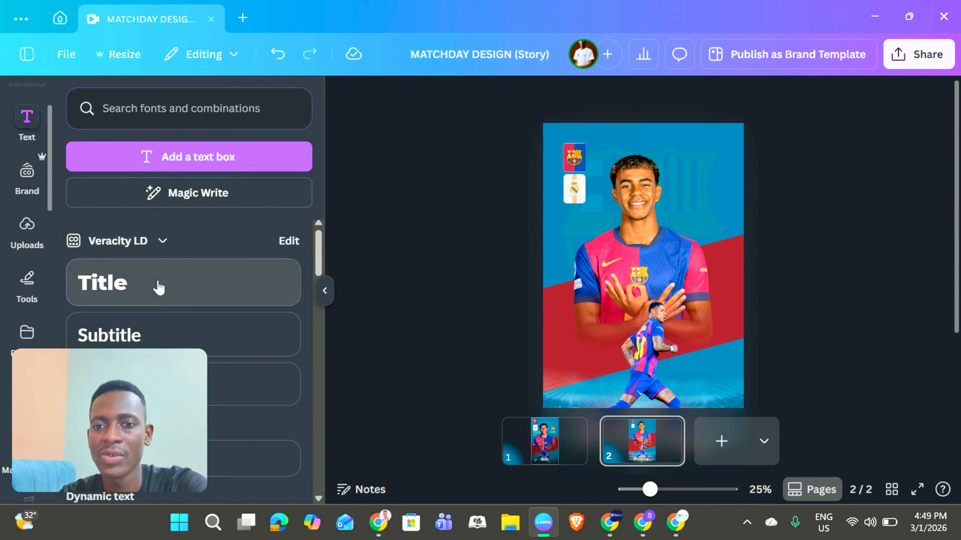
{"action": "left_click_drag", "start_coordinate": [155, 286], "coordinate": [632, 309]}
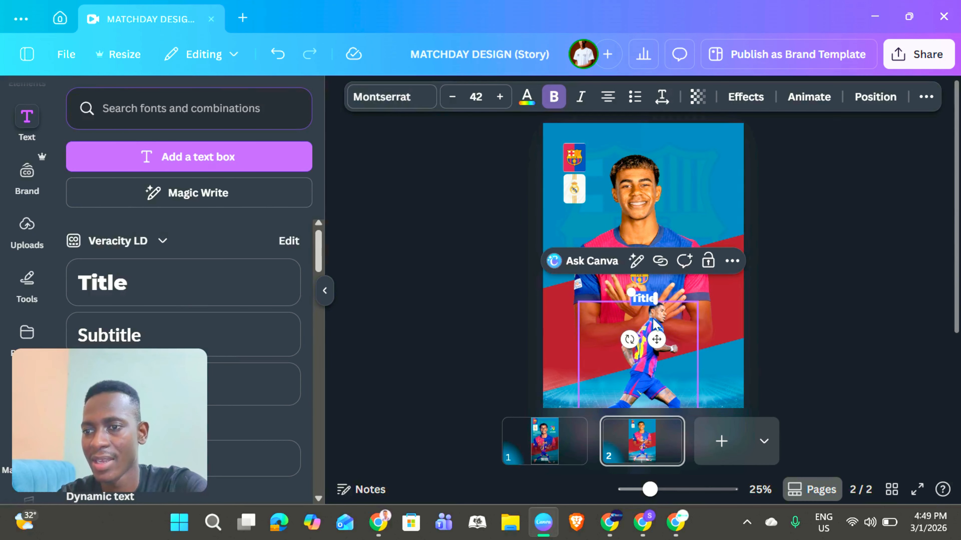
{"action": "type", "text": "r"}
{"action": "key", "text": "BackSpace"}
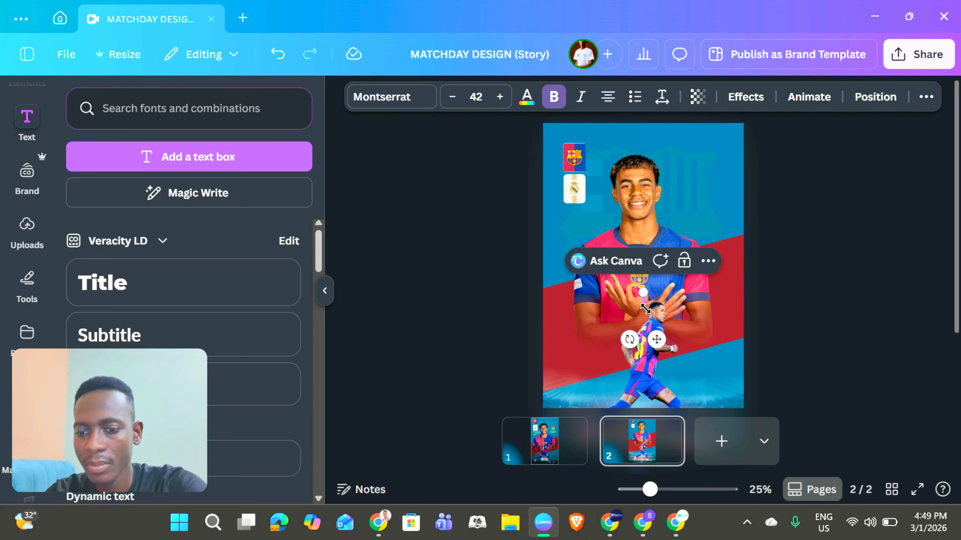
{"action": "type", "text": "Real"}
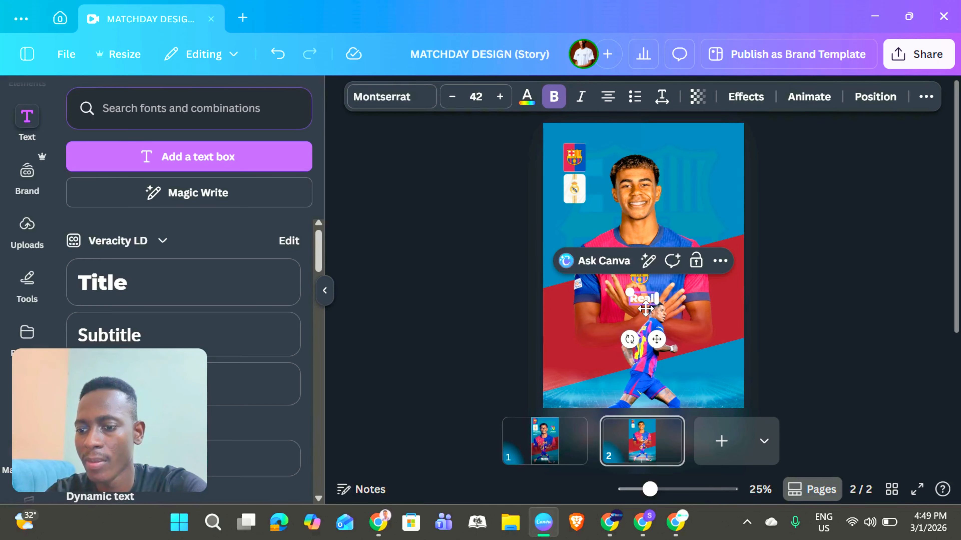
{"action": "type", "text": " Madrid"}
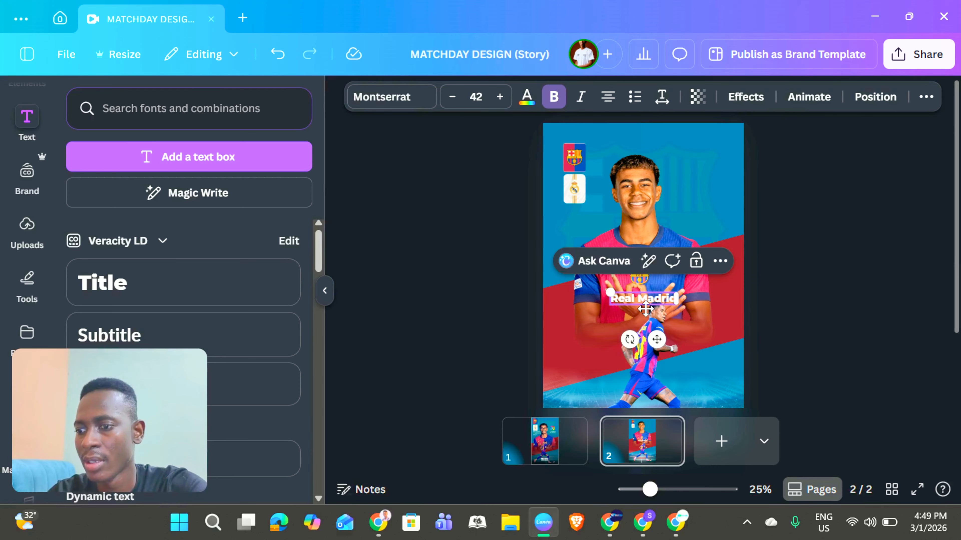
{"action": "key", "text": "Return"}
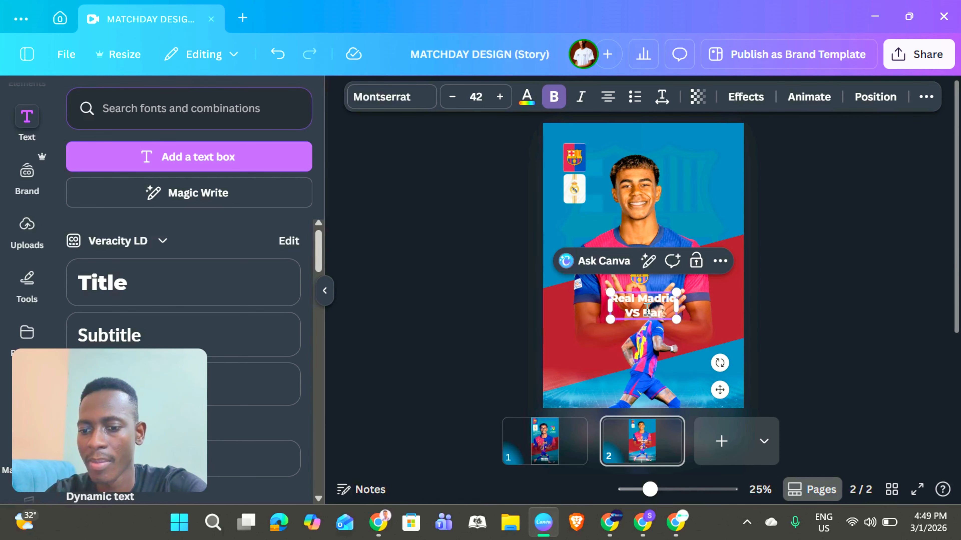
{"action": "type", "text": "VS Barcelona"}
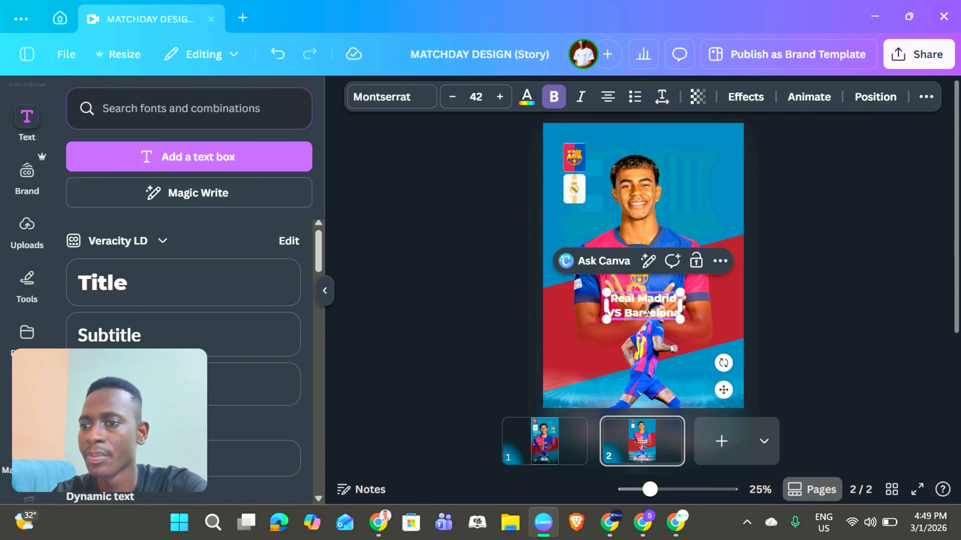
{"action": "key", "text": "ctrl+a"}
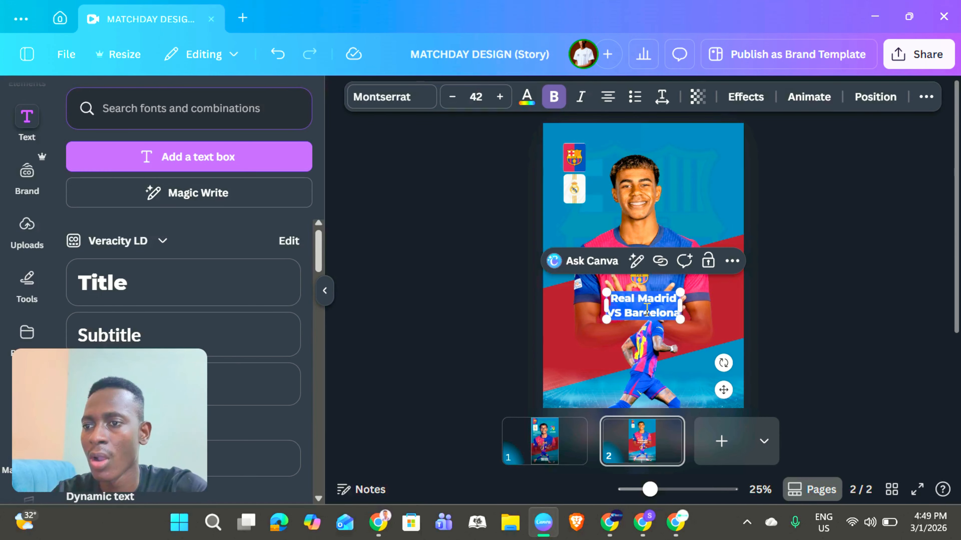
Left-align the title text with tighter line spacing, then shrink it to size 27.2 just below the Real Madrid crest card
{"action": "left_click", "coordinate": [609, 98]}
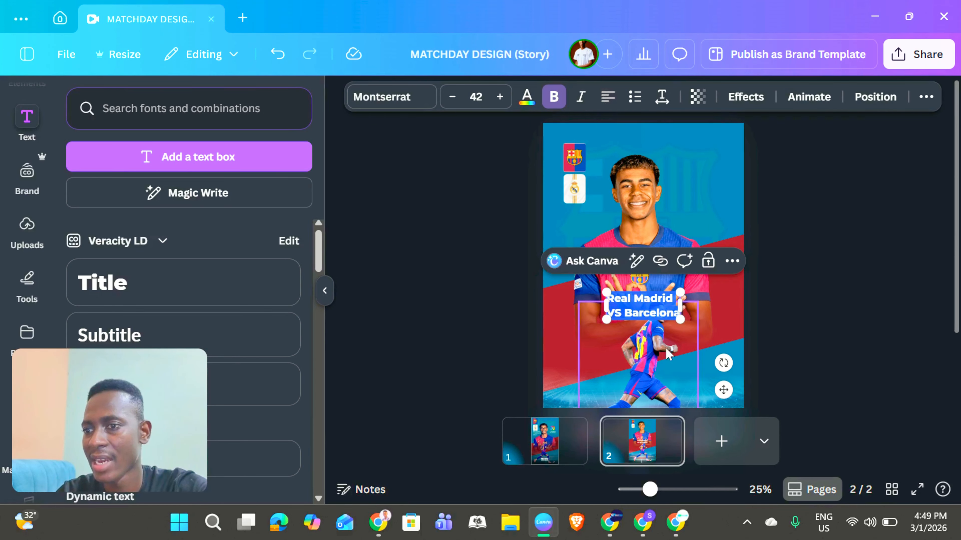
{"action": "left_click", "coordinate": [660, 100]}
{"action": "left_click_drag", "start_coordinate": [616, 218], "coordinate": [610, 219]}
{"action": "left_click", "coordinate": [582, 353]}
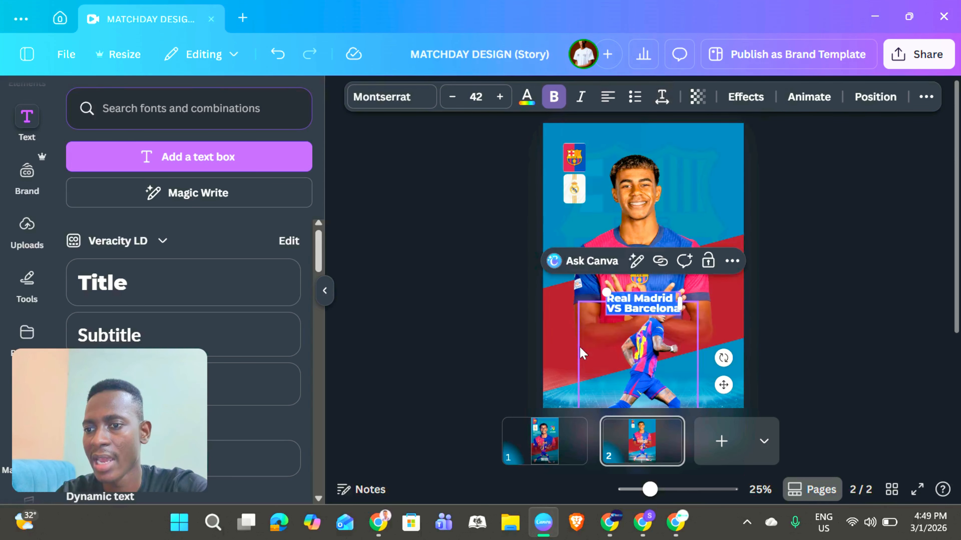
{"action": "left_click", "coordinate": [634, 330]}
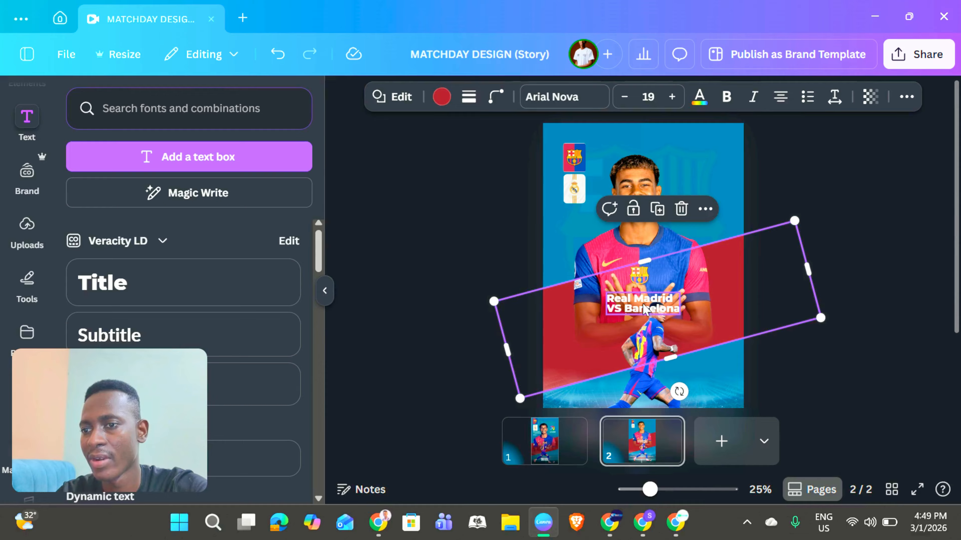
{"action": "left_click_drag", "start_coordinate": [644, 308], "coordinate": [583, 217]}
Colour the word "VS" in the title yellow from the document colours and deselect the text
{"action": "left_click", "coordinate": [568, 218]}
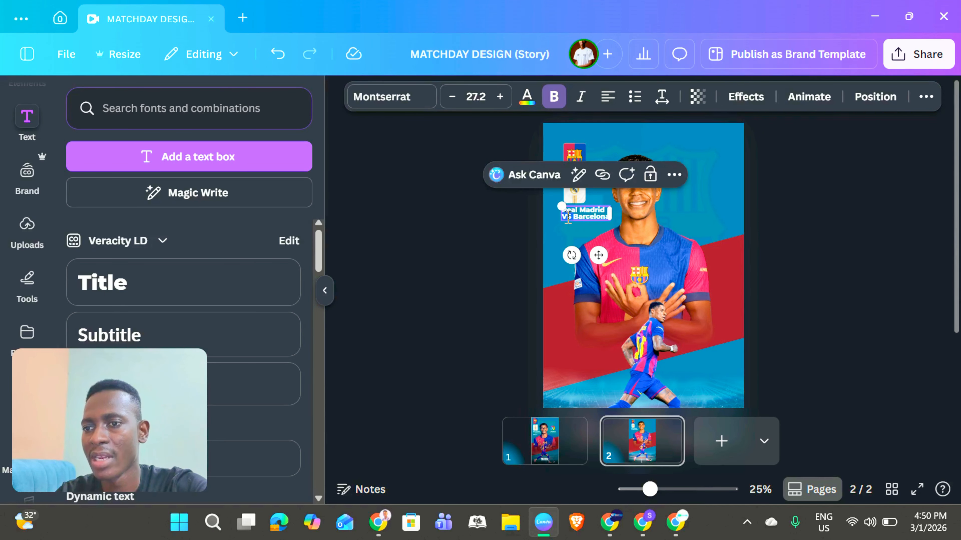
{"action": "left_click", "coordinate": [527, 97]}
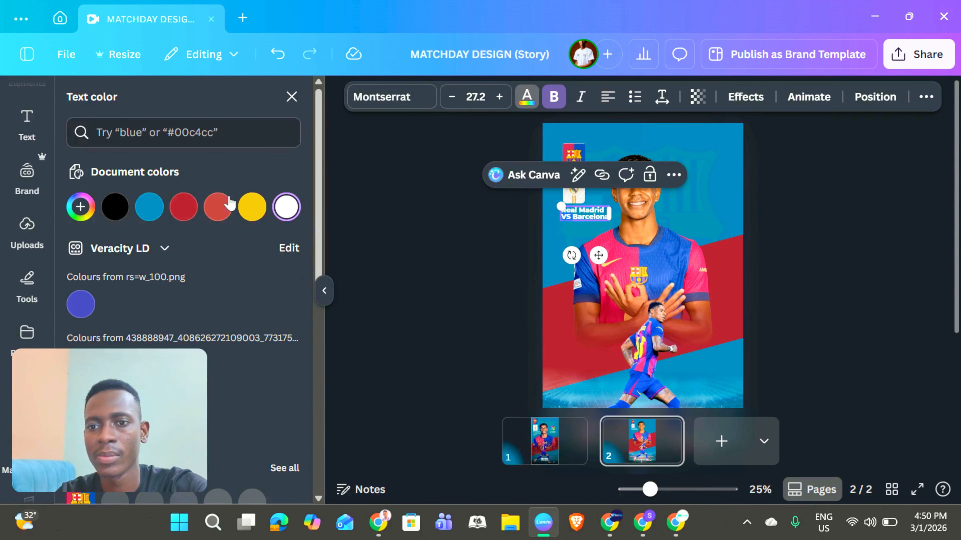
{"action": "left_click", "coordinate": [255, 209]}
{"action": "left_click", "coordinate": [704, 205]}
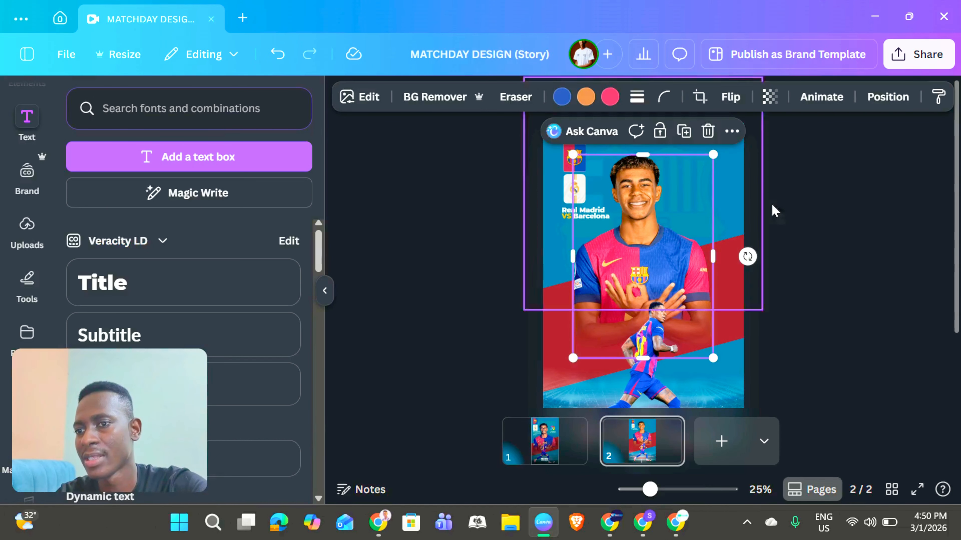
{"action": "left_click", "coordinate": [806, 216]}
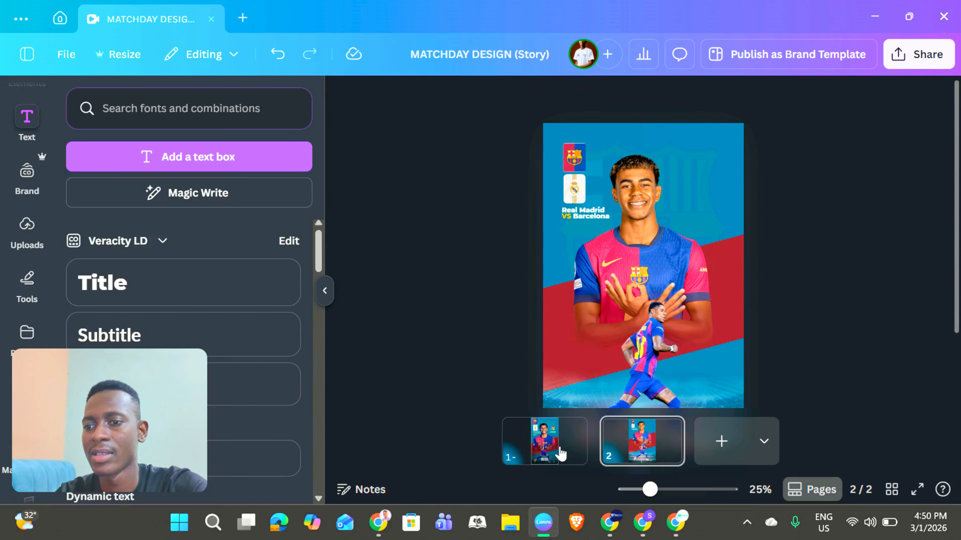
Check the text layout on page 1, then duplicate page 2's title directly below the original and change the copy to "MARCH 1"
{"action": "left_click", "coordinate": [561, 453]}
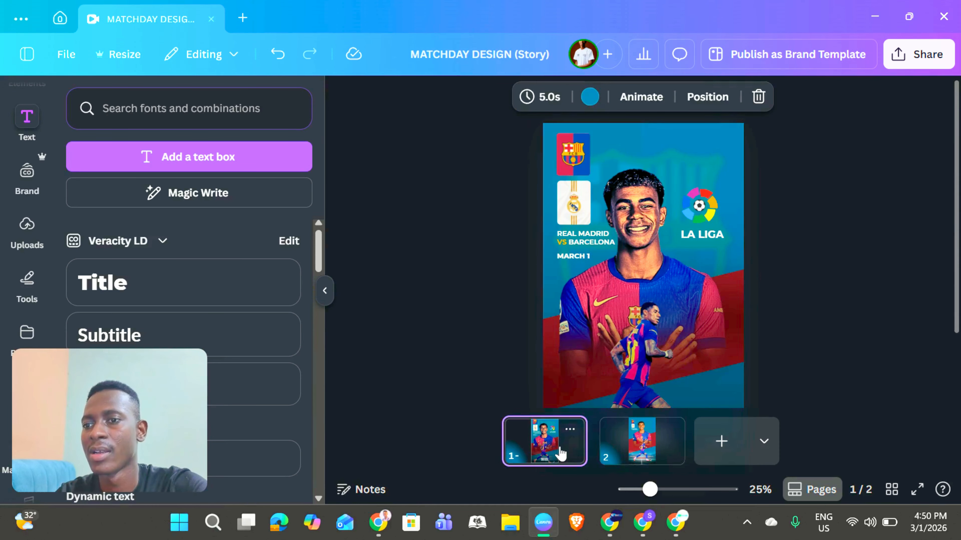
{"action": "left_click", "coordinate": [641, 452]}
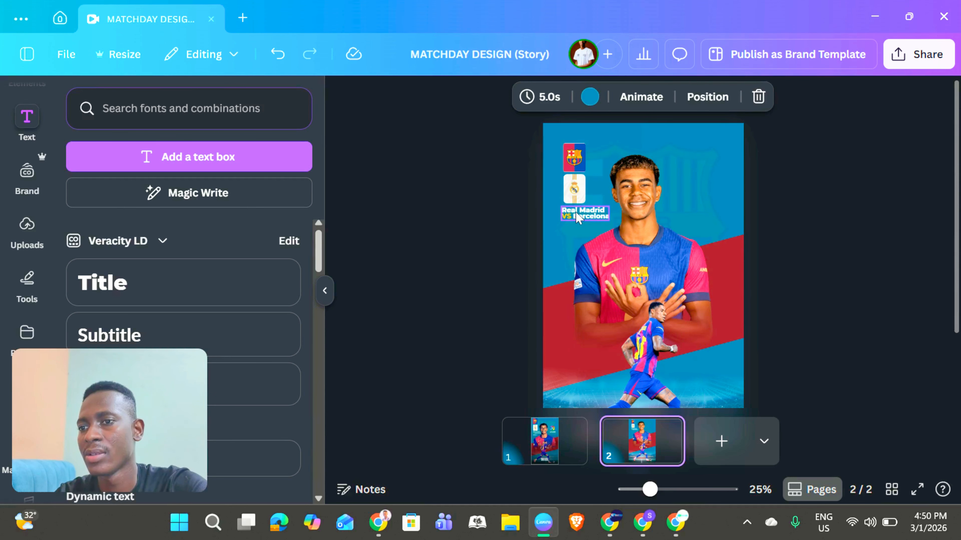
{"action": "left_click", "coordinate": [577, 217]}
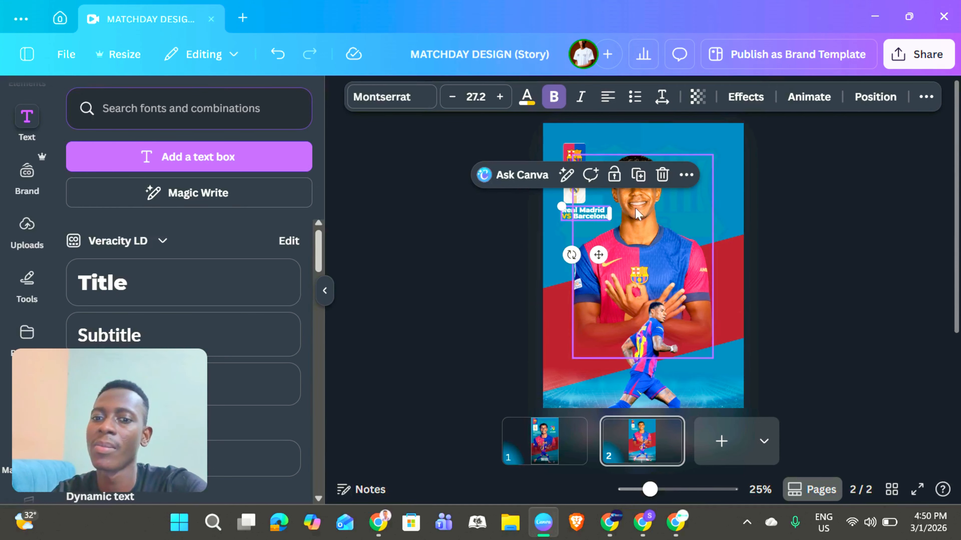
{"action": "left_click", "coordinate": [790, 225]}
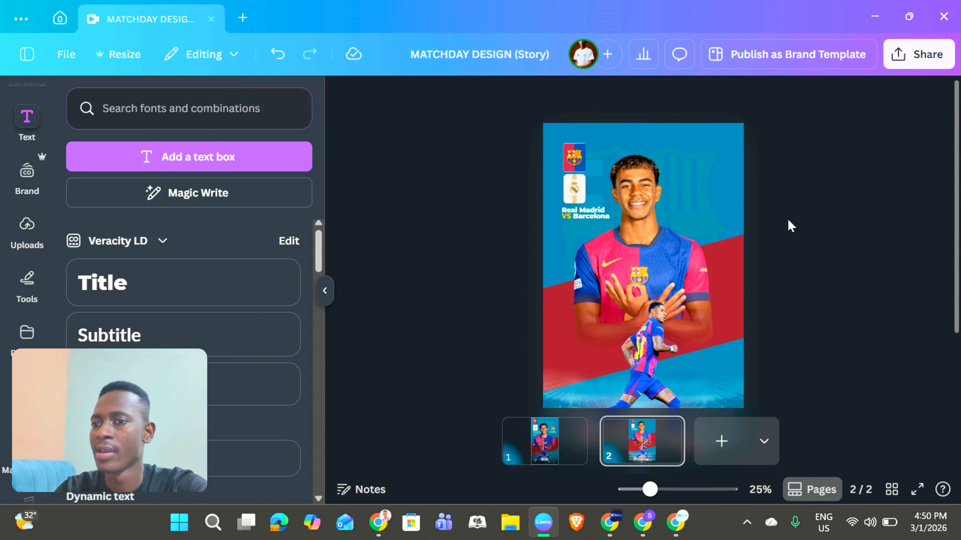
{"action": "left_click", "coordinate": [559, 456]}
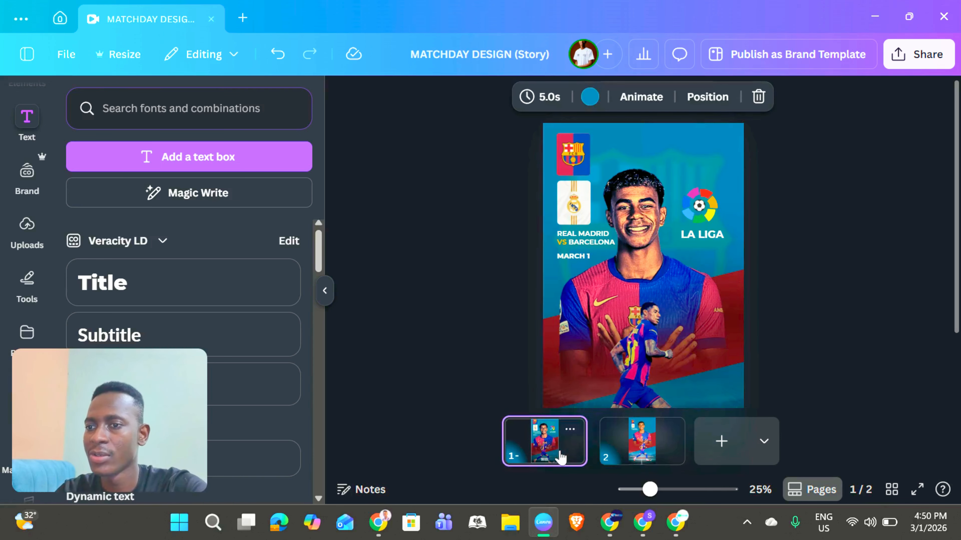
{"action": "left_click", "coordinate": [621, 460]}
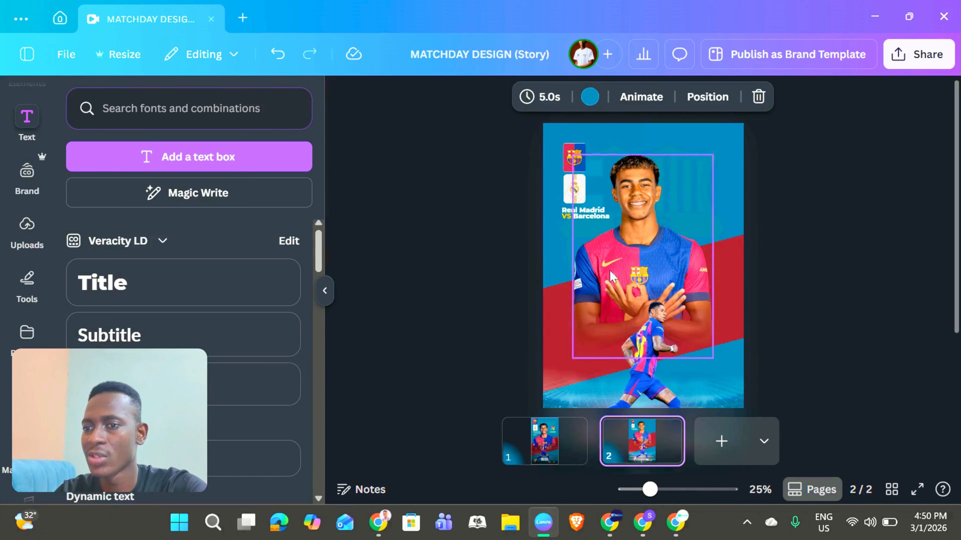
{"action": "left_click", "coordinate": [588, 213]}
{"action": "left_click", "coordinate": [637, 174]}
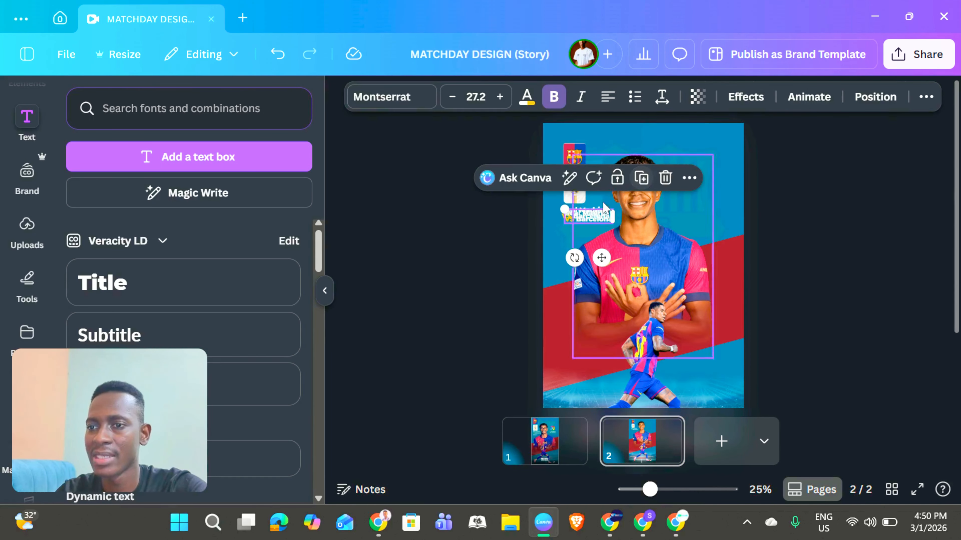
{"action": "left_click_drag", "start_coordinate": [586, 225], "coordinate": [582, 230]}
{"action": "double_click", "coordinate": [582, 229]}
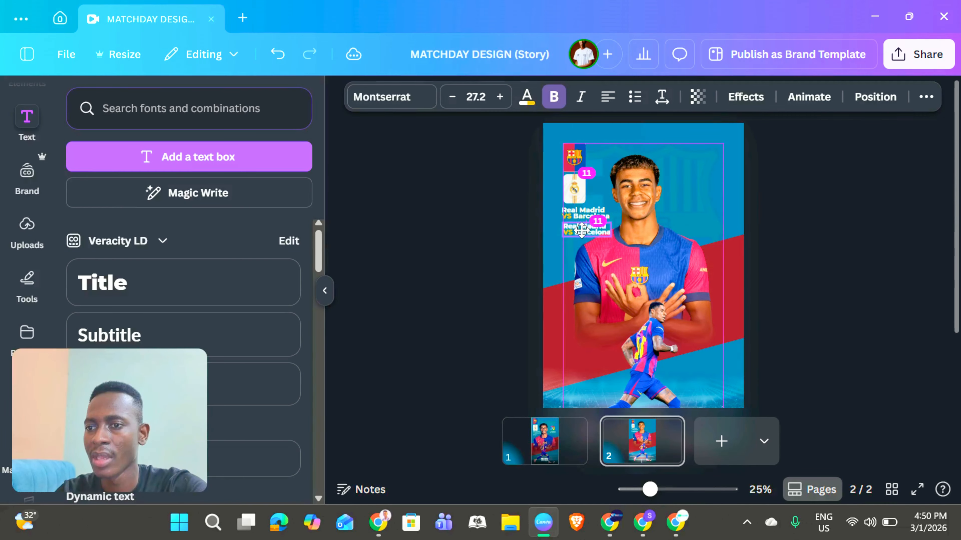
{"action": "type", "text": "MARCH 1"}
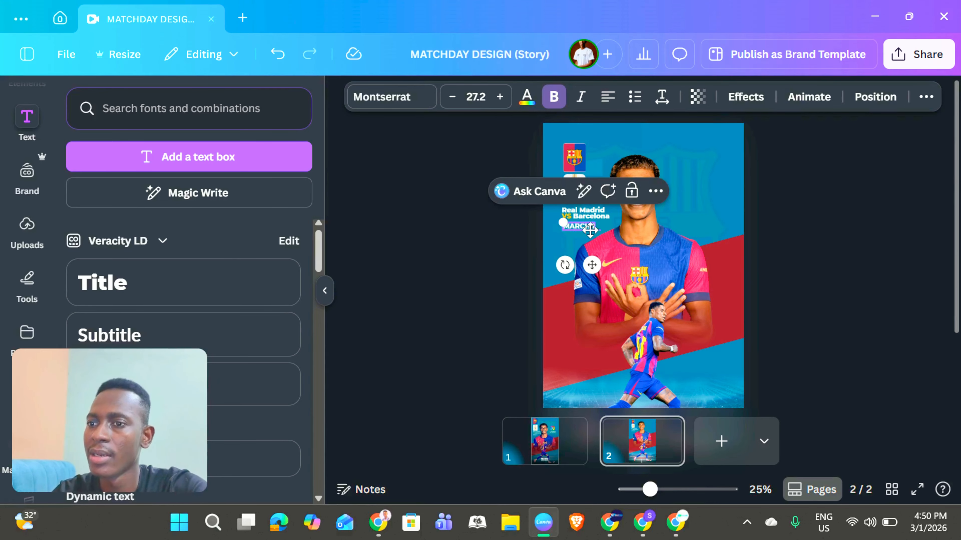
{"action": "left_click", "coordinate": [800, 243]}
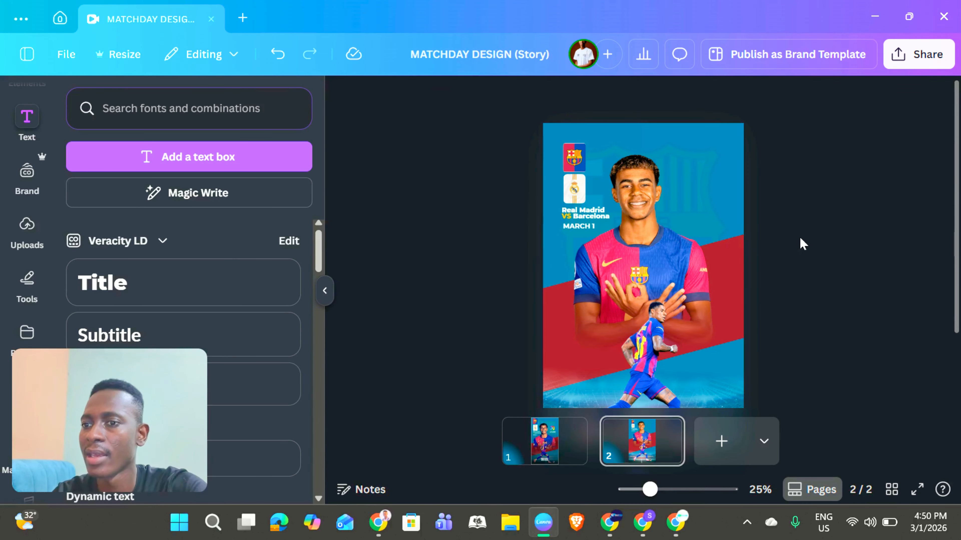
Look over page 2 down to the pitch and compare it with page 1 for elements still missing
{"action": "left_click", "coordinate": [588, 233]}
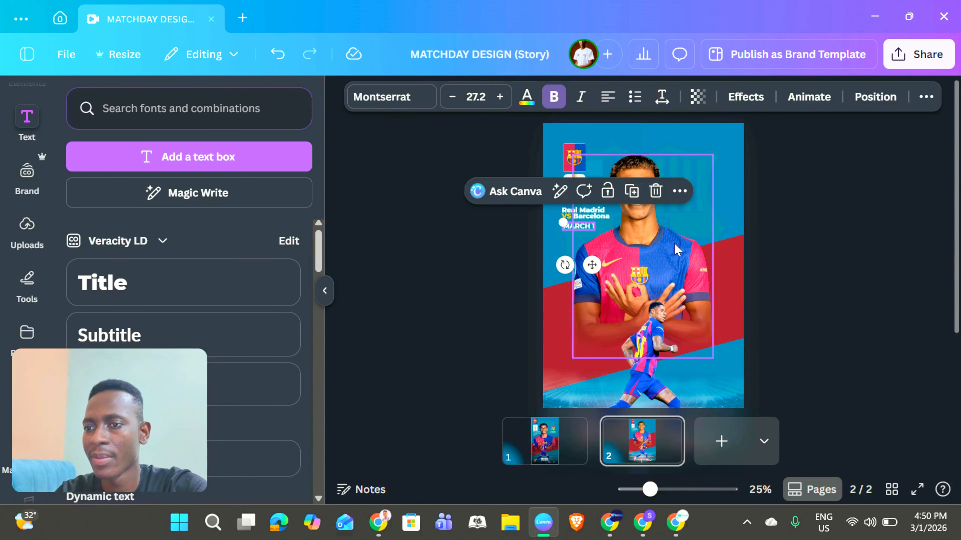
{"action": "scroll", "coordinate": [676, 250], "scroll_direction": "down", "scroll_amount": 2}
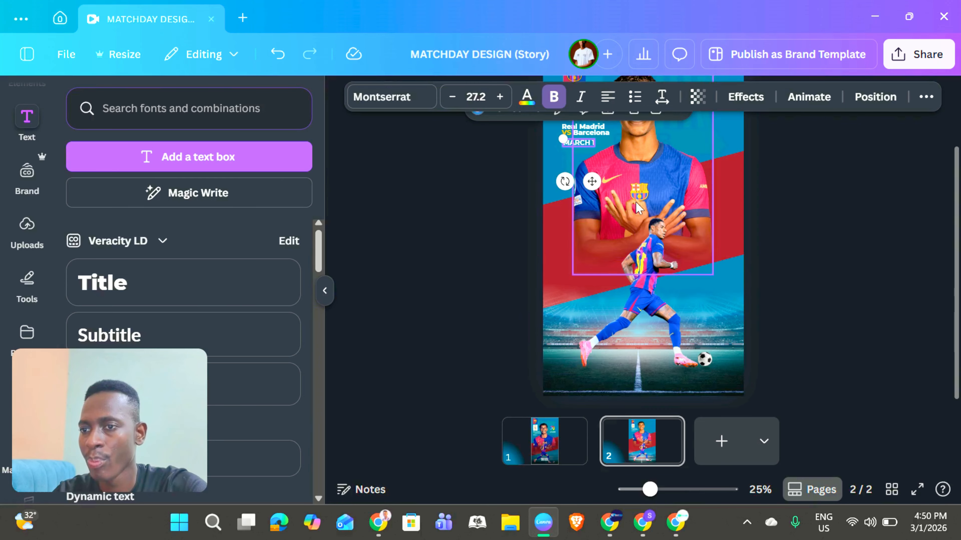
{"action": "scroll", "coordinate": [637, 208], "scroll_direction": "up", "scroll_amount": 1}
{"action": "left_click", "coordinate": [765, 195]}
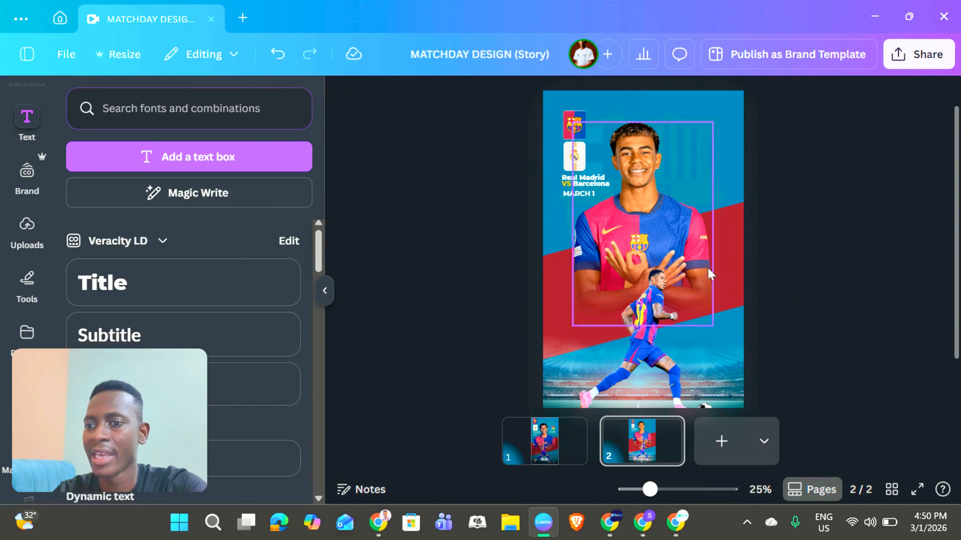
{"action": "left_click", "coordinate": [540, 443]}
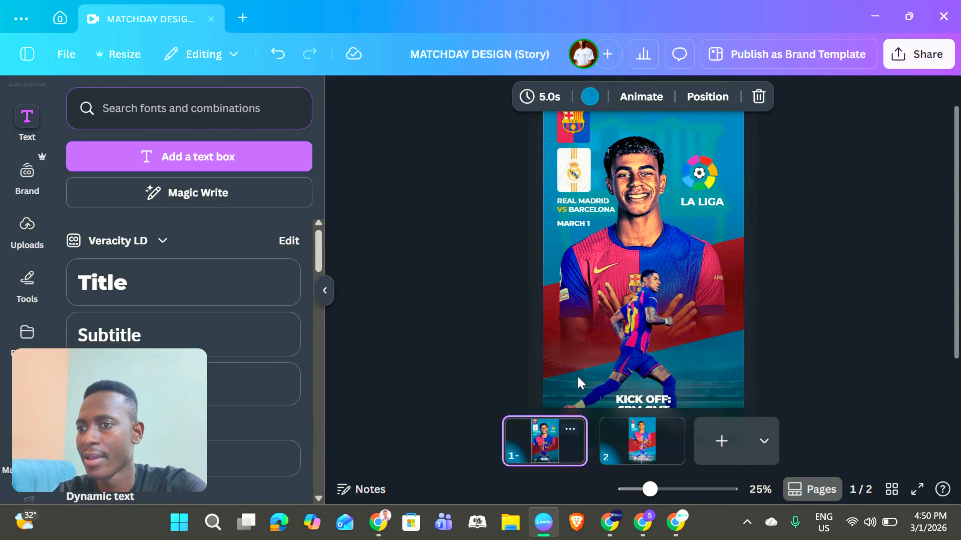
{"action": "left_click", "coordinate": [625, 441]}
Add the uploaded LaLiga logo image to page 2 and remove its background
{"action": "scroll", "coordinate": [42, 276], "scroll_direction": "down", "scroll_amount": 1}
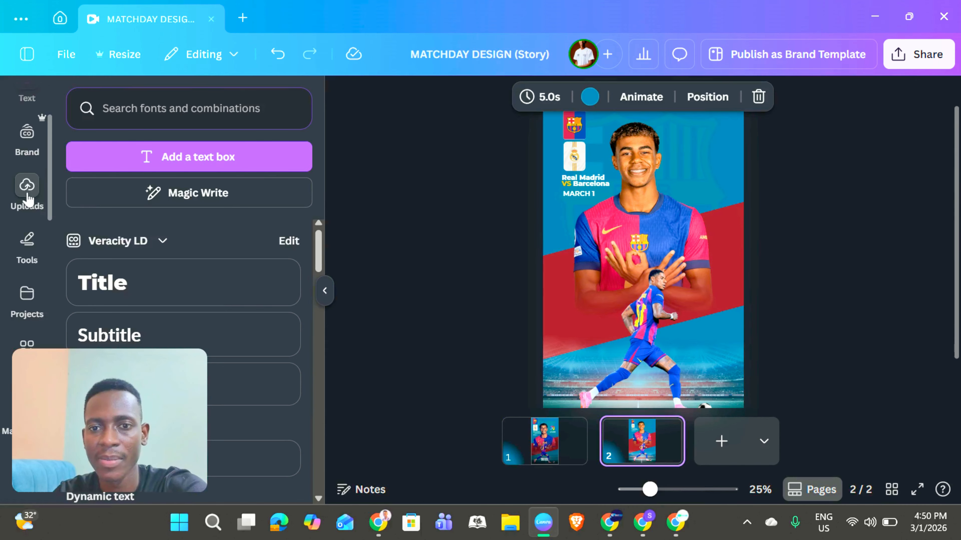
{"action": "left_click", "coordinate": [27, 199]}
{"action": "scroll", "coordinate": [207, 314], "scroll_direction": "down", "scroll_amount": 2}
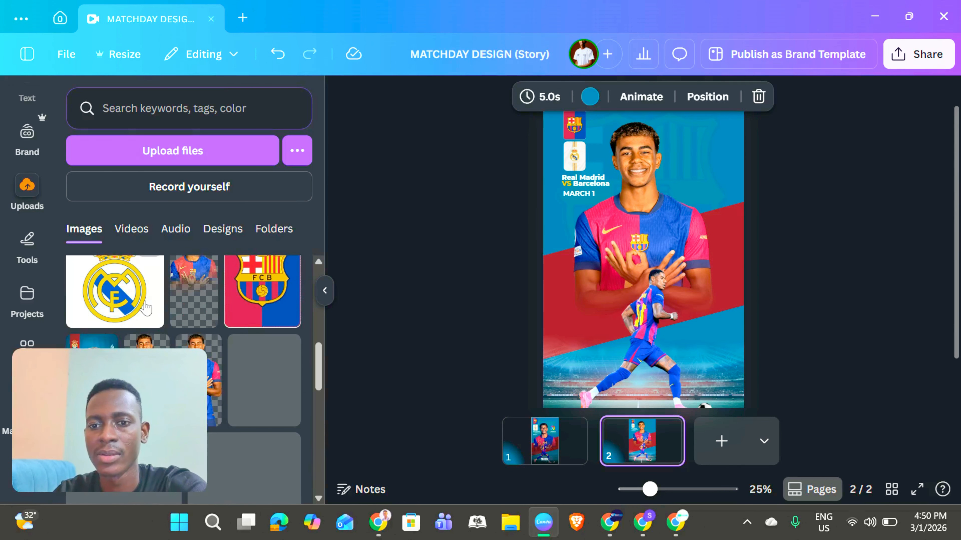
{"action": "scroll", "coordinate": [189, 314], "scroll_direction": "down", "scroll_amount": 3}
{"action": "scroll", "coordinate": [242, 323], "scroll_direction": "up", "scroll_amount": 1}
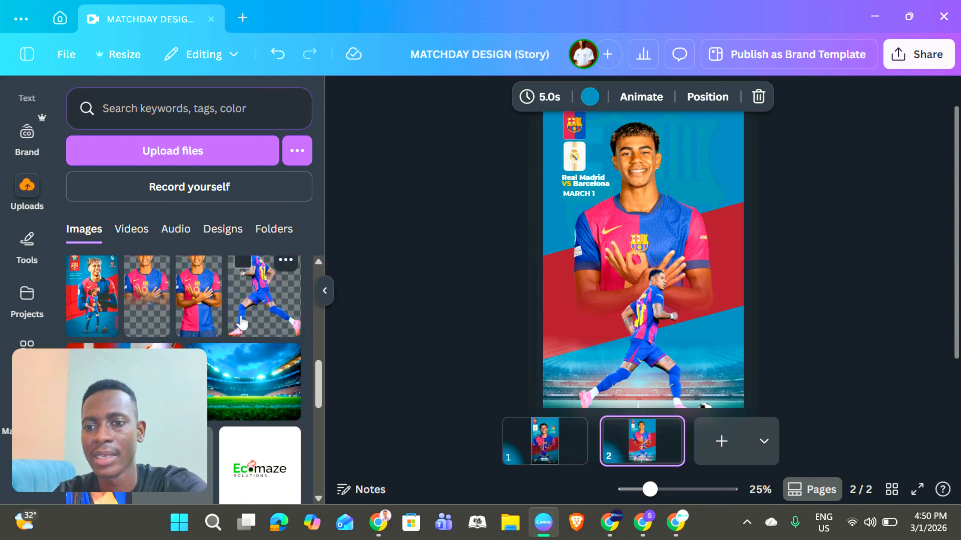
{"action": "scroll", "coordinate": [242, 323], "scroll_direction": "up", "scroll_amount": 3}
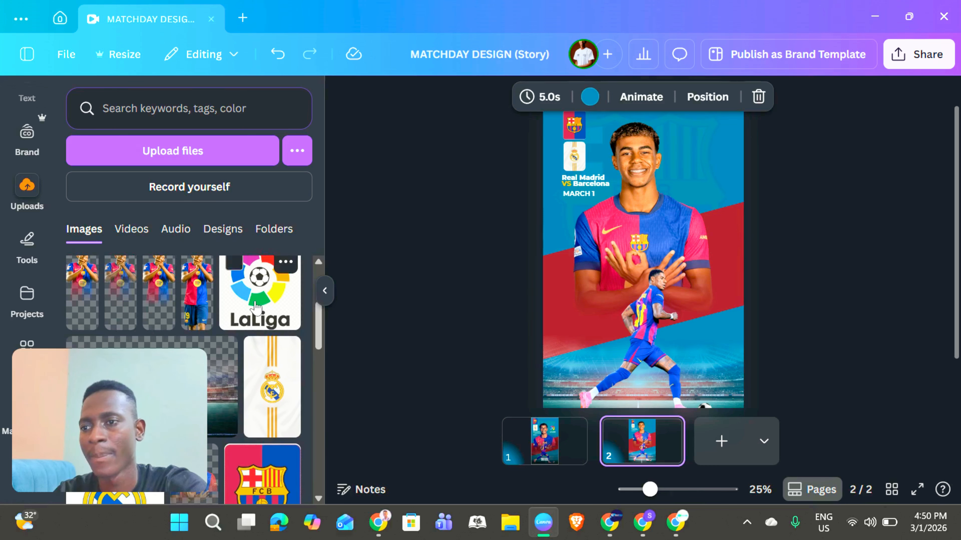
{"action": "left_click", "coordinate": [255, 307]}
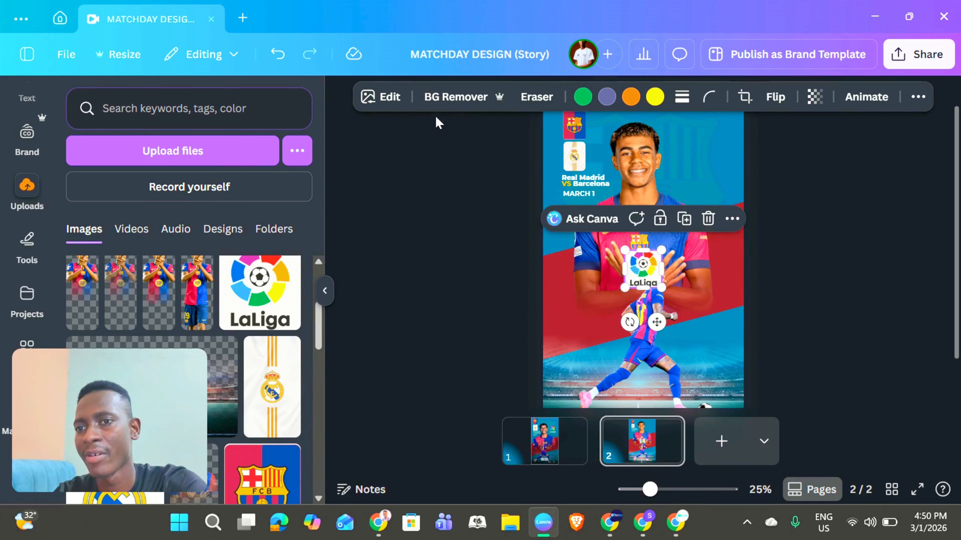
{"action": "left_click", "coordinate": [436, 110]}
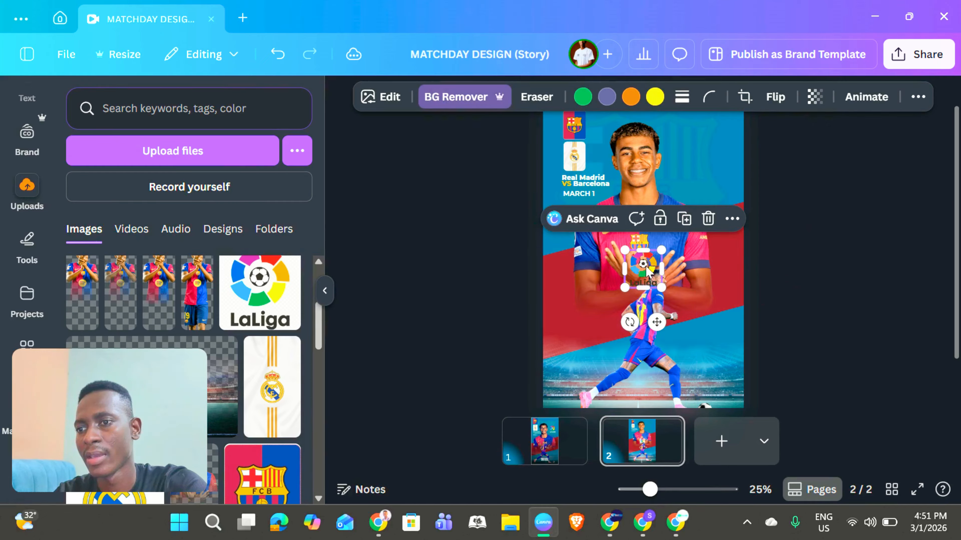
Move the LaLiga logo beside the large player's head near the page's upper-right corner and crop off its dark wordmark
{"action": "left_click_drag", "start_coordinate": [647, 264], "coordinate": [710, 152]}
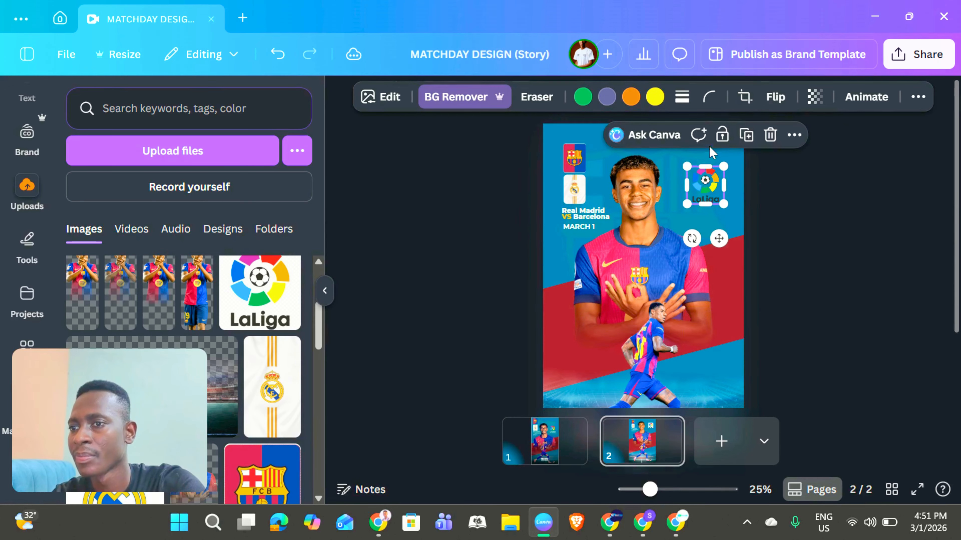
{"action": "left_click_drag", "start_coordinate": [706, 189], "coordinate": [741, 185]}
{"action": "scroll", "coordinate": [711, 183], "scroll_direction": "up", "scroll_amount": 3}
{"action": "scroll", "coordinate": [712, 180], "scroll_direction": "up", "scroll_amount": 1}
{"action": "left_click", "coordinate": [768, 268]}
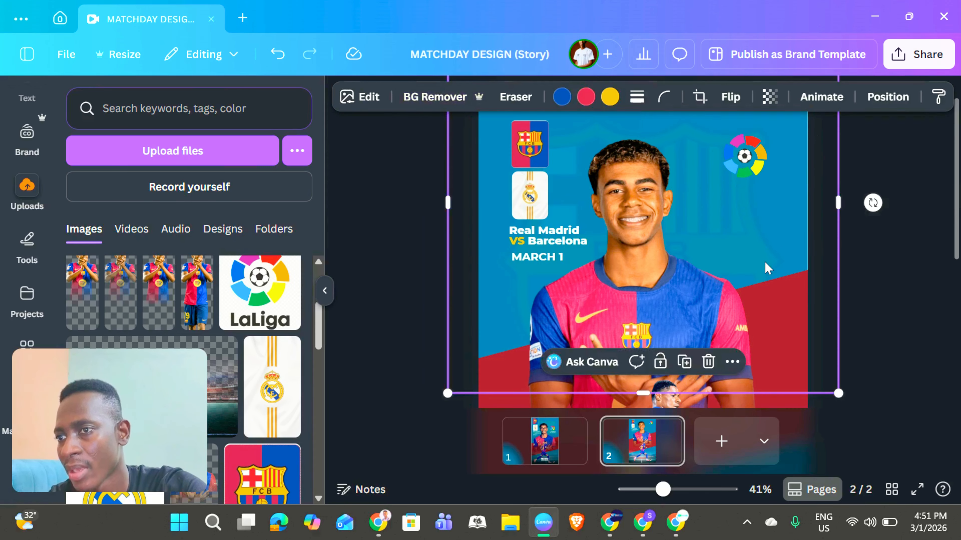
{"action": "scroll", "coordinate": [767, 268], "scroll_direction": "down", "scroll_amount": 3}
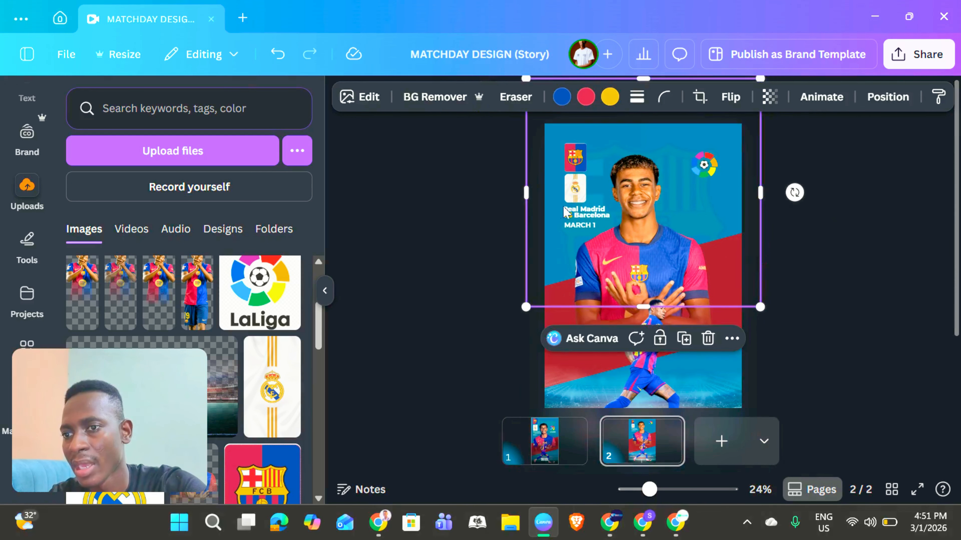
Duplicate the title text, place the copy beneath the LaLiga logo, and replace its wording with "Laliga"
{"action": "left_click", "coordinate": [576, 214]}
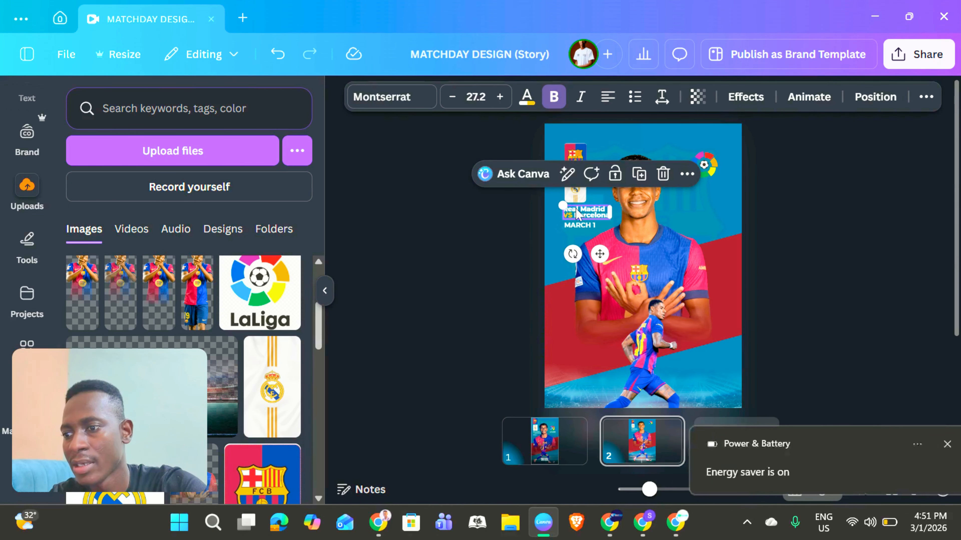
{"action": "left_click", "coordinate": [642, 177]}
{"action": "left_click_drag", "start_coordinate": [601, 224], "coordinate": [717, 194]}
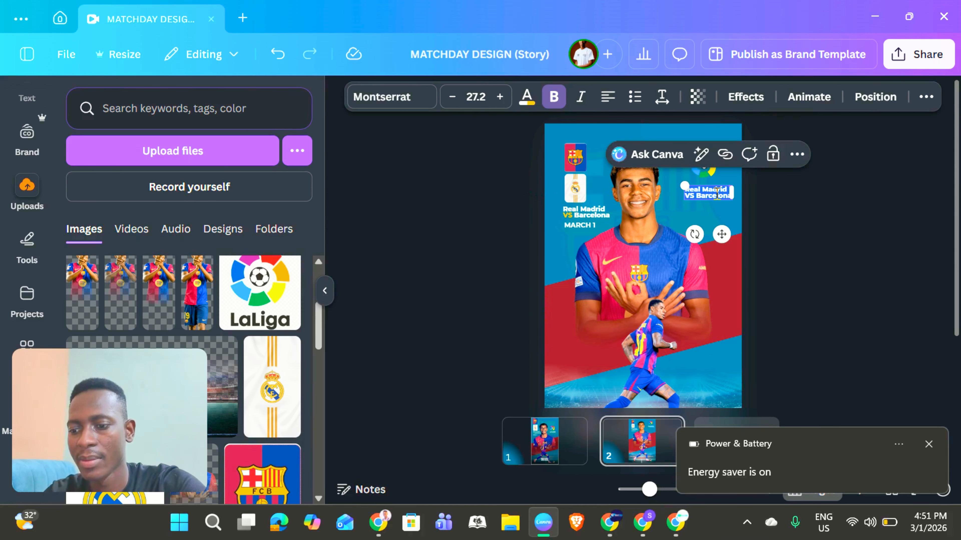
{"action": "double_click", "coordinate": [716, 193]}
{"action": "type", "text": "Laliga"}
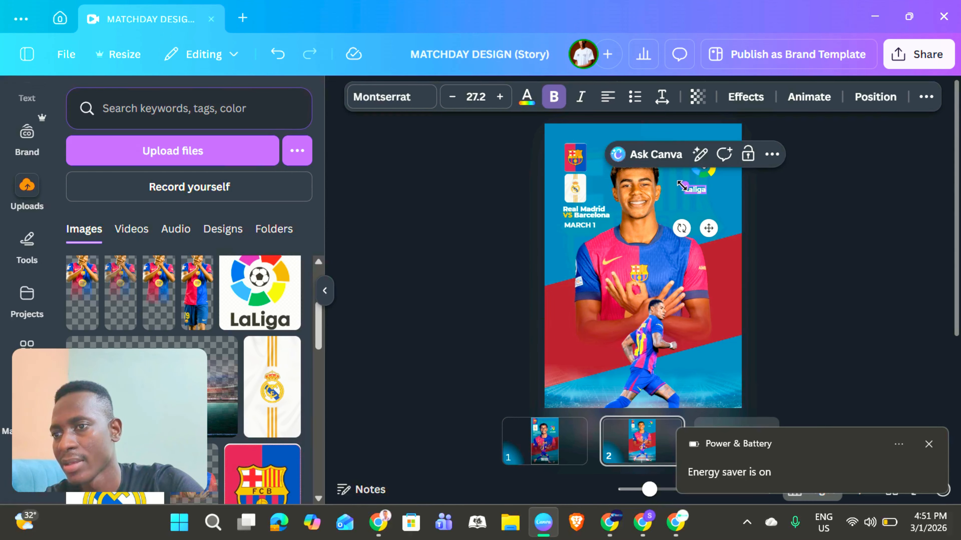
Enlarge the "Laliga" label slightly, center it under the league logo, and deselect it
{"action": "left_click_drag", "start_coordinate": [681, 186], "coordinate": [675, 182]}
{"action": "left_click_drag", "start_coordinate": [702, 228], "coordinate": [715, 228]}
{"action": "left_click", "coordinate": [768, 224]}
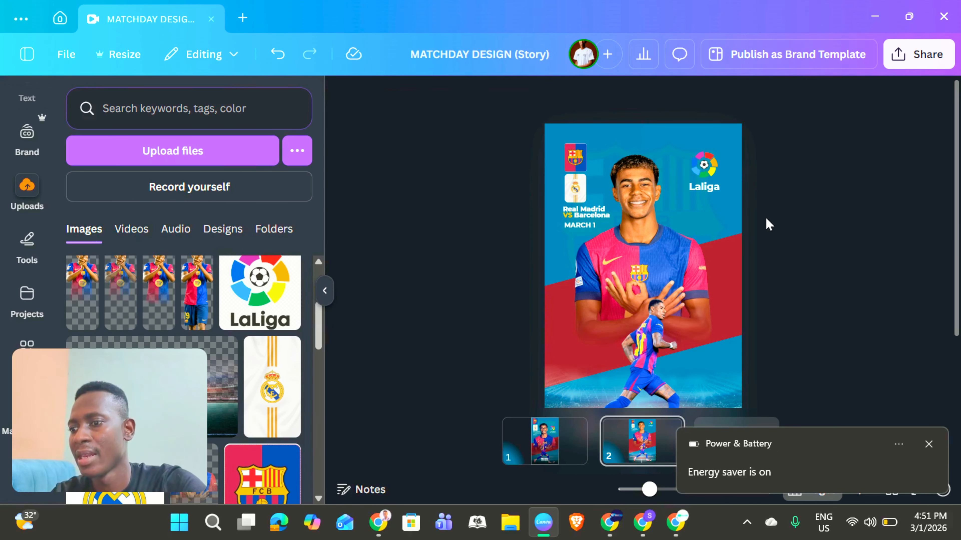
{"action": "scroll", "coordinate": [682, 314], "scroll_direction": "down", "scroll_amount": 2}
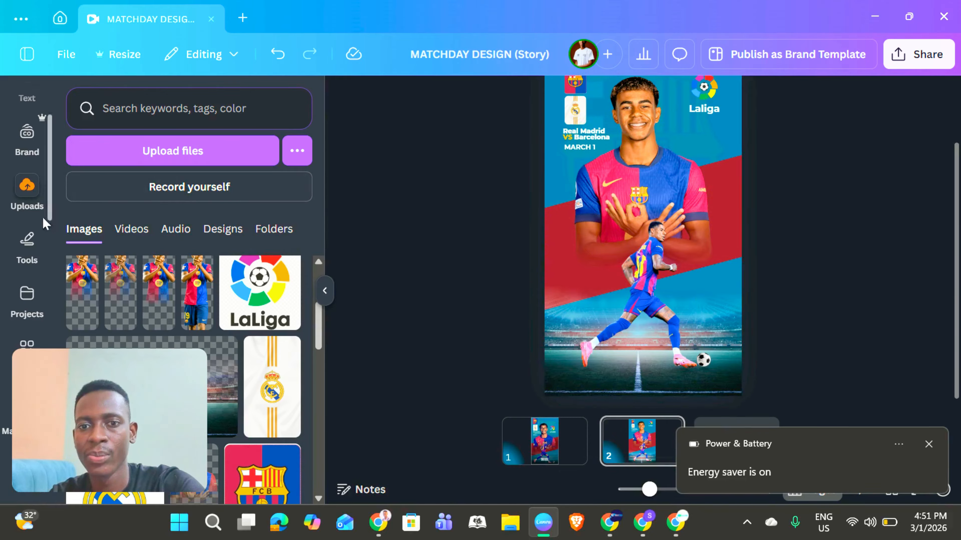
Search the elements library for "shadow" and add the rectangular black gradient graphic to page 2
{"action": "scroll", "coordinate": [30, 189], "scroll_direction": "up", "scroll_amount": 3}
{"action": "left_click", "coordinate": [25, 141]}
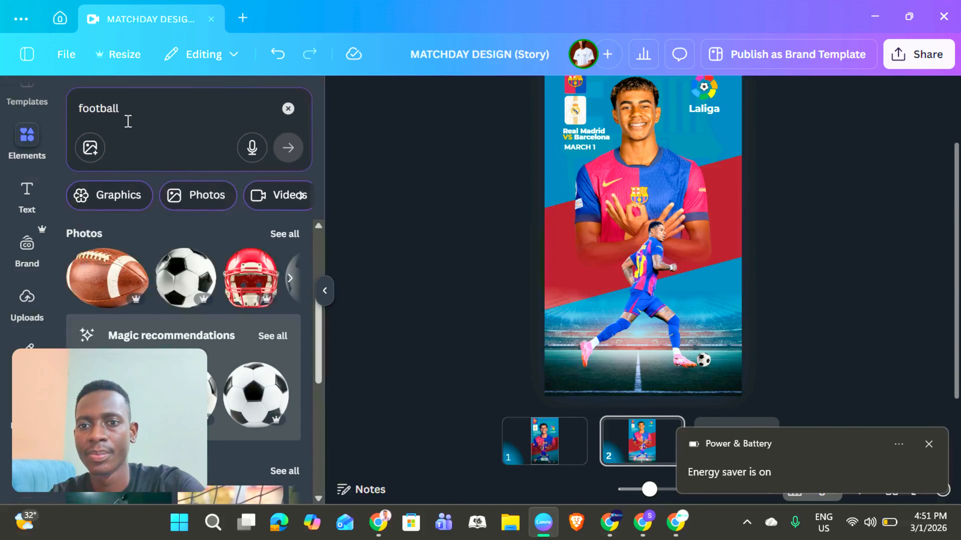
{"action": "left_click", "coordinate": [136, 121]}
{"action": "type", "text": "shadow"}
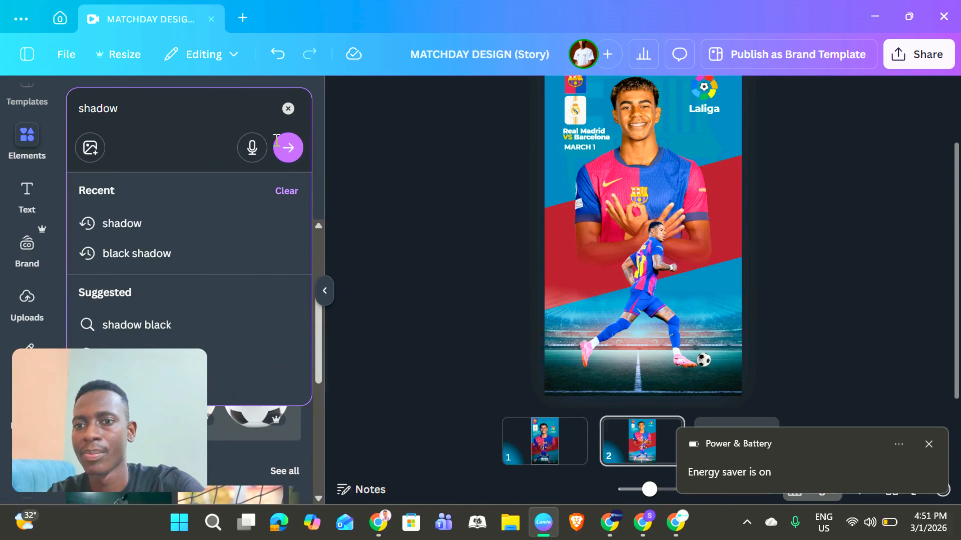
{"action": "left_click", "coordinate": [287, 147]}
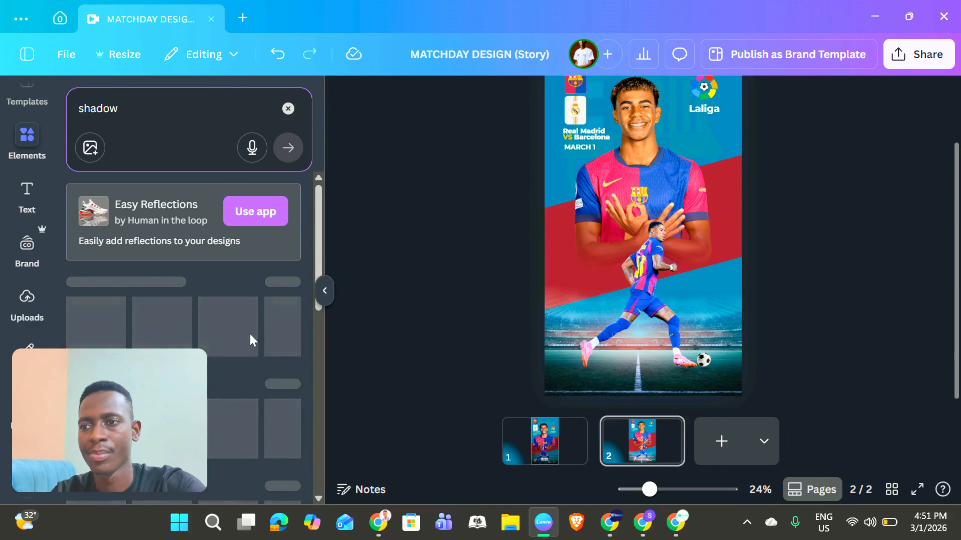
{"action": "scroll", "coordinate": [247, 333], "scroll_direction": "down", "scroll_amount": 3}
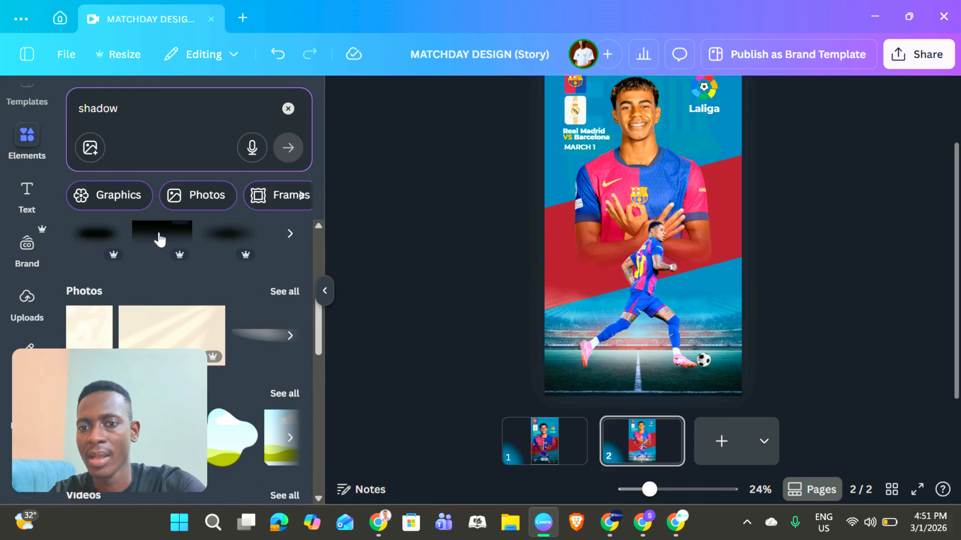
{"action": "left_click", "coordinate": [160, 236]}
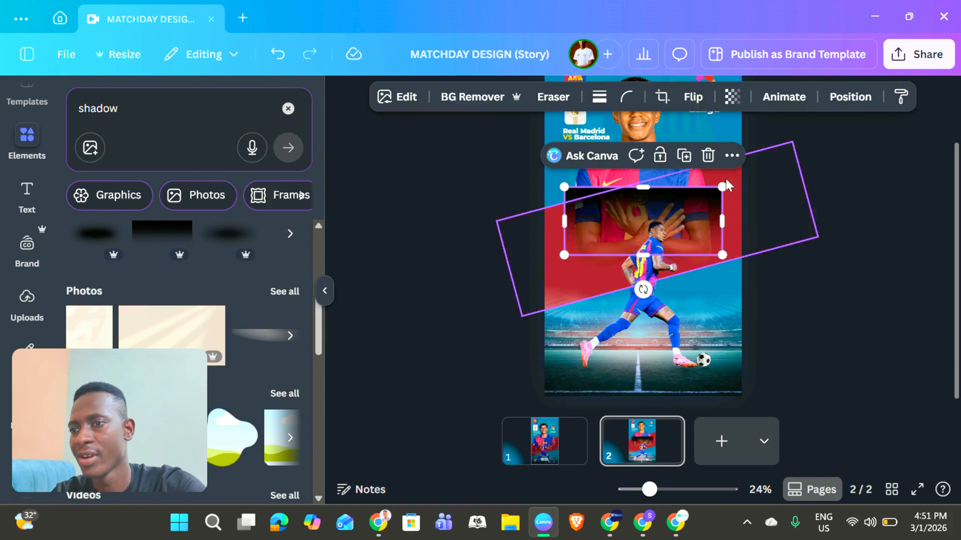
Turn the black gradient upside down, move it over the stadium pitch, and enlarge it past the page's side edges and up to the running player's head
{"action": "left_click_drag", "start_coordinate": [643, 288], "coordinate": [647, 172]}
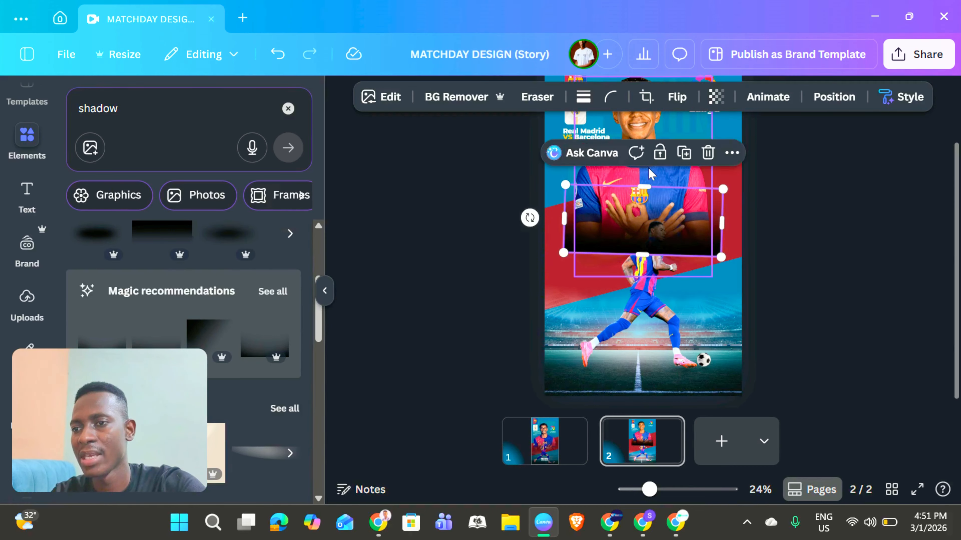
{"action": "left_click_drag", "start_coordinate": [525, 220], "coordinate": [524, 227]}
{"action": "left_click_drag", "start_coordinate": [627, 244], "coordinate": [594, 397]}
{"action": "left_click_drag", "start_coordinate": [617, 340], "coordinate": [618, 272]}
{"action": "left_click_drag", "start_coordinate": [691, 353], "coordinate": [779, 346]}
{"action": "left_click_drag", "start_coordinate": [656, 270], "coordinate": [659, 217]}
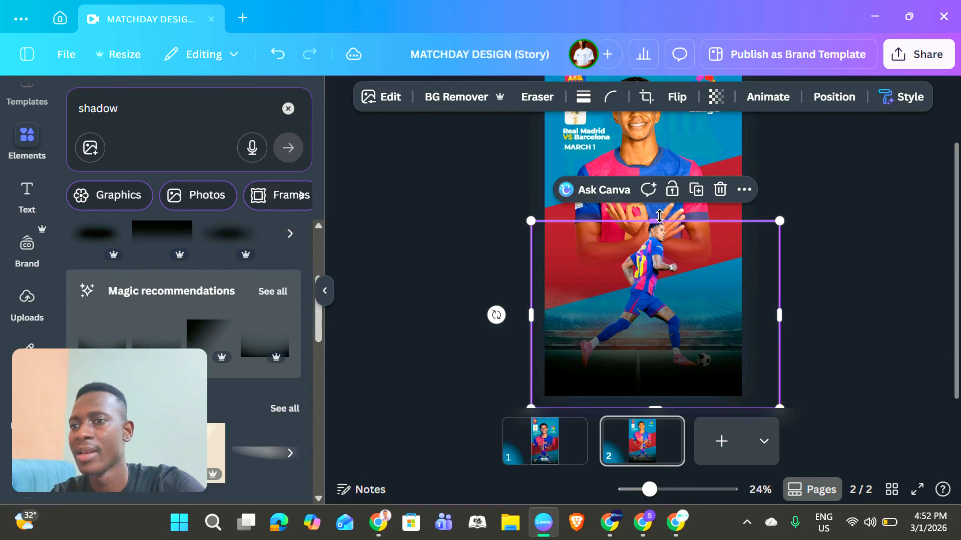
Reduce the black gradient's opacity so the pitch and running player show through, and deselect it
{"action": "left_click", "coordinate": [715, 97]}
{"action": "left_click_drag", "start_coordinate": [704, 159], "coordinate": [731, 158]}
{"action": "left_click", "coordinate": [830, 227]}
{"action": "left_click", "coordinate": [830, 227]}
{"action": "scroll", "coordinate": [829, 226], "scroll_direction": "up", "scroll_amount": 2}
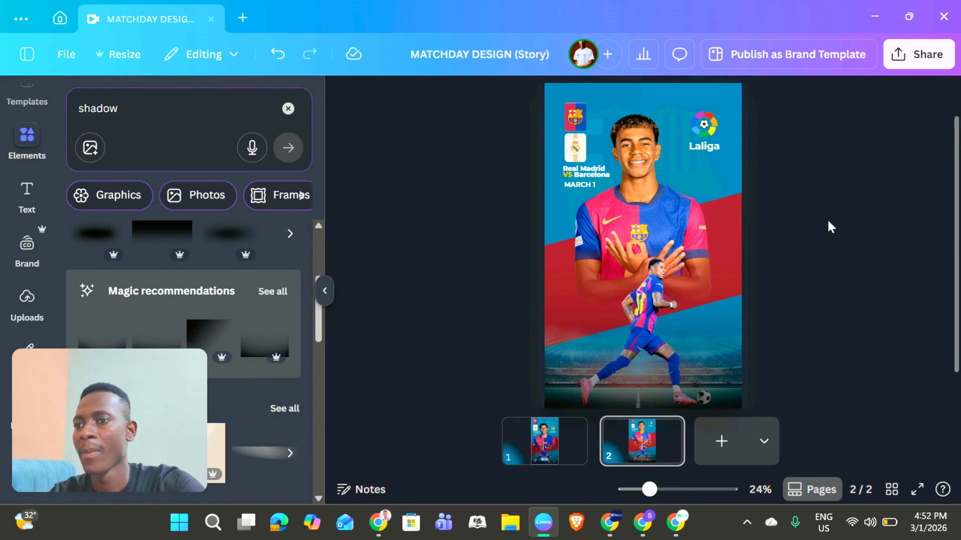
Duplicate the "Laliga" label, place the copy over the pitch between the running player's legs, and replace its text with "KICK OFF" above "6PM GMT"
{"action": "left_click", "coordinate": [706, 160]}
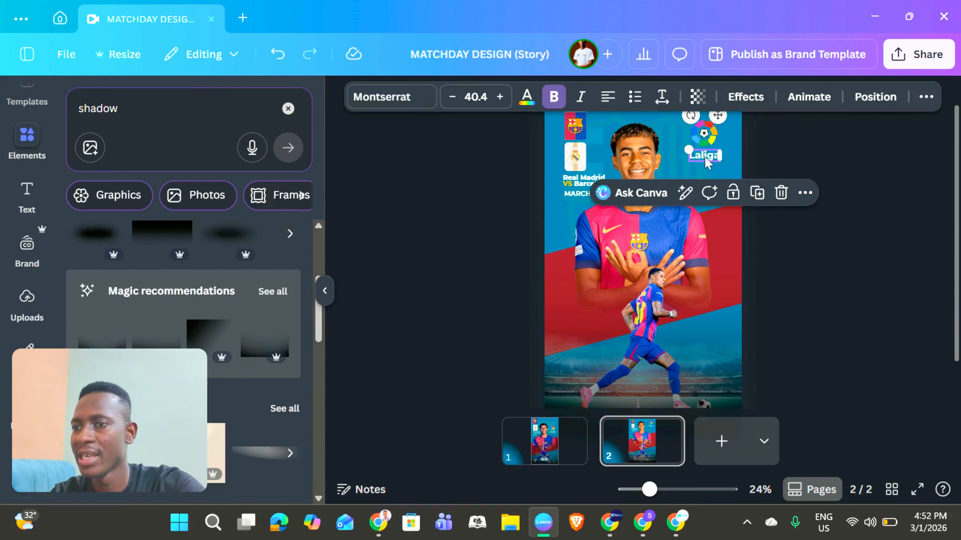
{"action": "left_click", "coordinate": [758, 193]}
{"action": "left_click_drag", "start_coordinate": [704, 160], "coordinate": [643, 359]}
{"action": "scroll", "coordinate": [660, 378], "scroll_direction": "down", "scroll_amount": 2}
{"action": "double_click", "coordinate": [644, 350]}
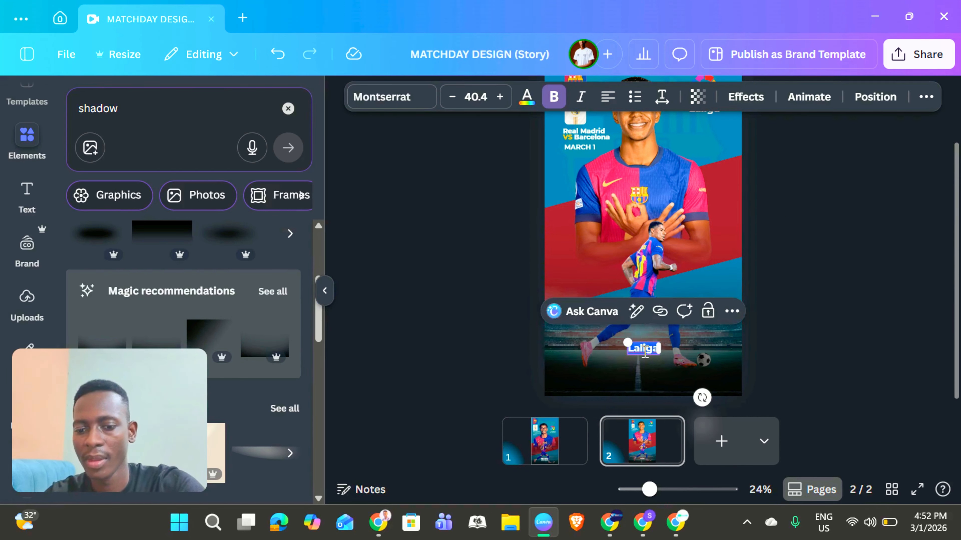
{"action": "type", "text": "KICK O"}
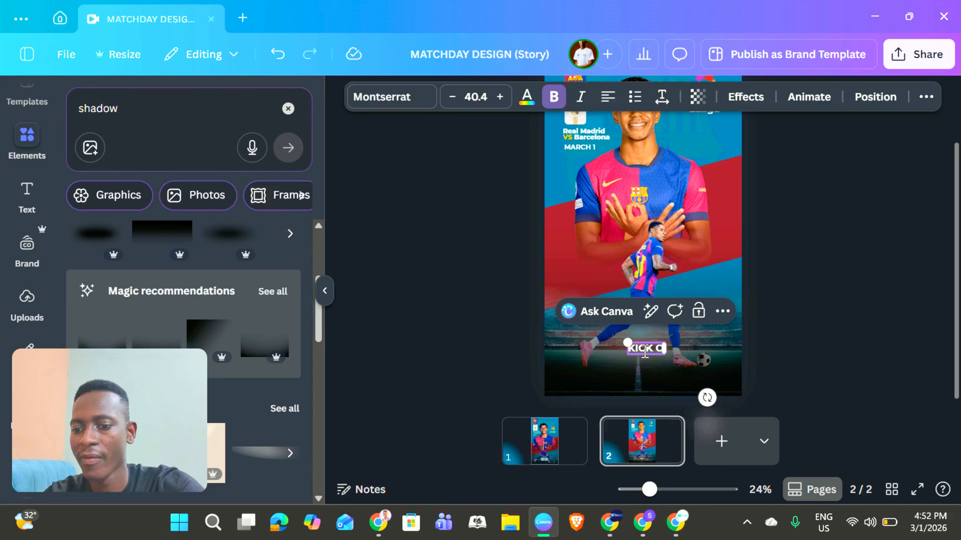
{"action": "type", "text": "FF"}
{"action": "key", "text": "Return"}
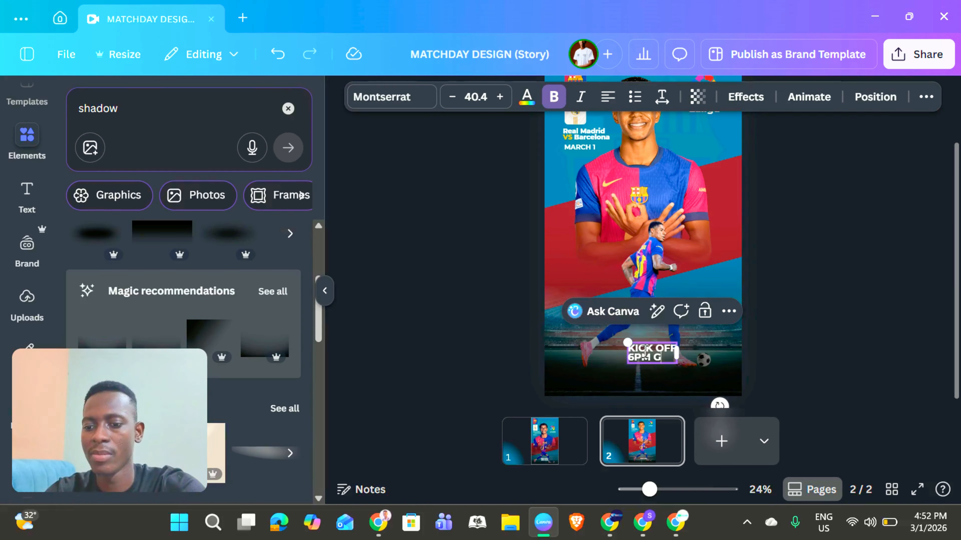
Center the kick-off text horizontally on the page near its lower edge
{"action": "left_click", "coordinate": [806, 350]}
{"action": "mouse_move", "coordinate": [652, 347]}
{"action": "left_mouse_down"}
{"action": "mouse_move", "coordinate": [642, 348]}
{"action": "mouse_move", "coordinate": [648, 377]}
{"action": "mouse_move", "coordinate": [642, 345]}
{"action": "left_mouse_up"}
{"action": "scroll", "coordinate": [796, 283], "scroll_direction": "up", "scroll_amount": 2}
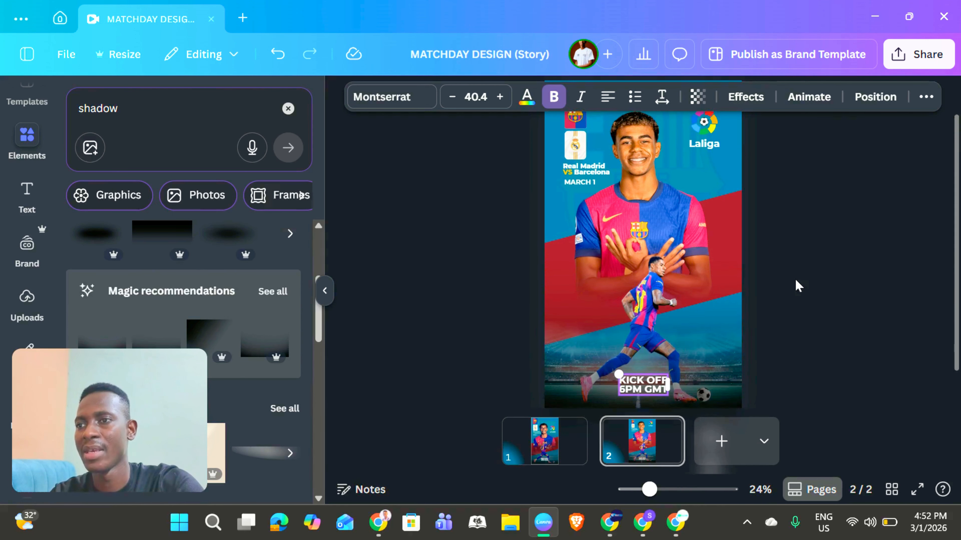